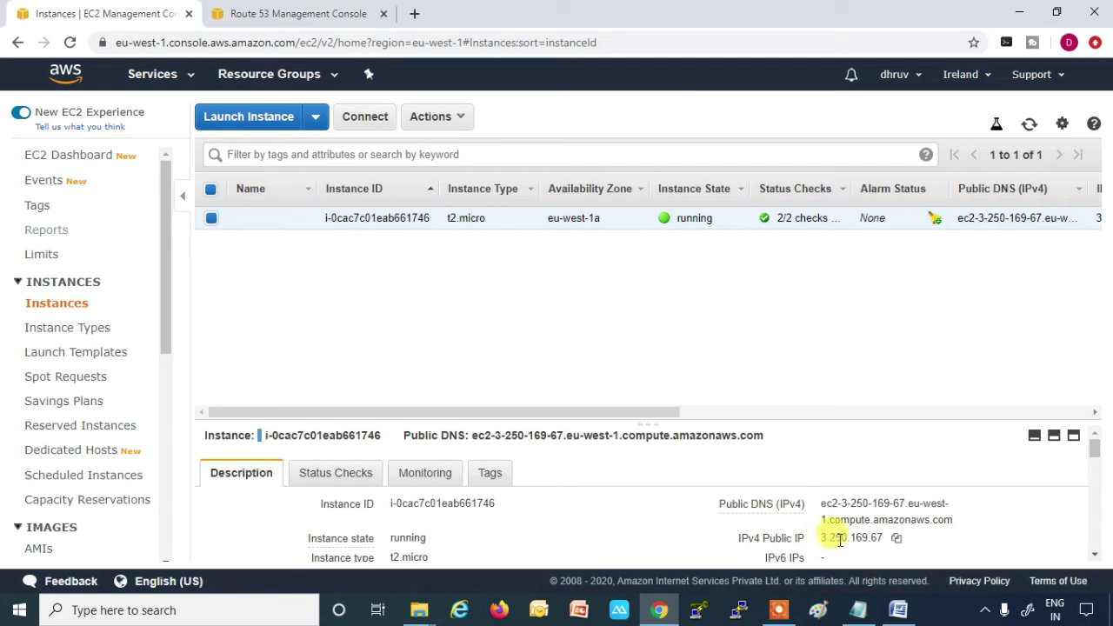
# Step: Copy the Ireland instance's public IP 3.250.169.67, open it in a new browser tab and check the availability zone on its page
pyautogui.click(898, 543)
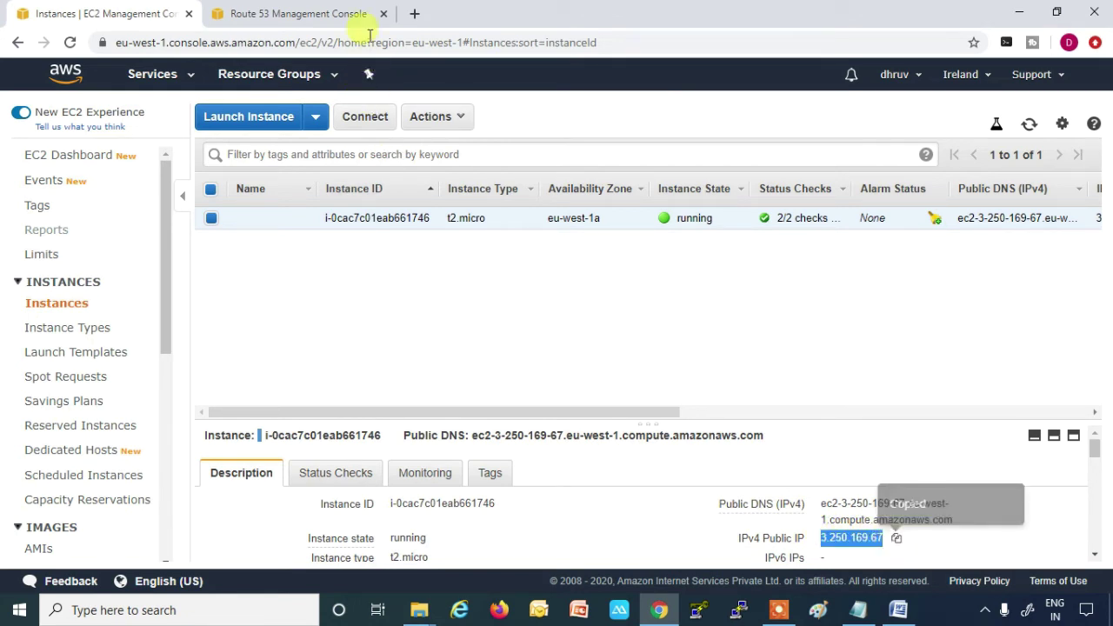
pyautogui.click(414, 13)
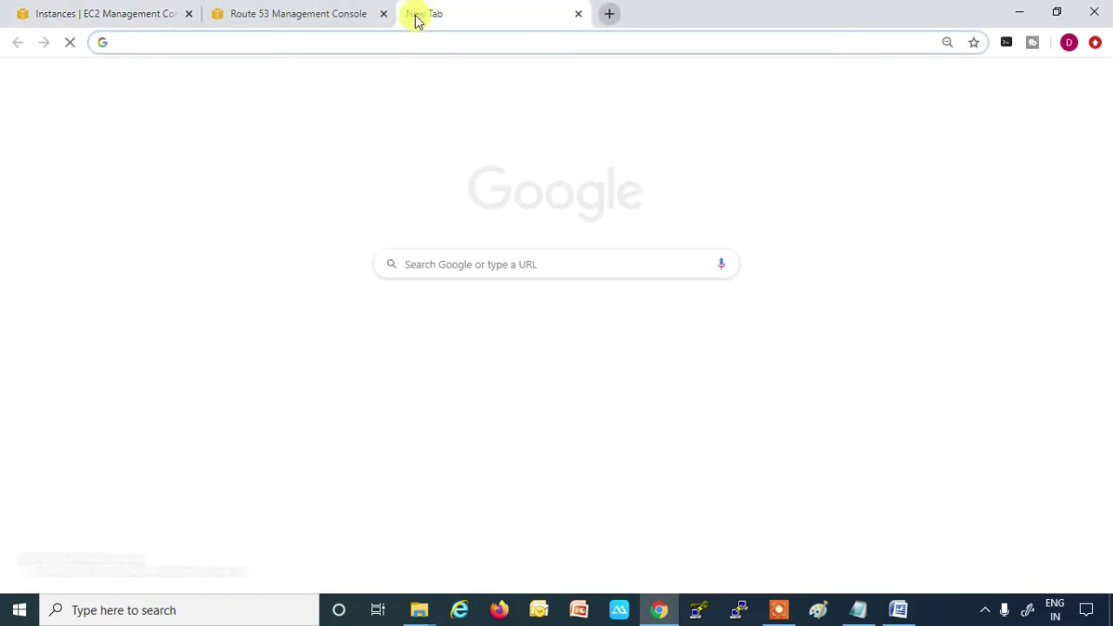
pyautogui.hotkey('ctrl', 'v')
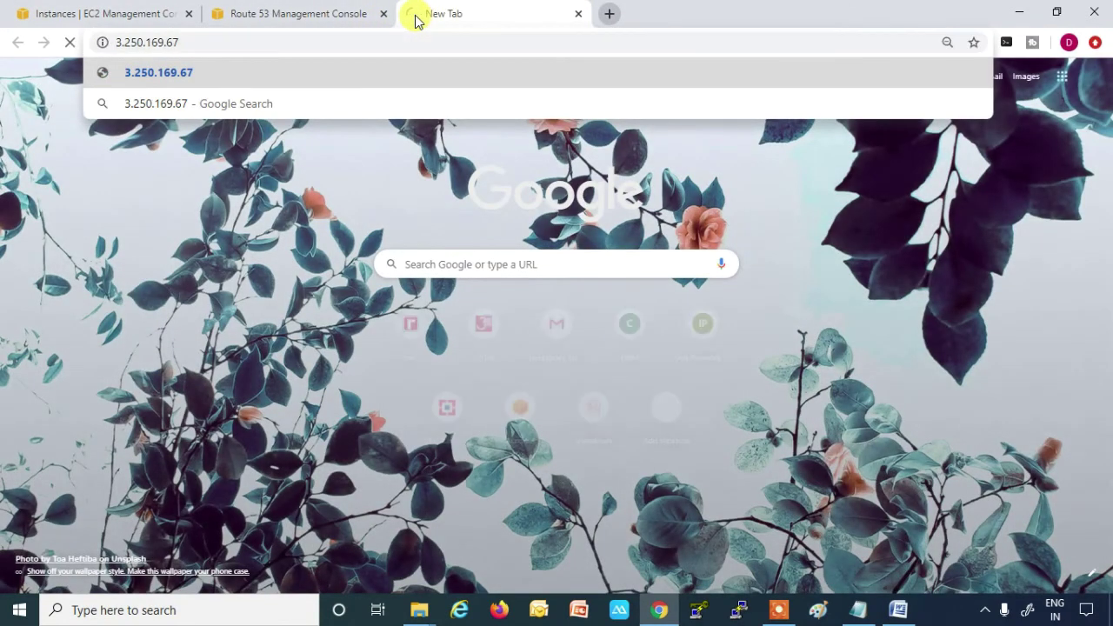
pyautogui.press('Return')
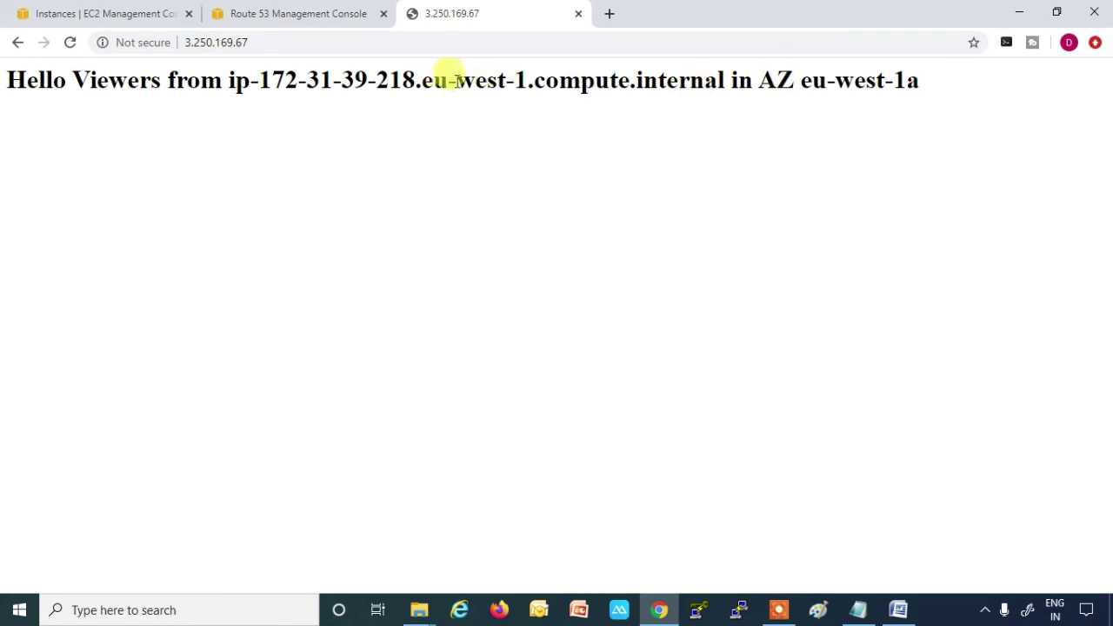
pyautogui.moveTo(801, 81); pyautogui.dragTo(914, 80)
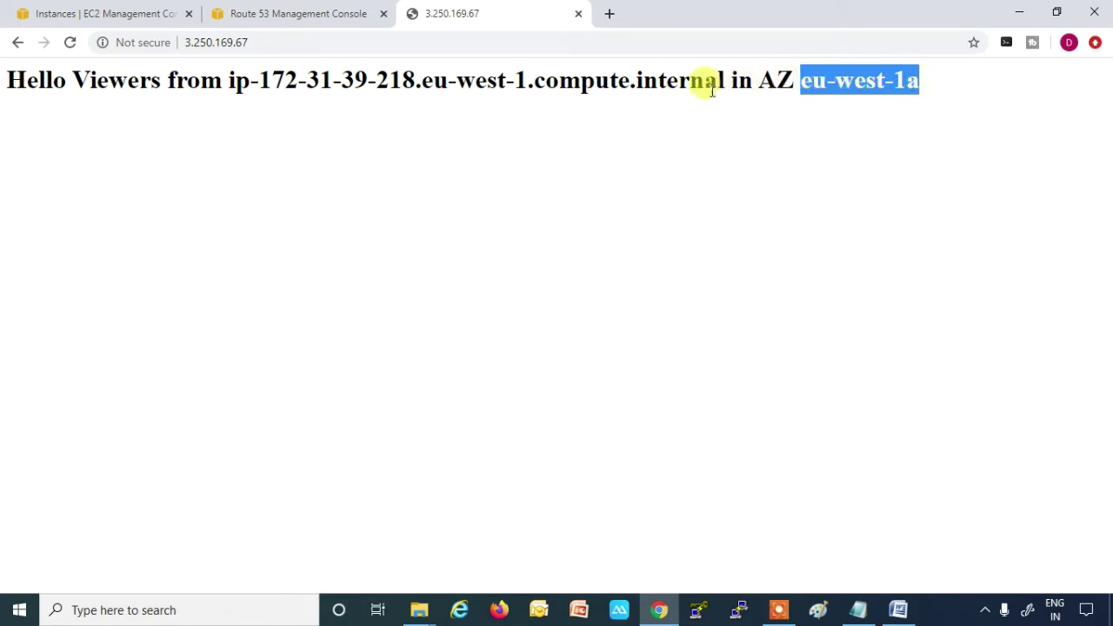
# Step: Review the Mumbai instance's region code and IP address in the Notepad notes, then minimize them
pyautogui.click(857, 609)
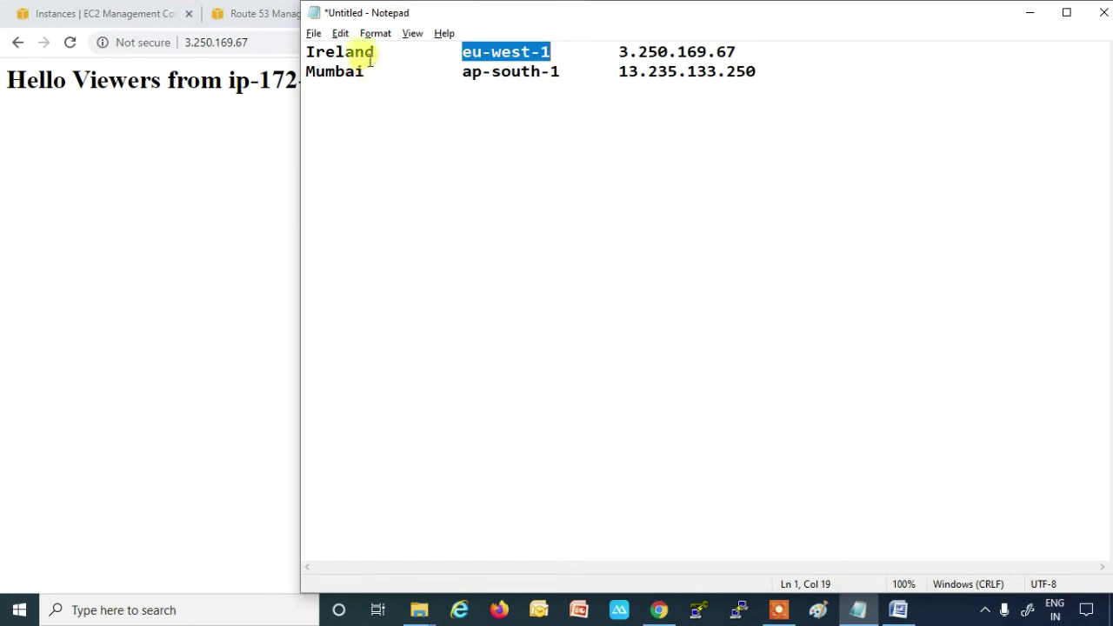
pyautogui.moveTo(618, 72); pyautogui.dragTo(766, 76)
pyautogui.moveTo(462, 72); pyautogui.dragTo(566, 99)
pyautogui.moveTo(641, 17); pyautogui.dragTo(643, 135)
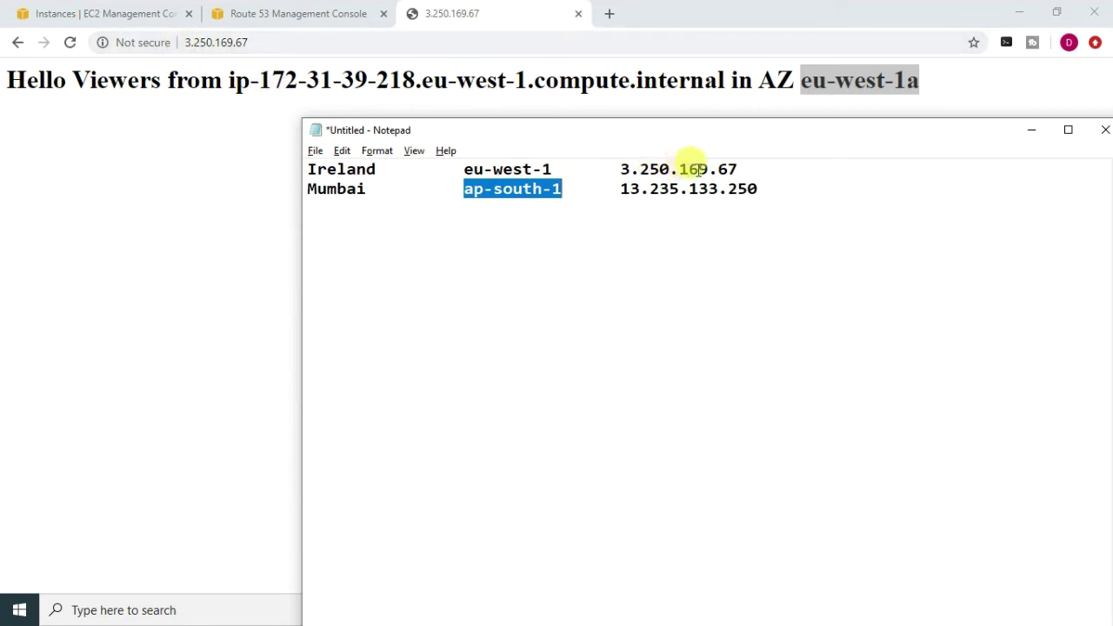
pyautogui.click(1028, 135)
# Step: Switch the EC2 console to the Asia Pacific (Mumbai) region
pyautogui.click(99, 13)
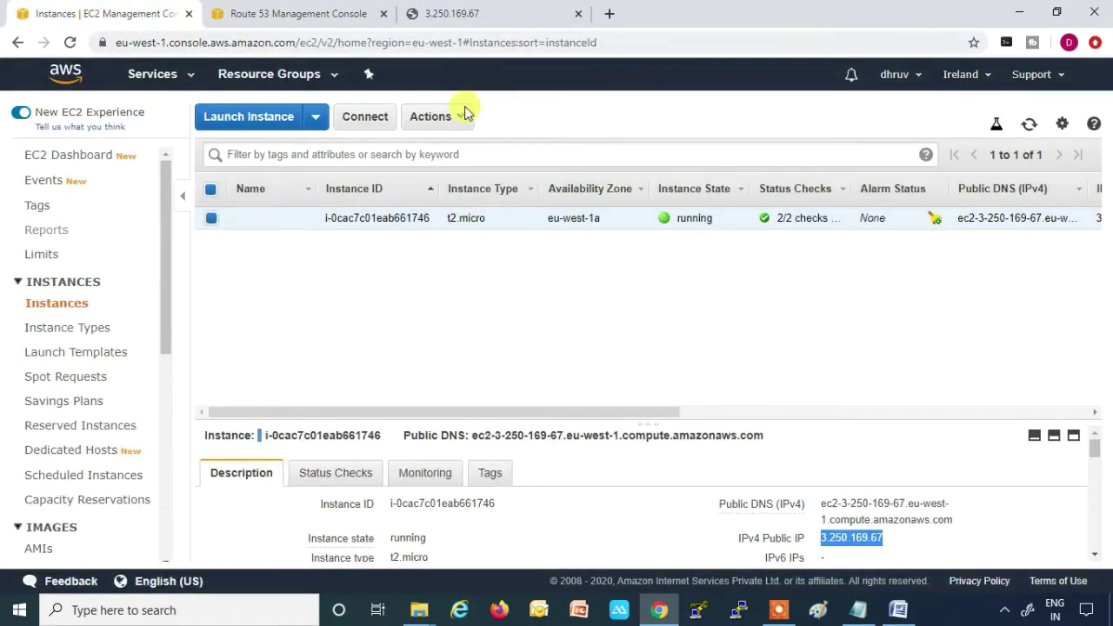
pyautogui.click(961, 75)
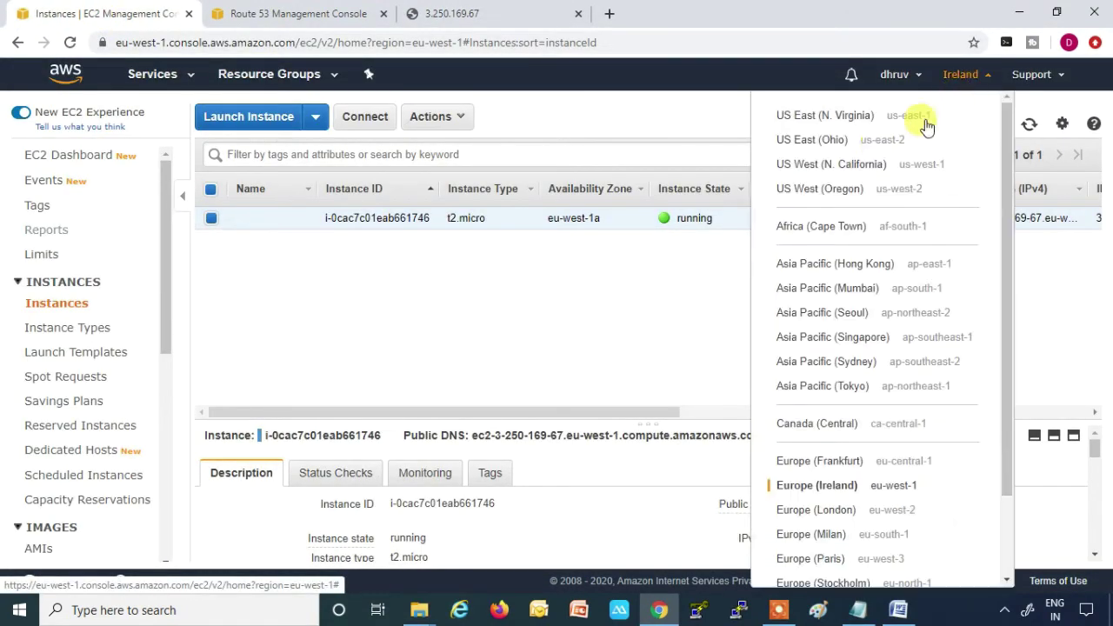
pyautogui.click(836, 290)
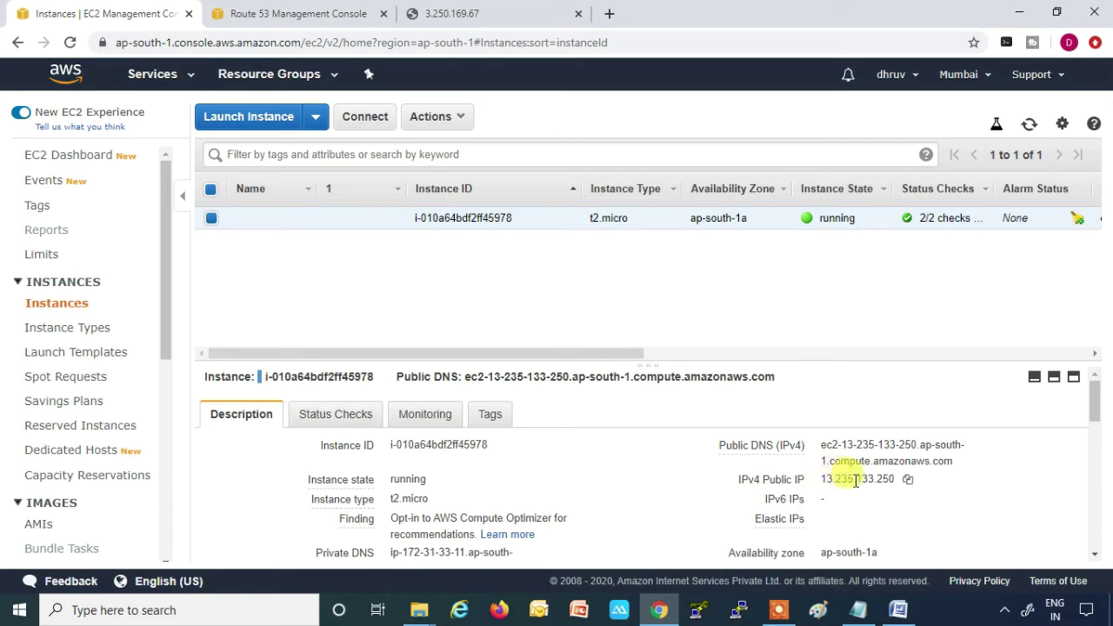
# Step: Copy the Mumbai IP 13.235.133.250 from Notepad, open it in a new browser tab and check the availability zone on its page
pyautogui.click(858, 610)
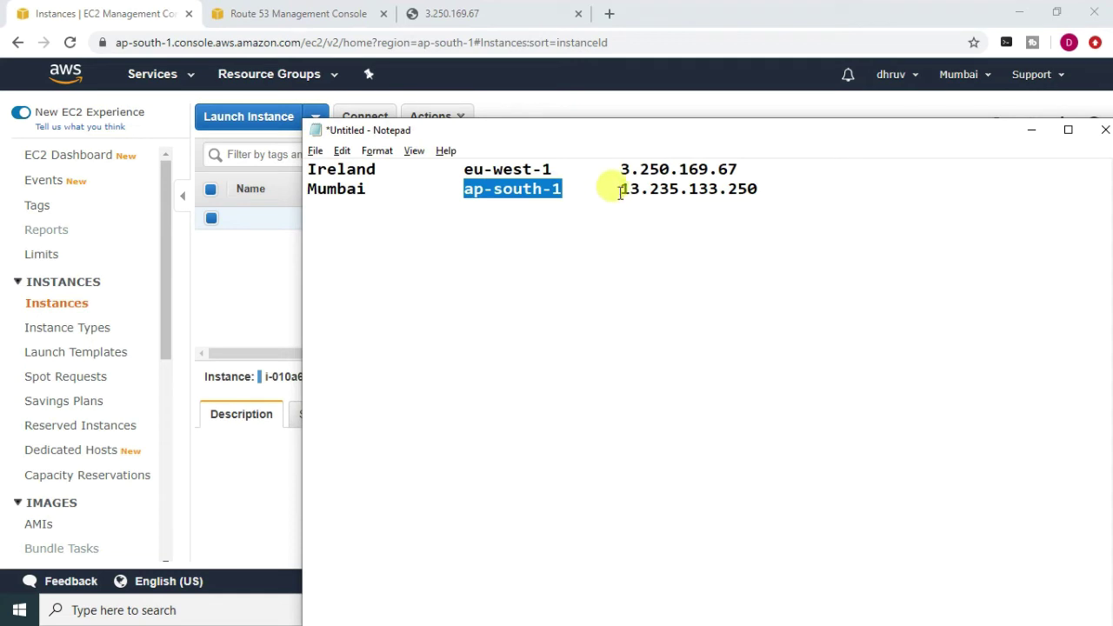
pyautogui.moveTo(620, 193); pyautogui.dragTo(765, 192)
pyautogui.hotkey('ctrl', 'c')
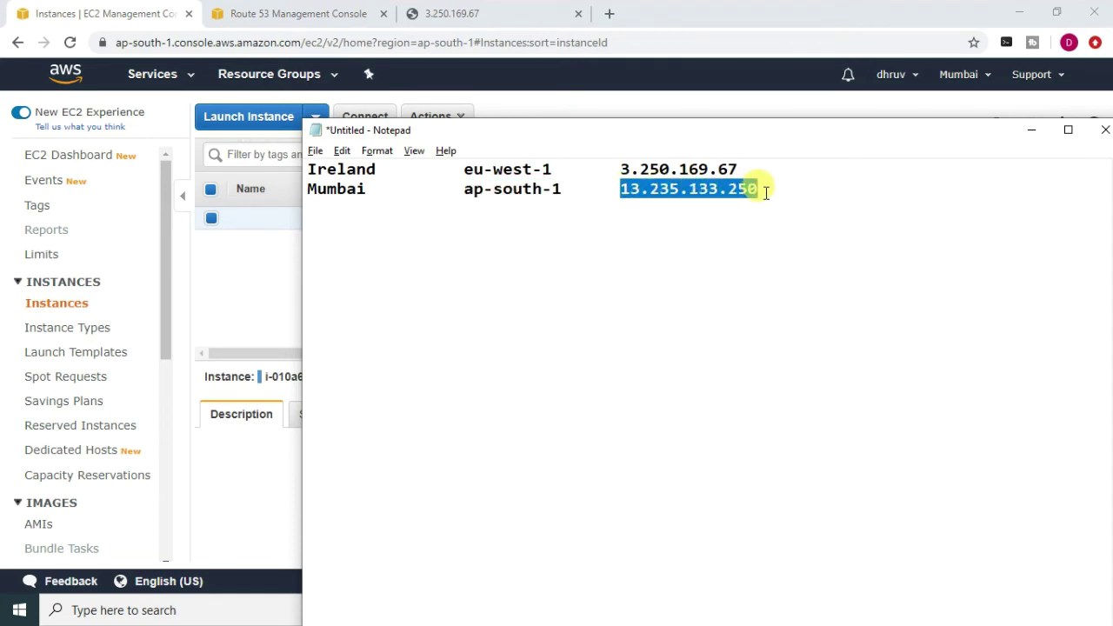
pyautogui.click(1029, 130)
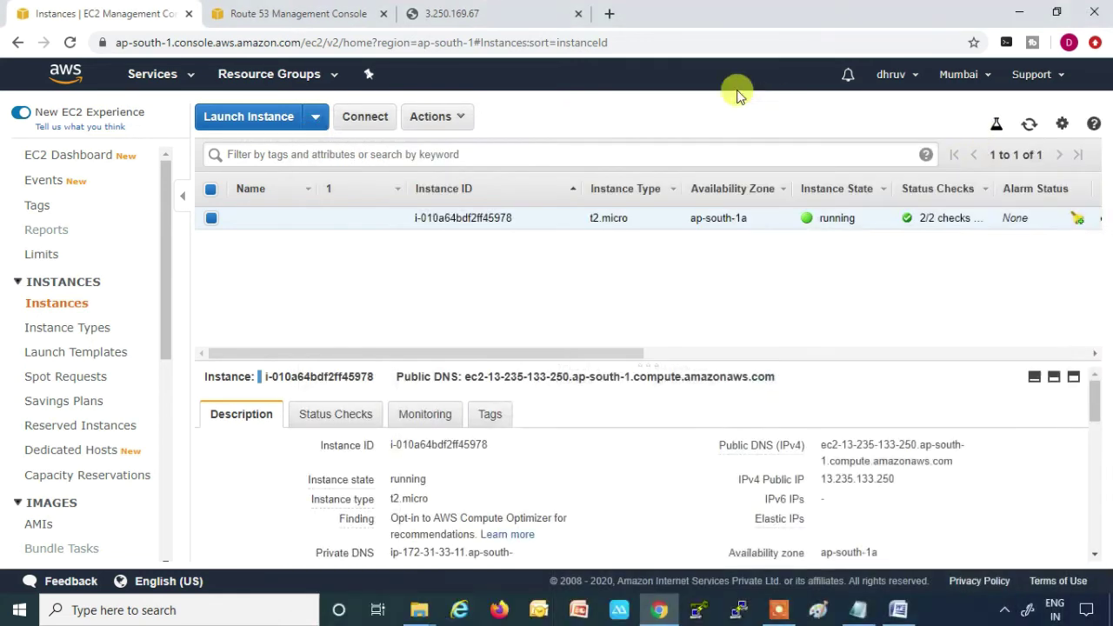
pyautogui.click(613, 14)
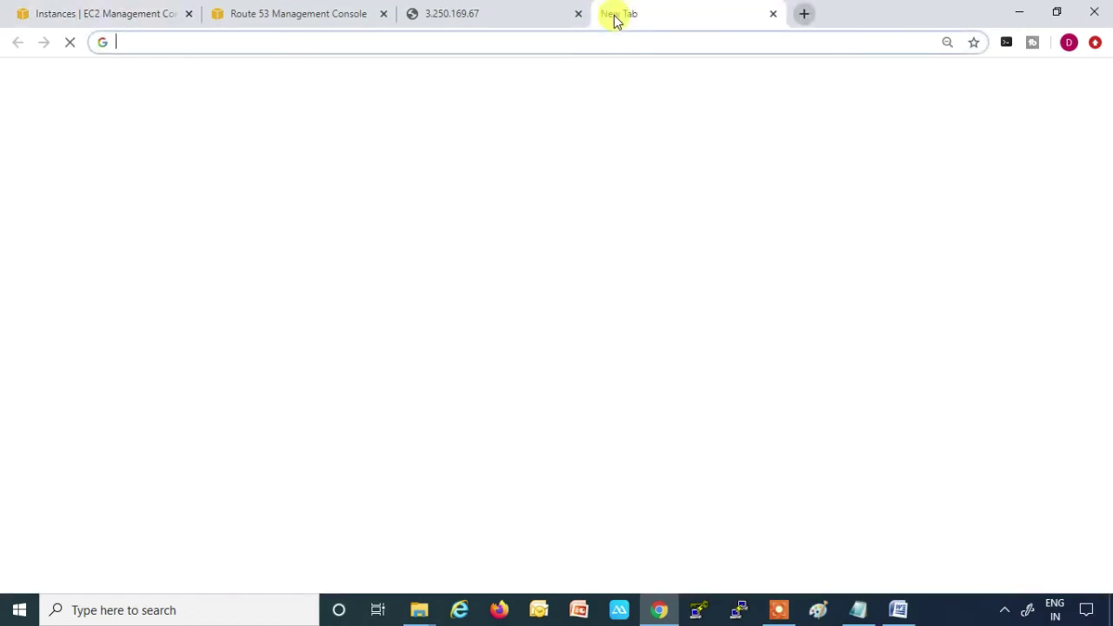
pyautogui.hotkey('ctrl', 'v')
pyautogui.press('Return')
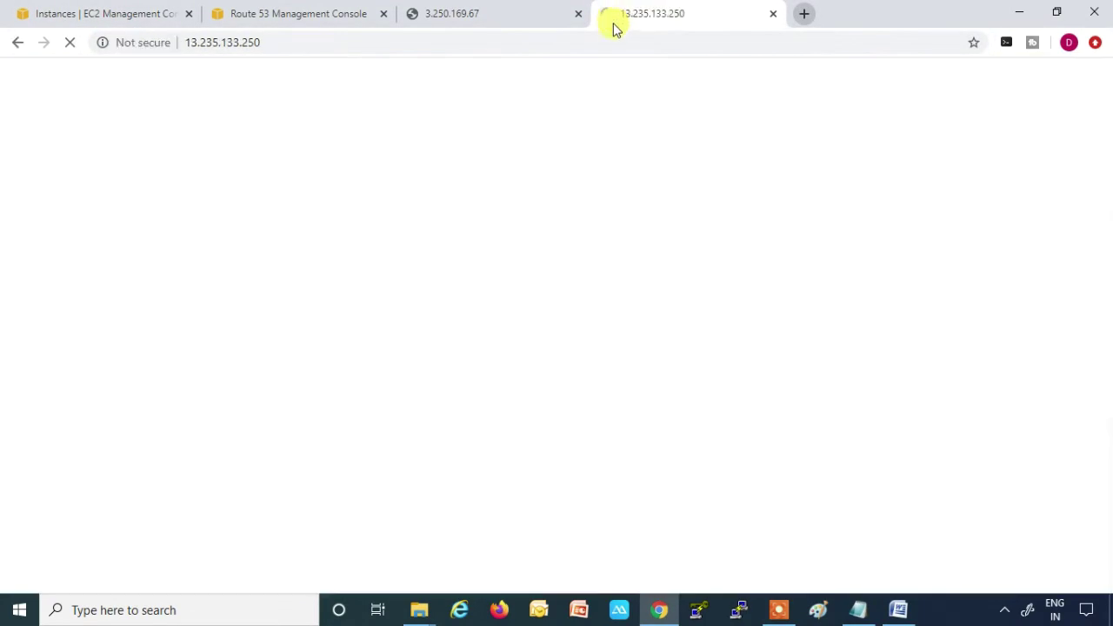
pyautogui.moveTo(796, 80); pyautogui.dragTo(944, 87)
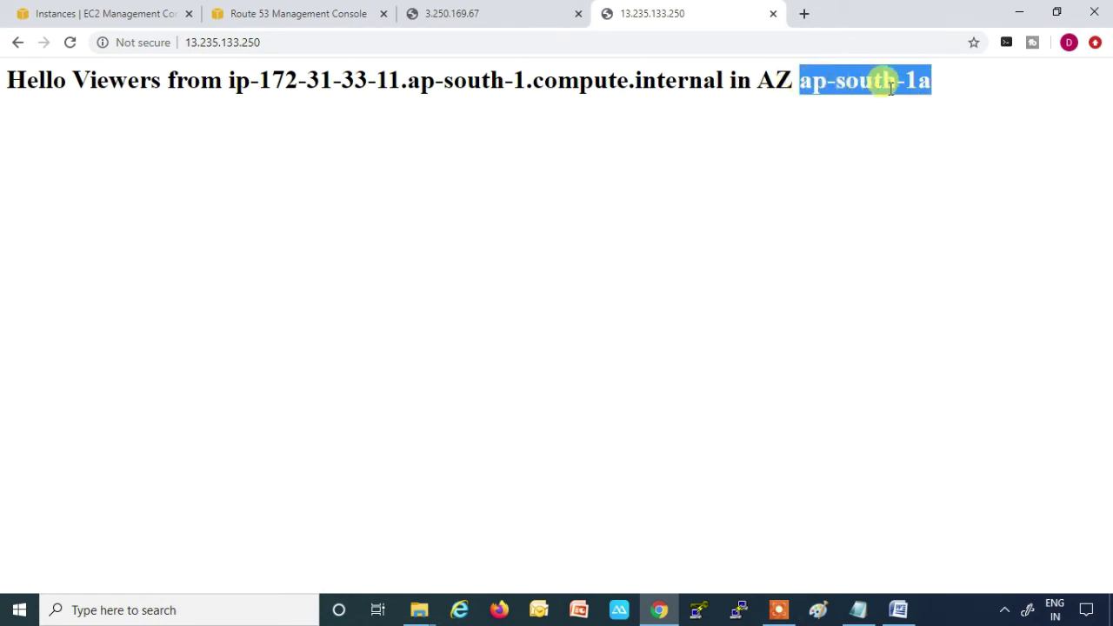
# Step: Look at the Ireland instance's web page again and close both instance test pages
pyautogui.click(513, 15)
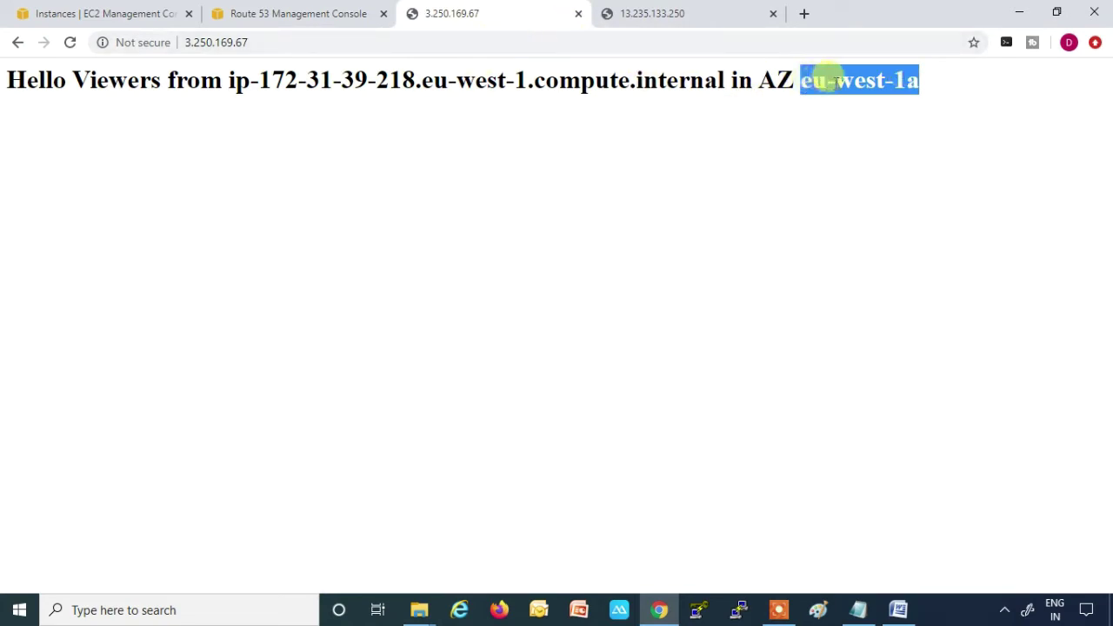
pyautogui.click(578, 15)
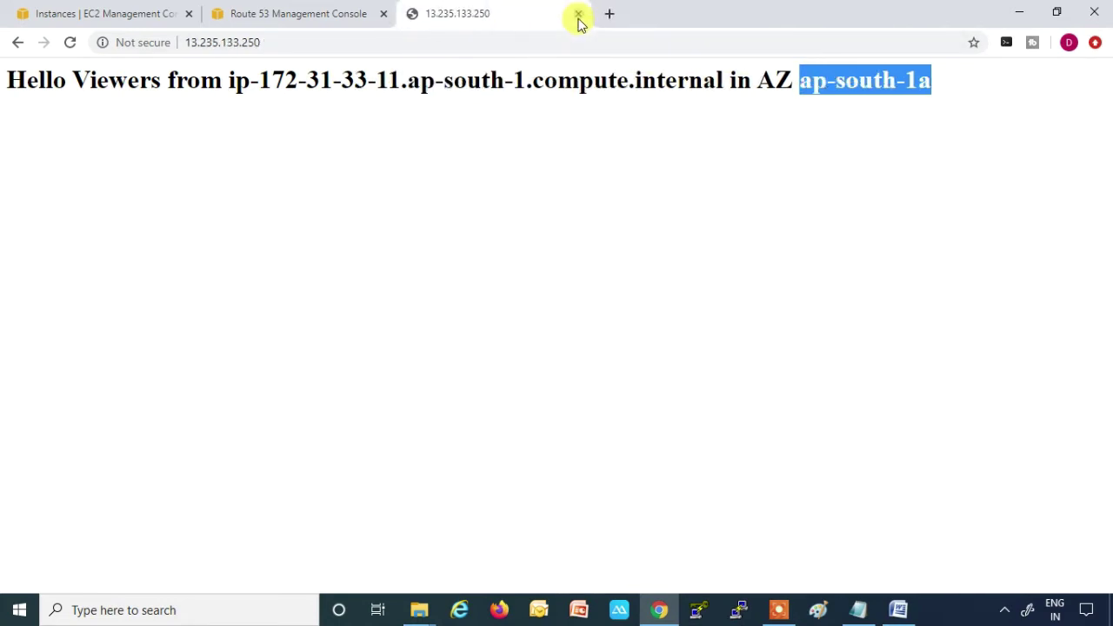
pyautogui.click(578, 15)
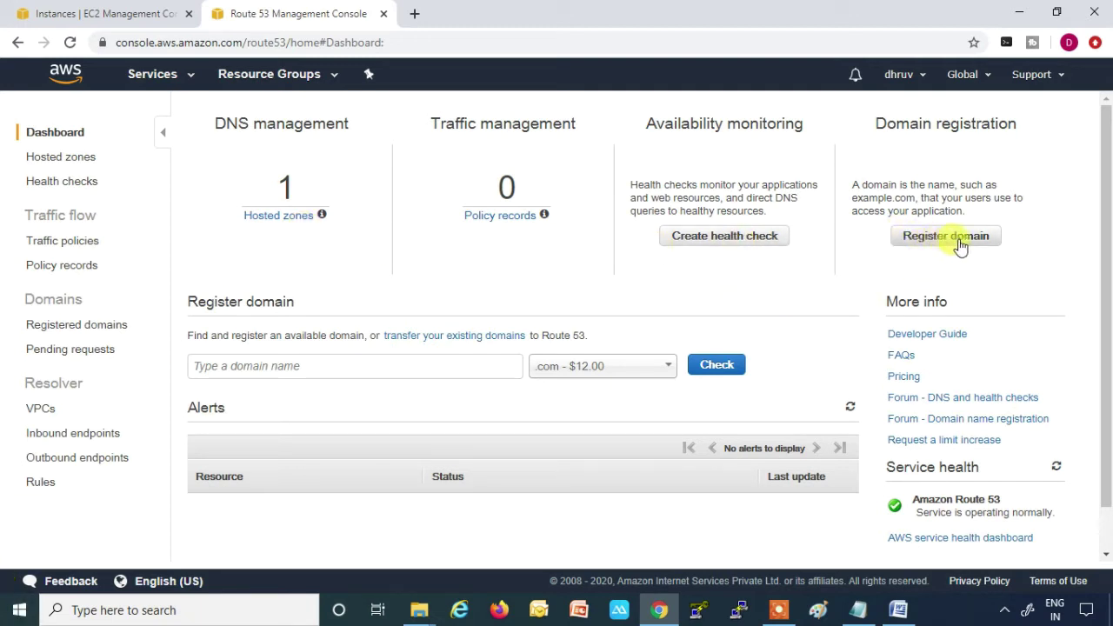
# Step: Look through the domain extensions and prices offered for registration on the Route 53 dashboard
pyautogui.click(210, 370)
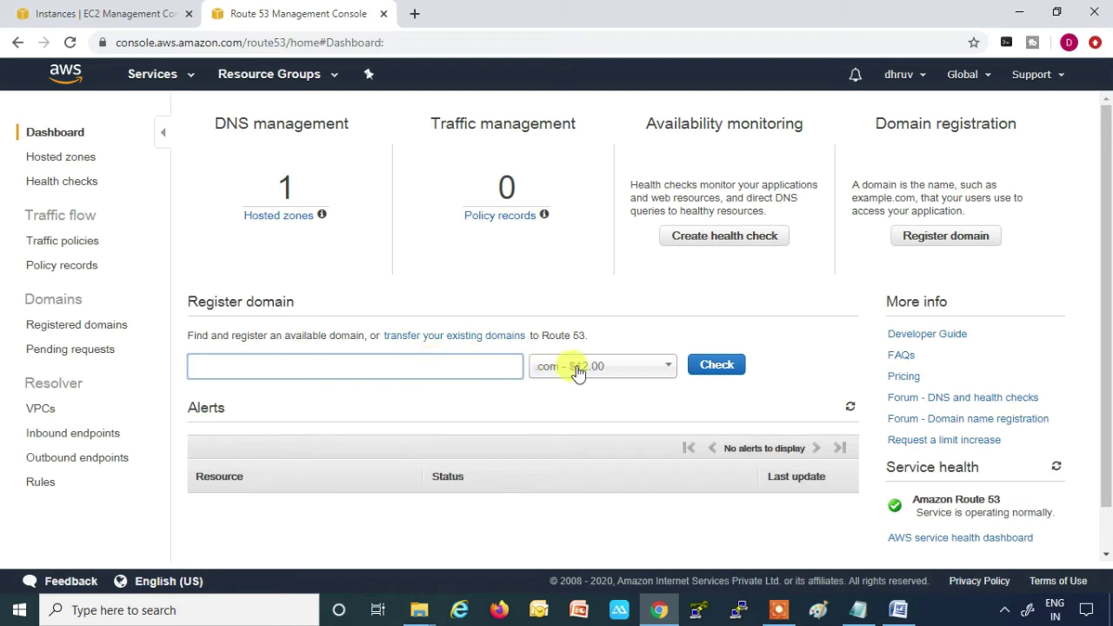
pyautogui.click(639, 366)
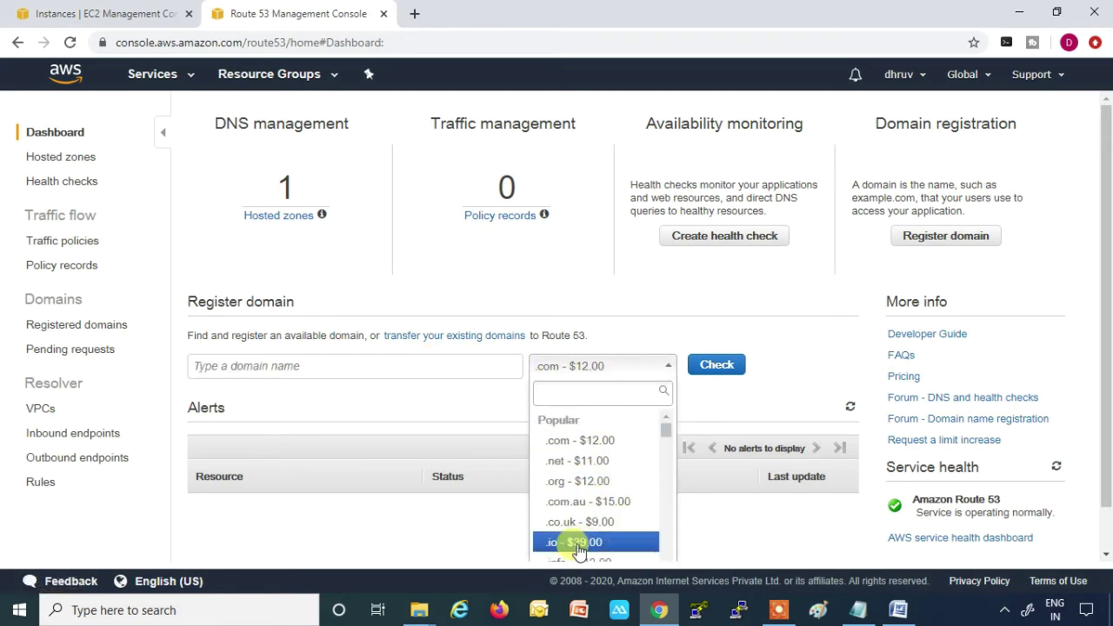
pyautogui.click(651, 364)
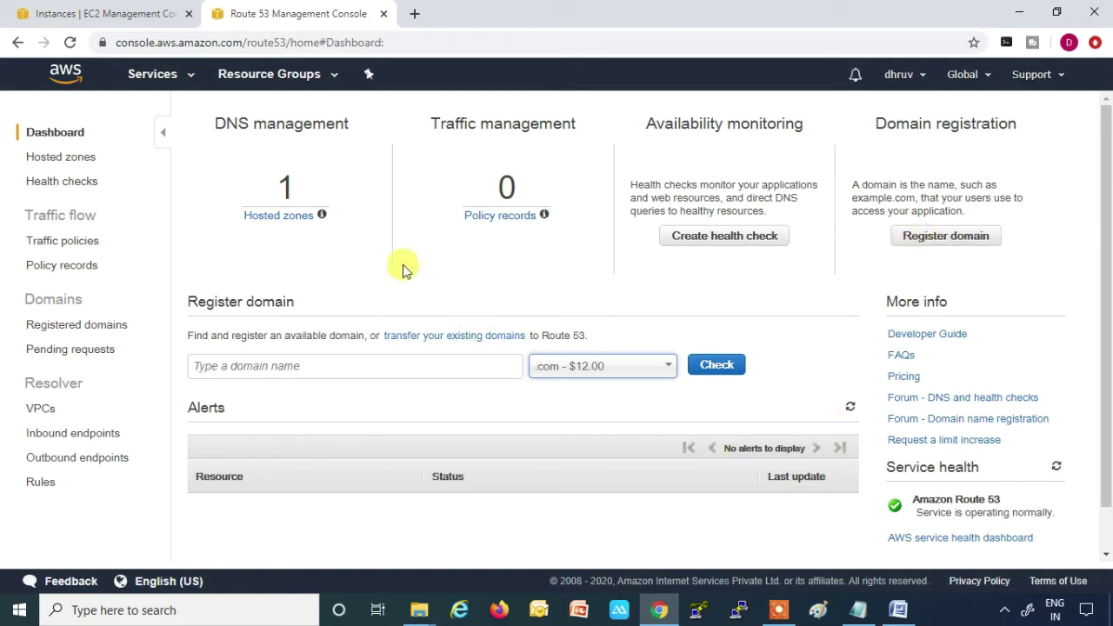
# Step: Open the hosted zone technical-safar.club and examine its record sets
pyautogui.click(272, 218)
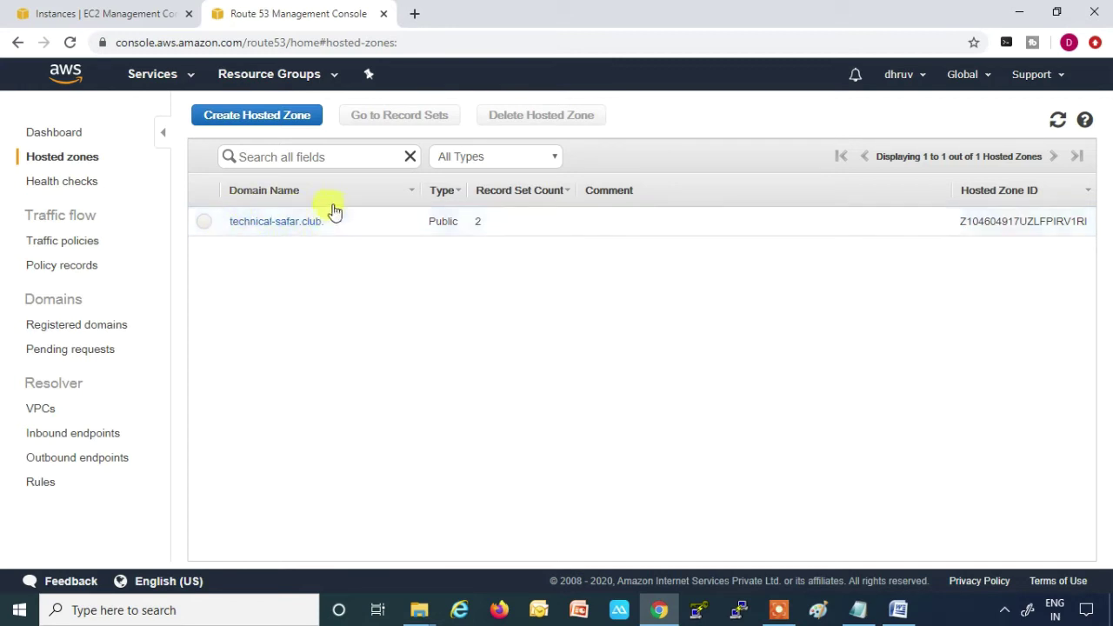
pyautogui.moveTo(252, 195); pyautogui.dragTo(240, 201)
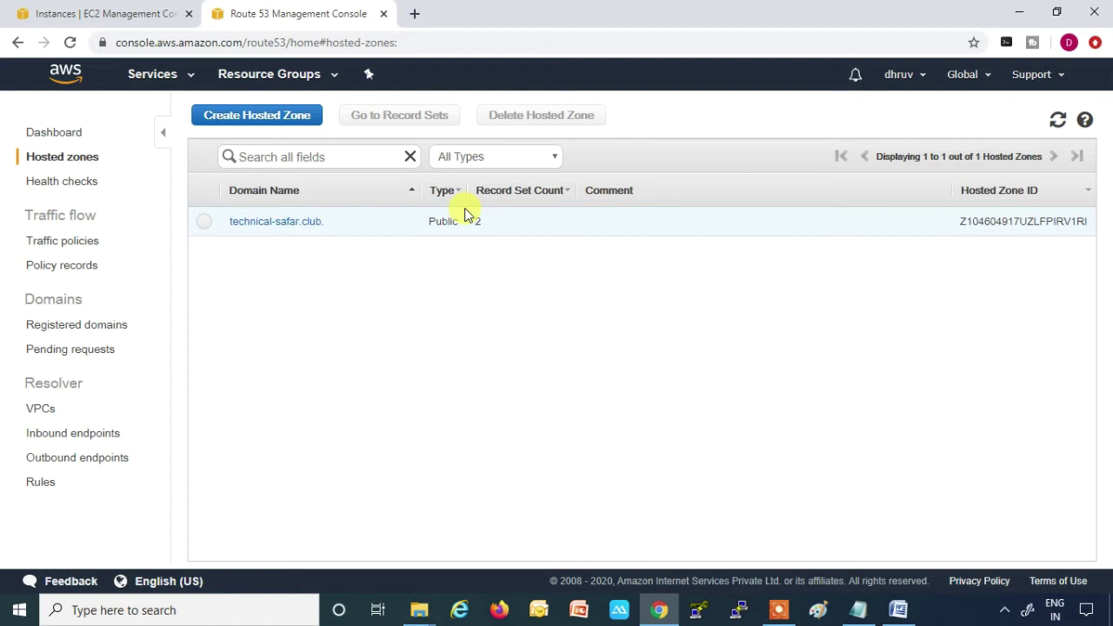
pyautogui.click(282, 225)
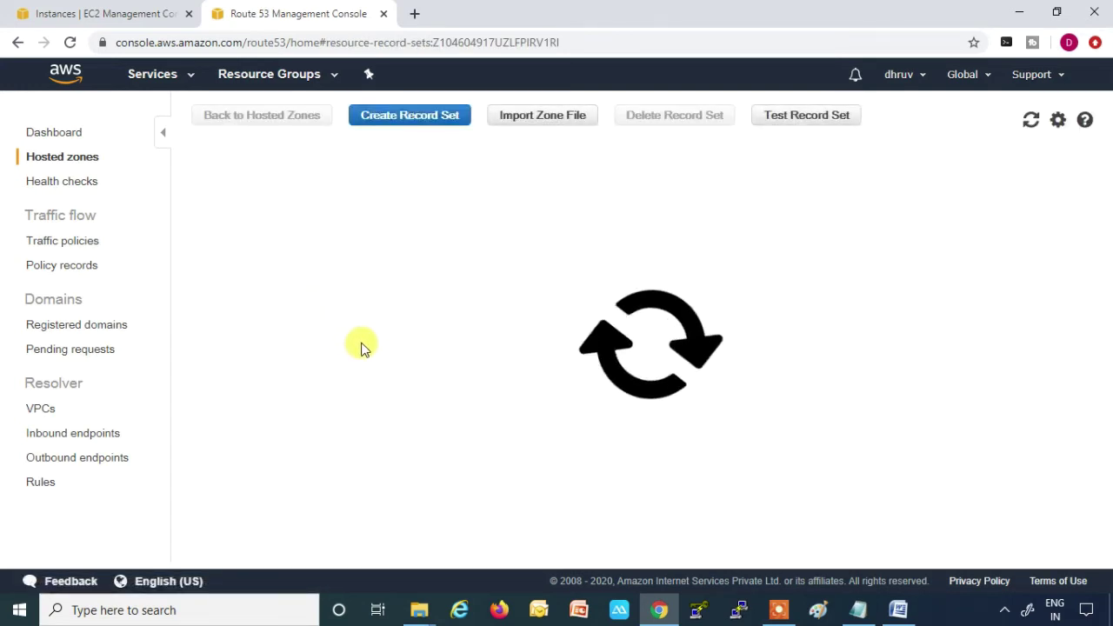
pyautogui.moveTo(435, 552); pyautogui.dragTo(258, 541)
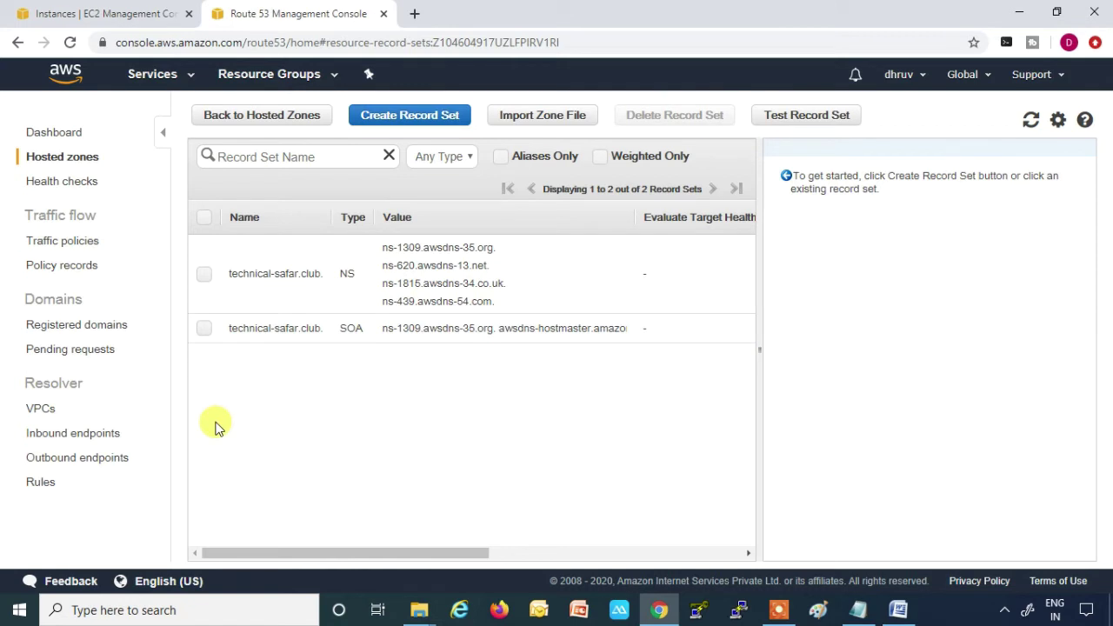
# Step: Start a new Route 53 health check and copy the Mumbai IP address 13.235.133.250 from the Notepad notes
pyautogui.click(71, 184)
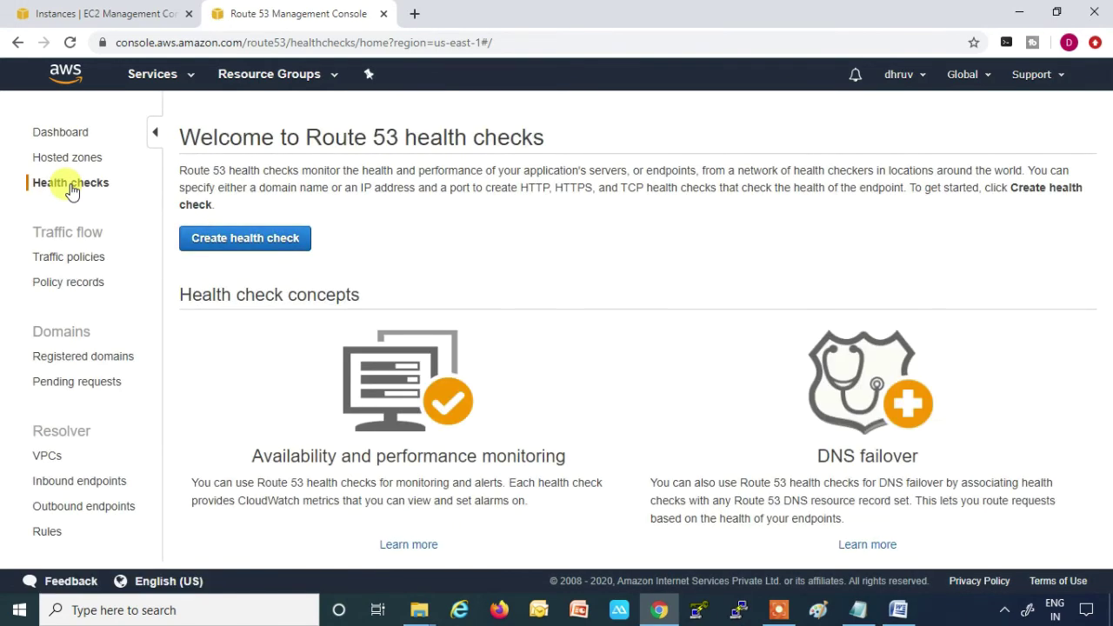
pyautogui.click(218, 247)
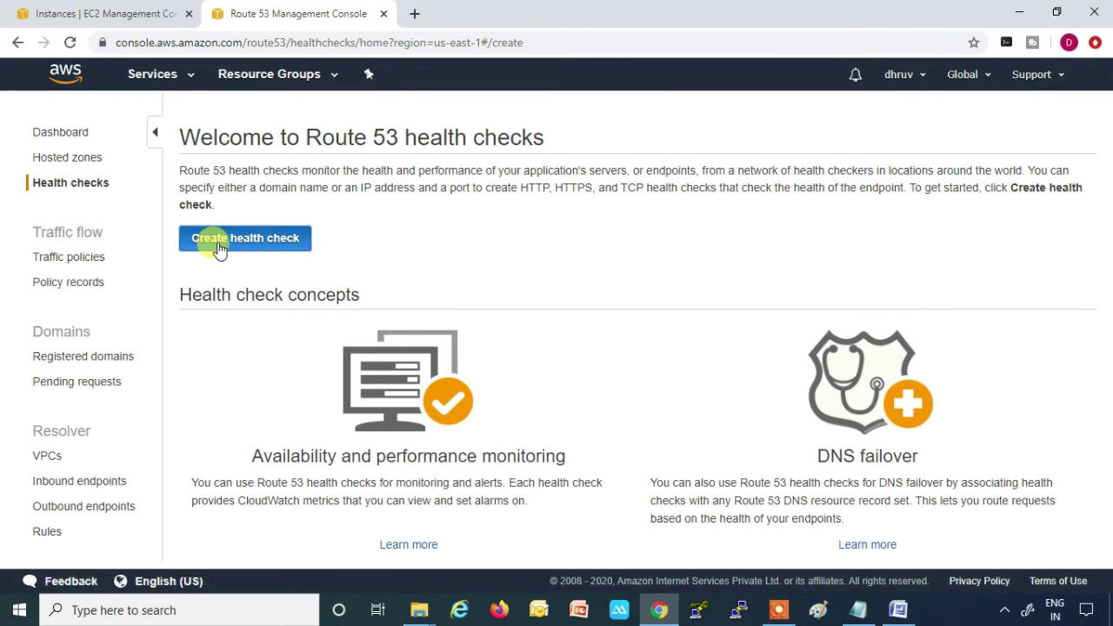
pyautogui.click(859, 609)
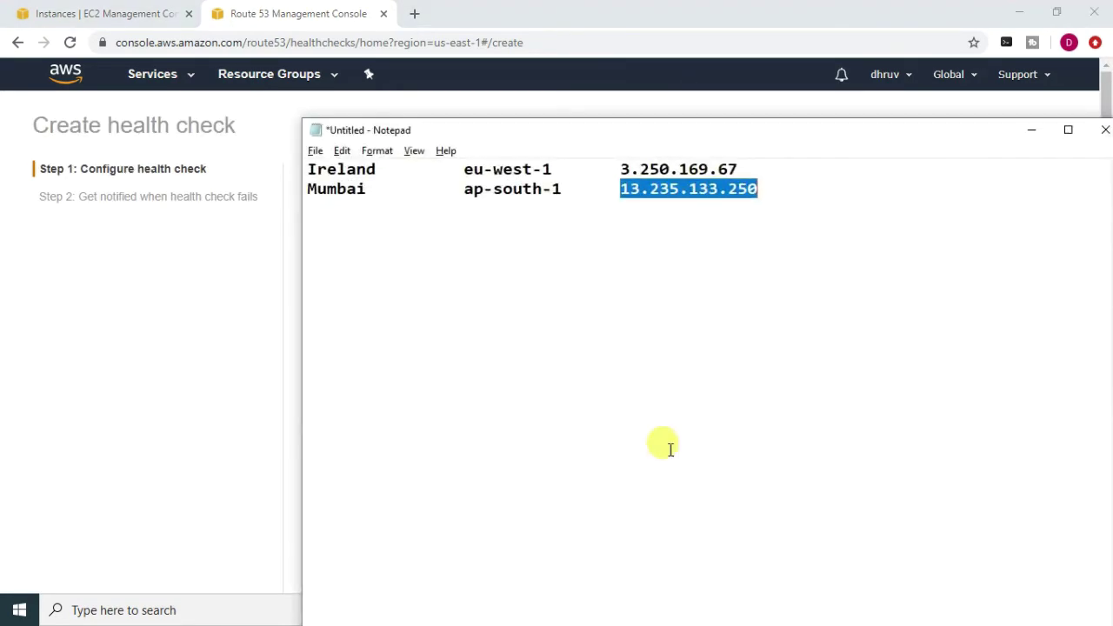
pyautogui.rightClick(675, 191)
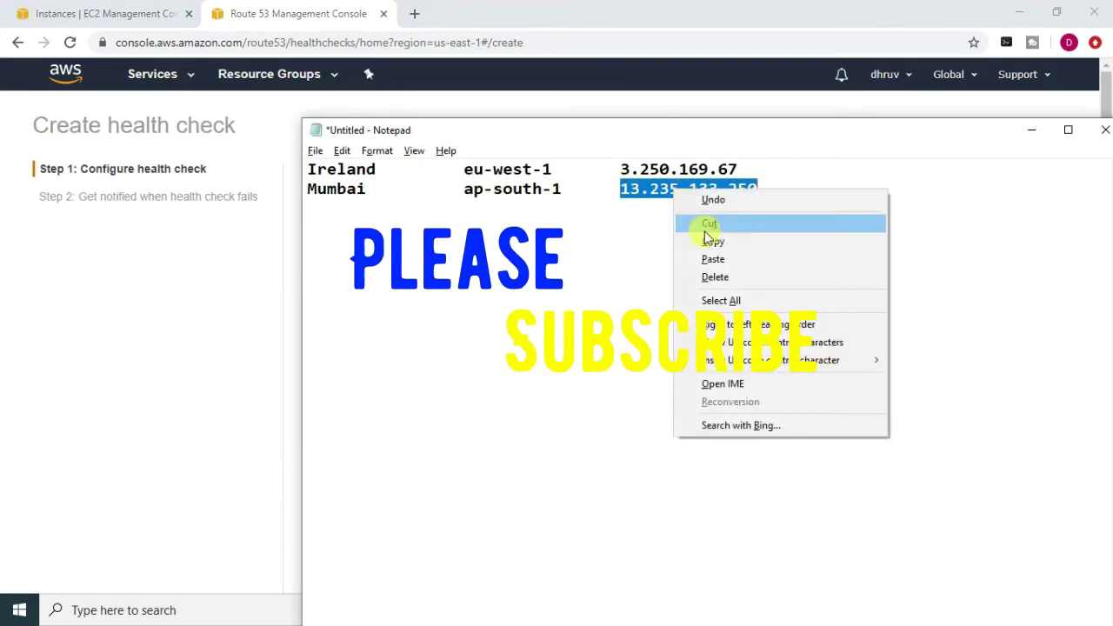
pyautogui.click(713, 240)
pyautogui.click(1032, 129)
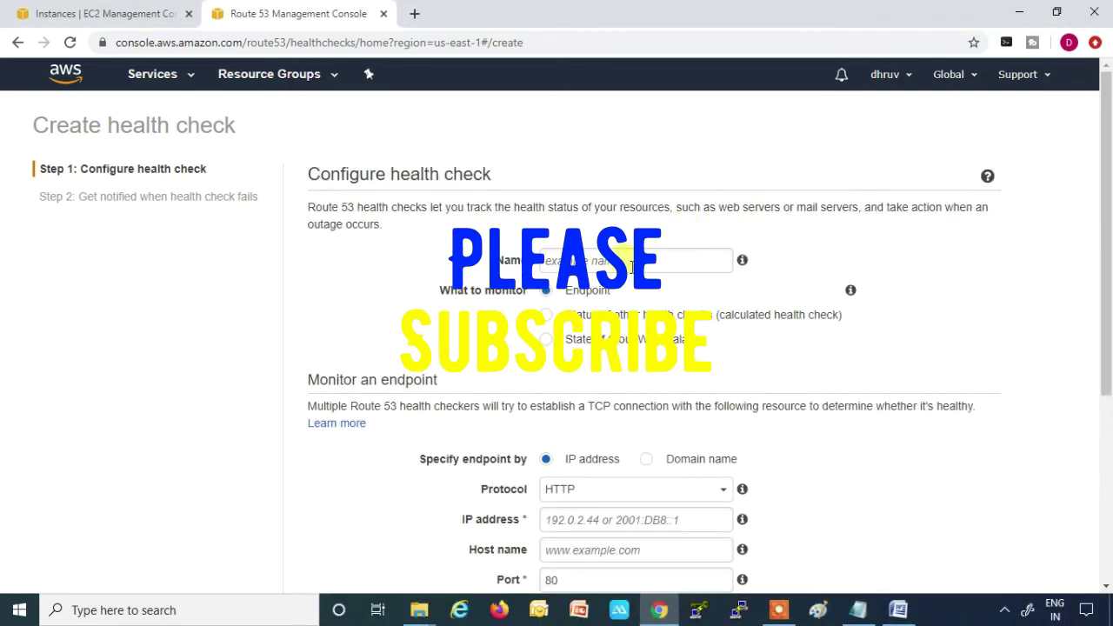
# Step: Name the health check Mumbai-HC and set its endpoint IP address to 13.235.133.250
pyautogui.click(561, 259)
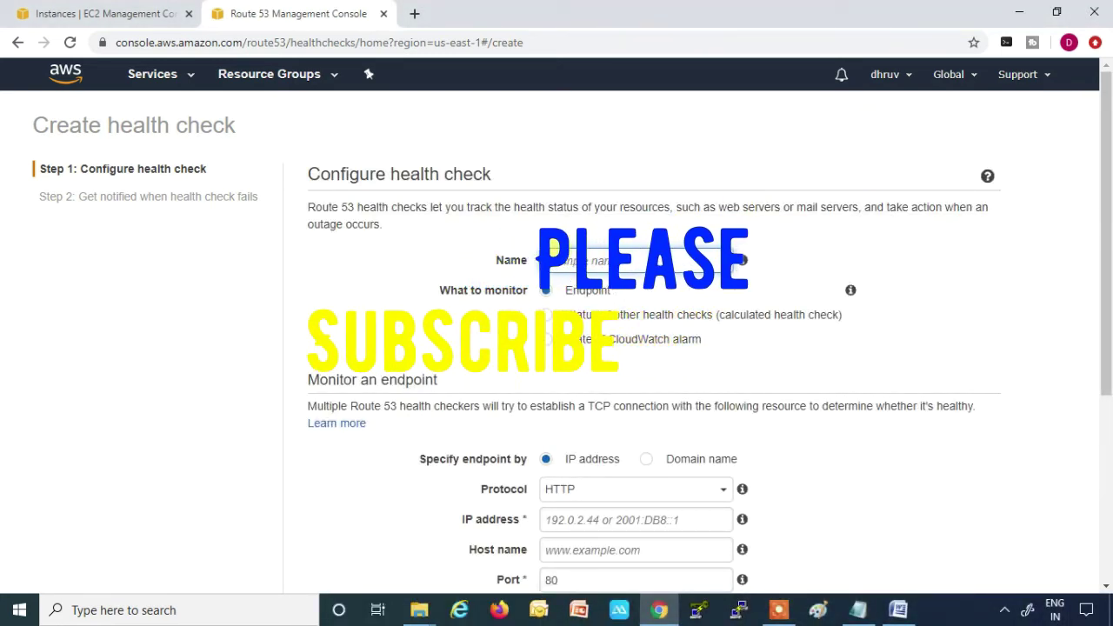
pyautogui.write('Mumbai-HC')
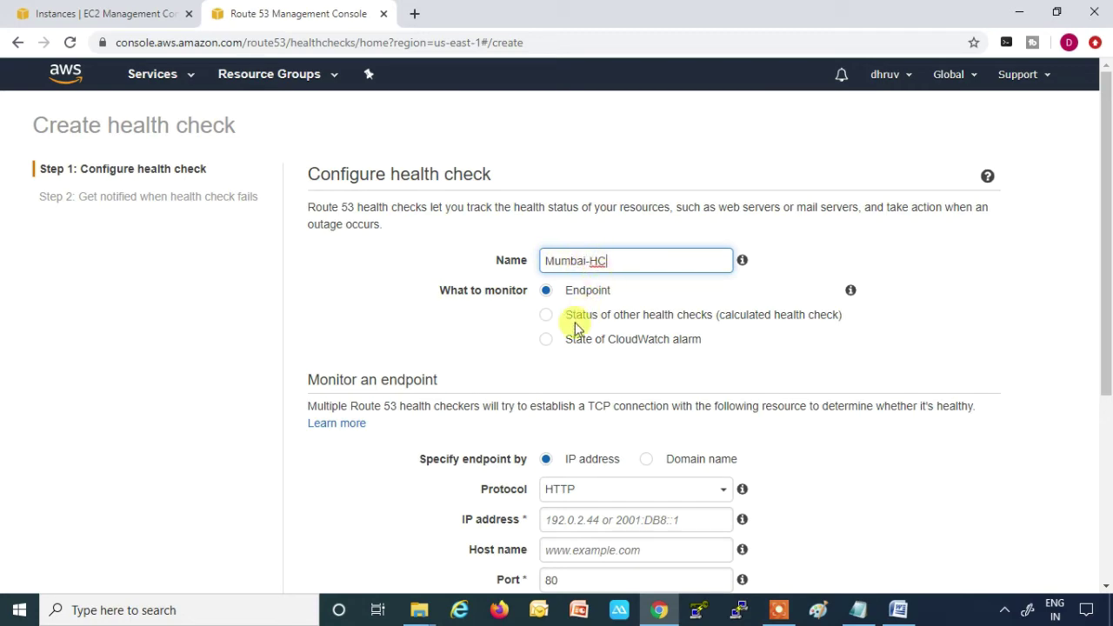
pyautogui.scroll(-2, 569, 335)
pyautogui.click(560, 357)
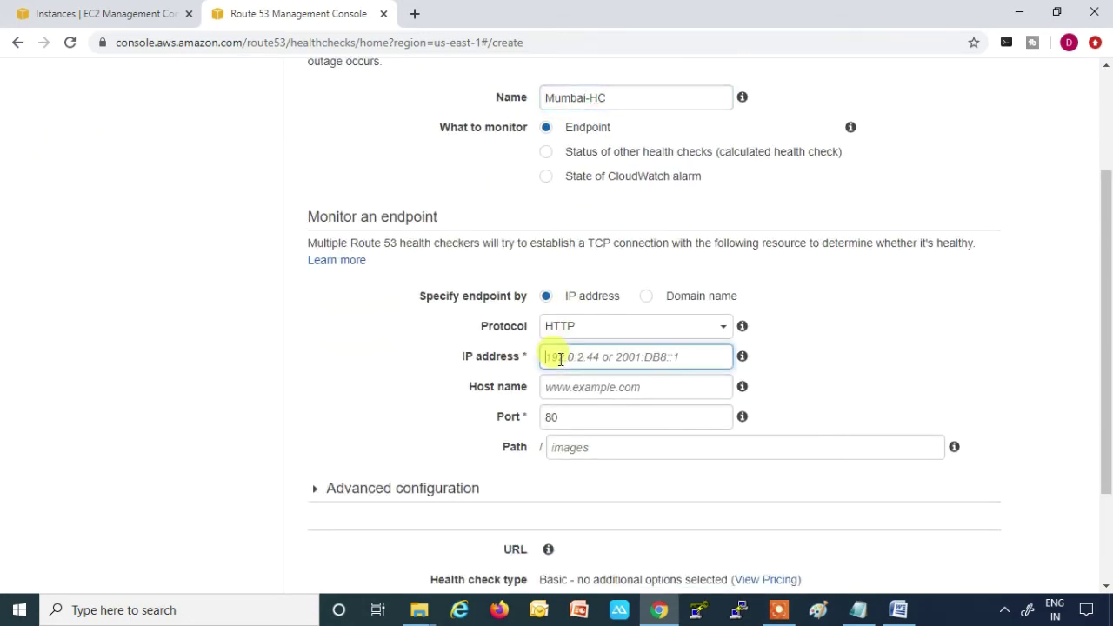
pyautogui.hotkey('ctrl', 'v')
pyautogui.scroll(-2, 576, 355)
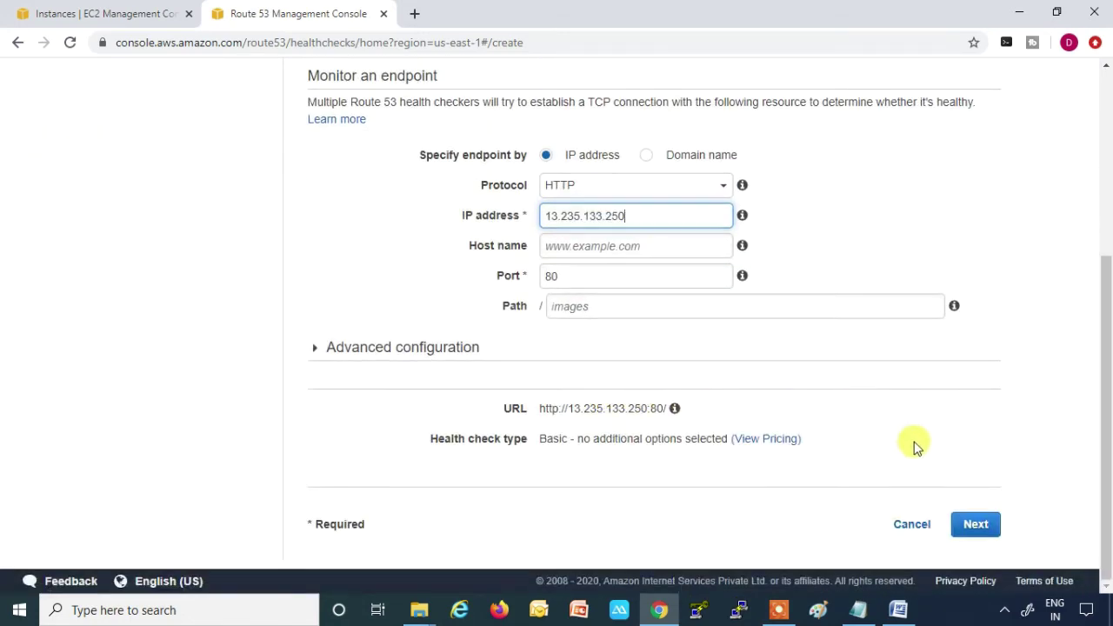
# Step: Finish creating the Mumbai-HC health check without a failure alarm
pyautogui.click(957, 527)
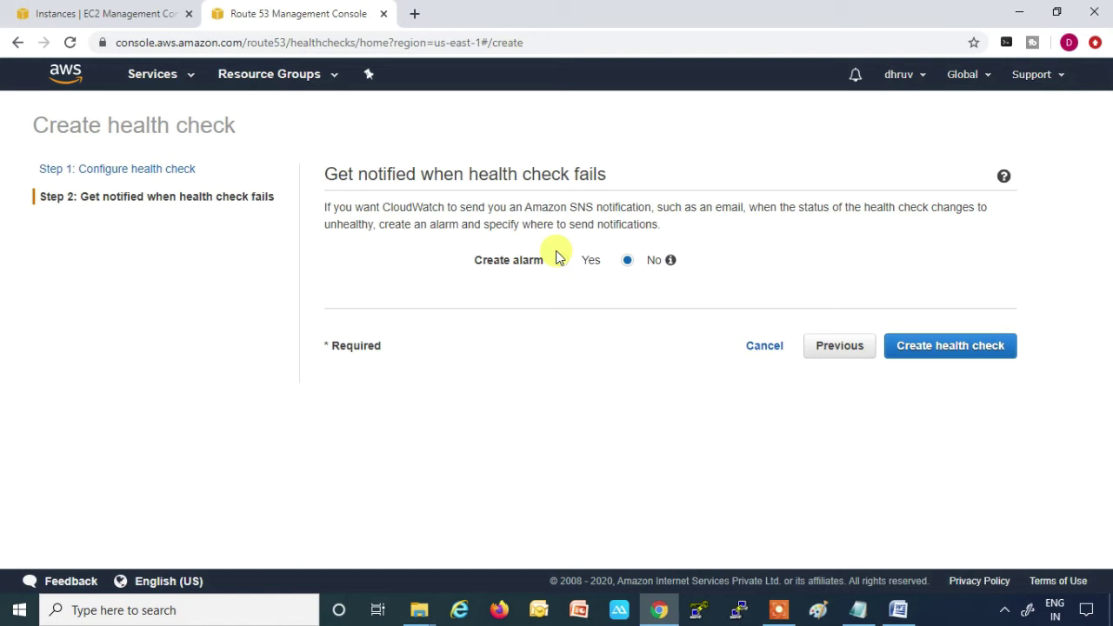
pyautogui.click(937, 350)
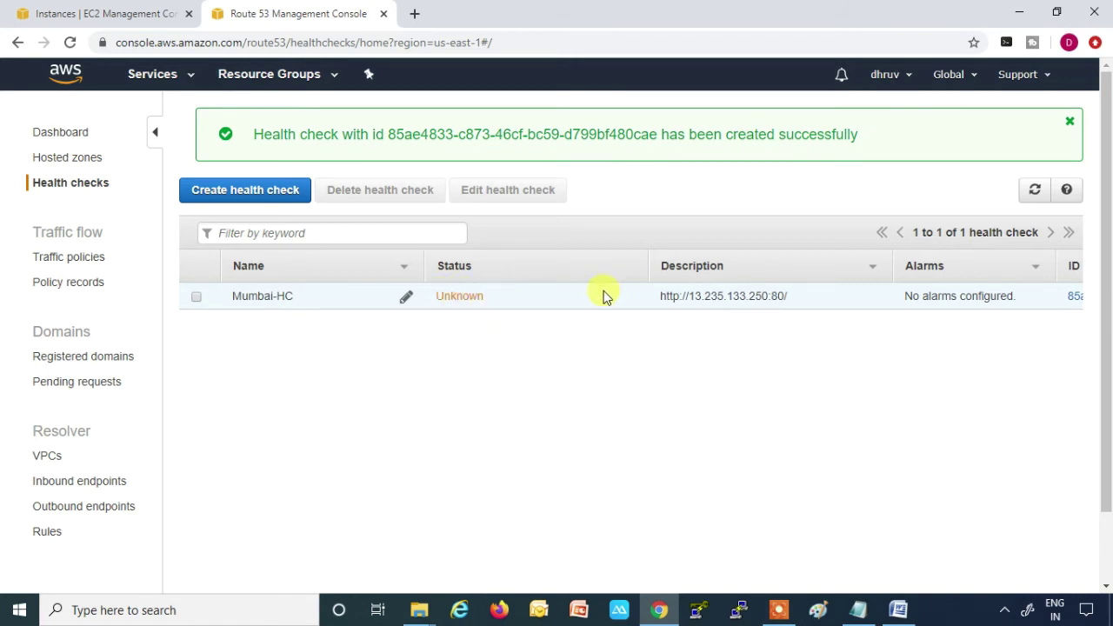
# Step: Start another health check and copy the Ireland IP address 3.250.169.67 from the Notepad notes
pyautogui.click(205, 197)
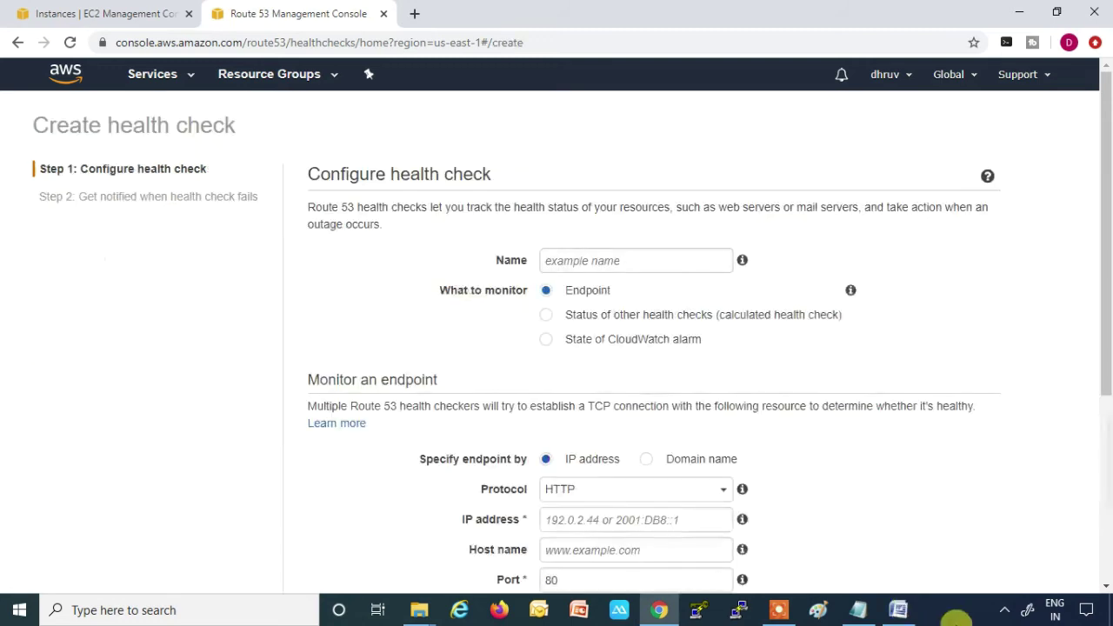
pyautogui.click(859, 609)
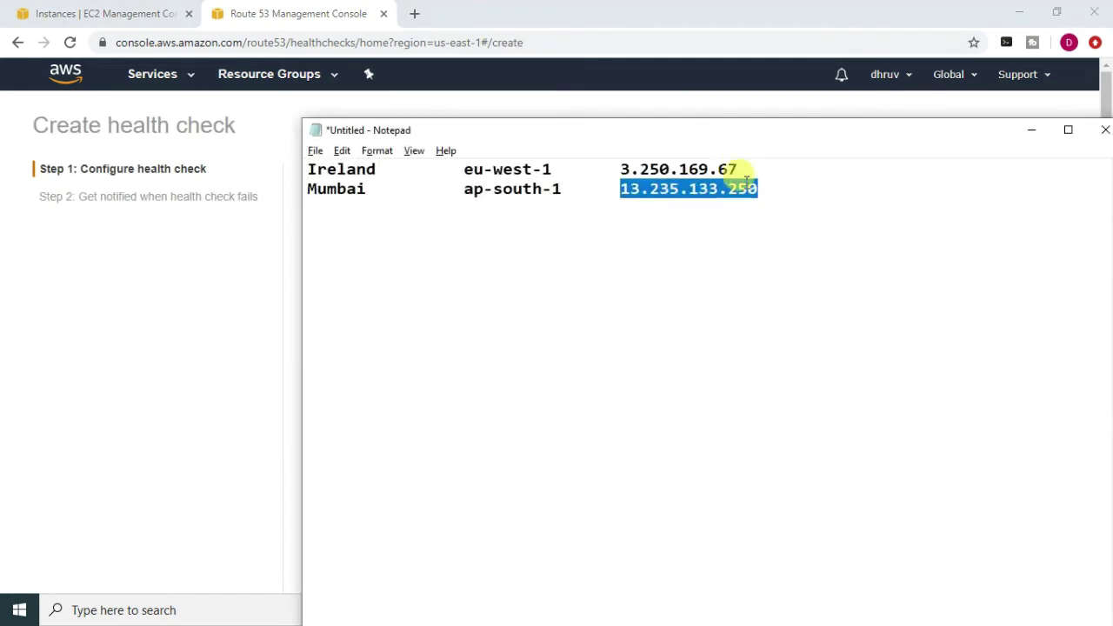
pyautogui.click(745, 167)
pyautogui.moveTo(745, 167); pyautogui.dragTo(610, 172)
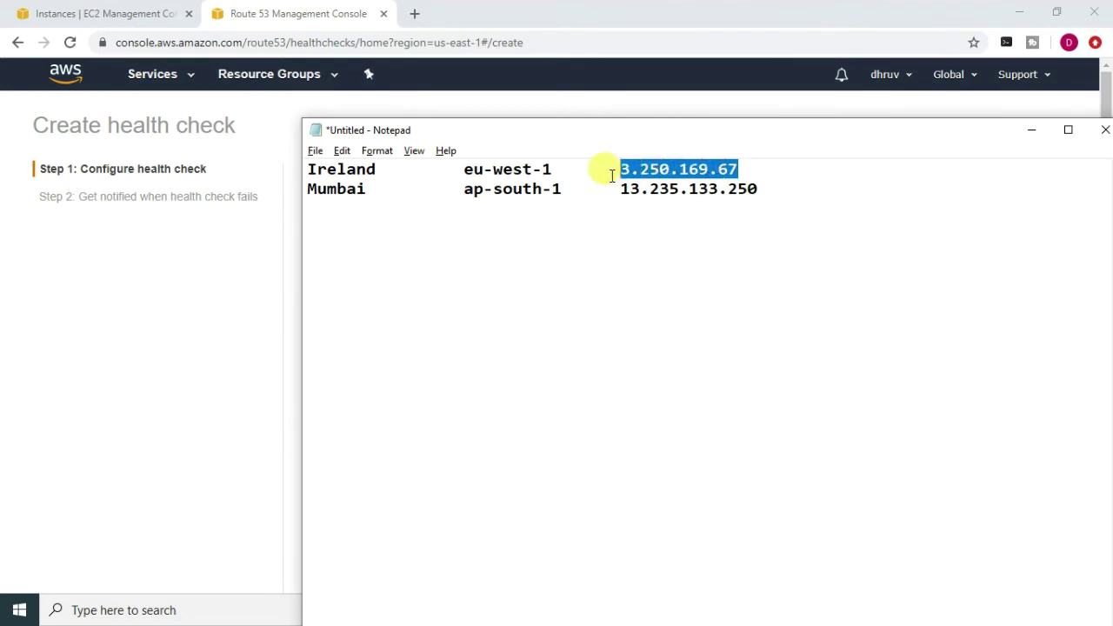
pyautogui.rightClick(654, 167)
pyautogui.click(686, 219)
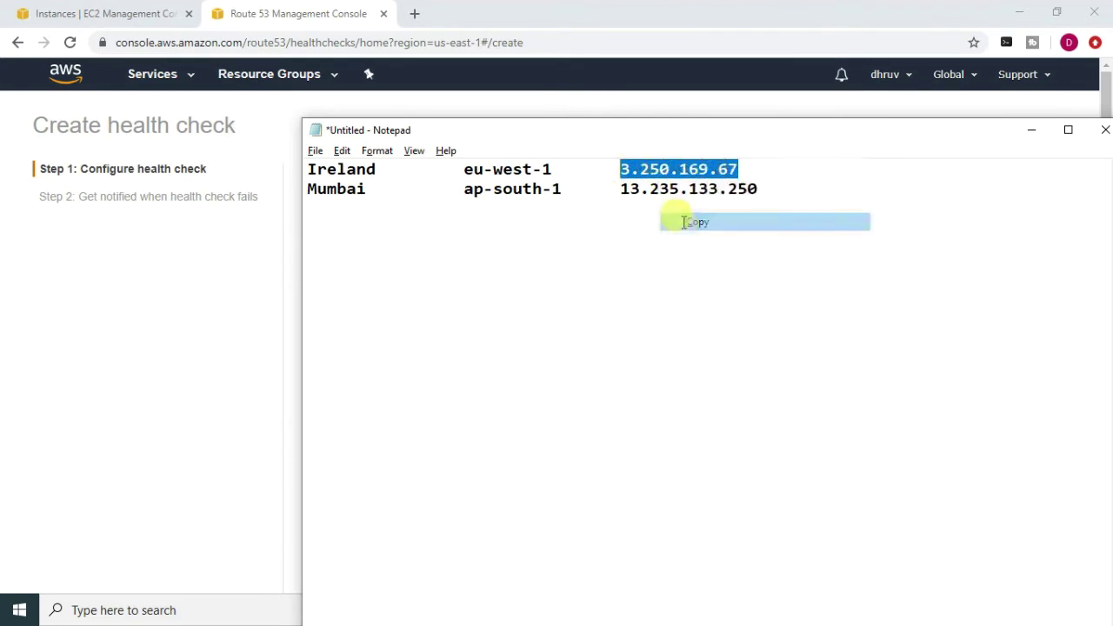
pyautogui.click(1031, 131)
# Step: Name the health check Ireland-HC and set its endpoint IP address to 3.250.169.67
pyautogui.click(570, 260)
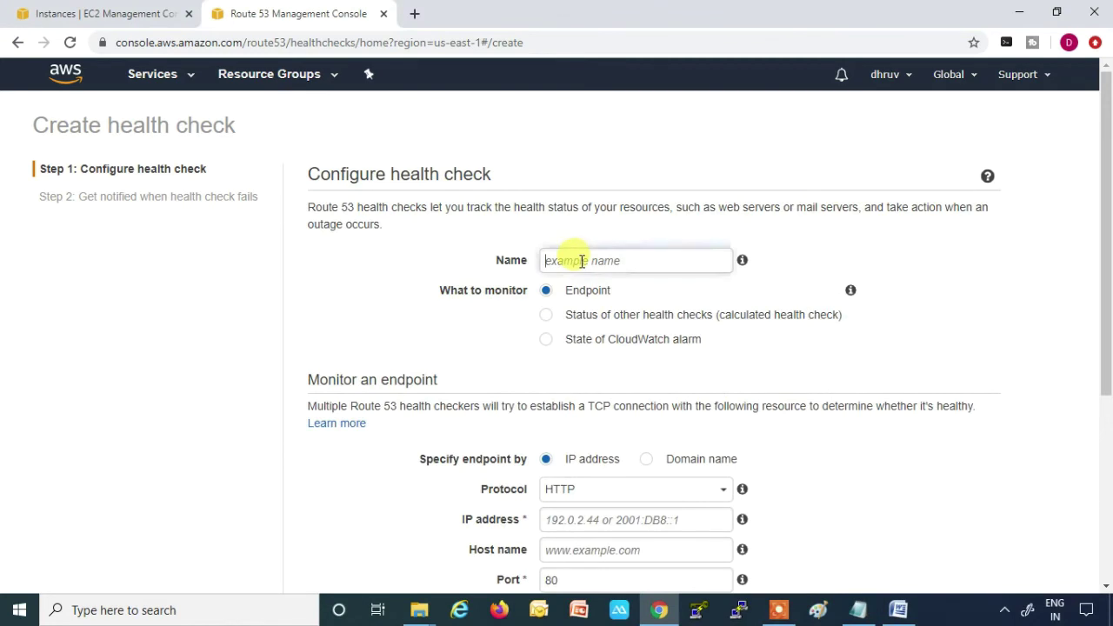
pyautogui.write('Ireland-HC')
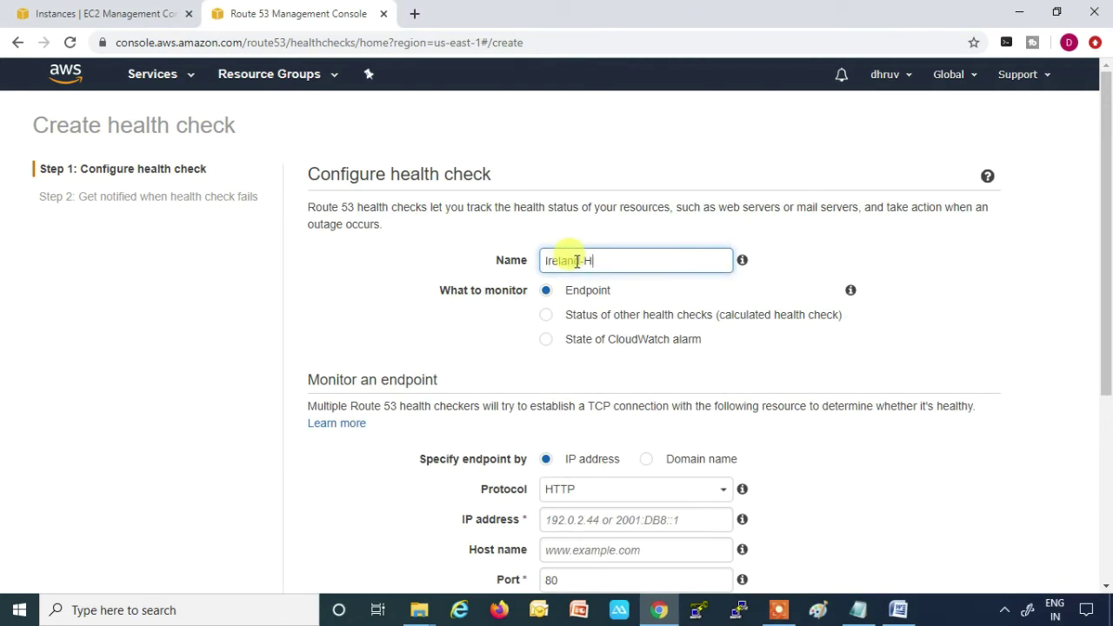
pyautogui.click(551, 519)
pyautogui.hotkey('ctrl', 'v')
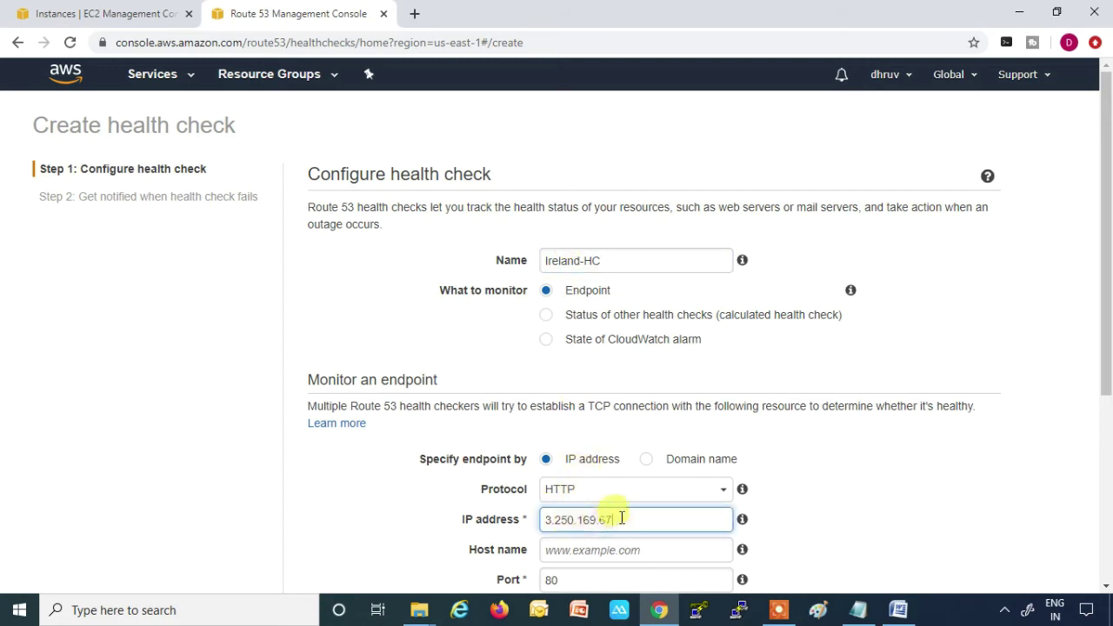
pyautogui.scroll(-3, 603, 516)
pyautogui.scroll(-1, 905, 548)
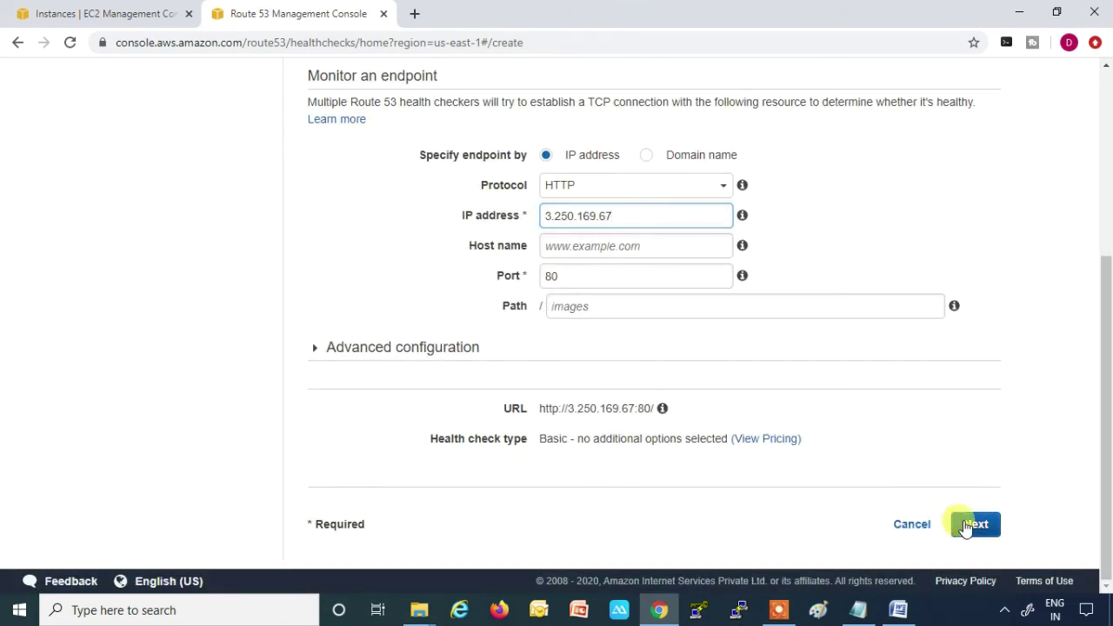
# Step: Create the Ireland-HC health check with the alarm option set to No and refresh the health check list
pyautogui.click(962, 525)
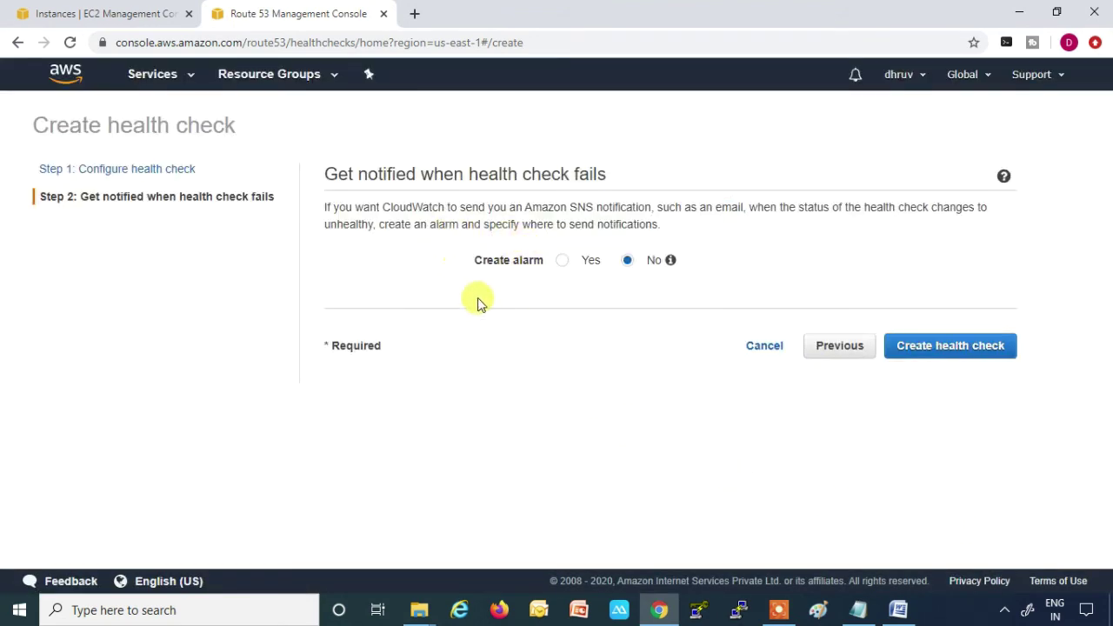
pyautogui.click(566, 266)
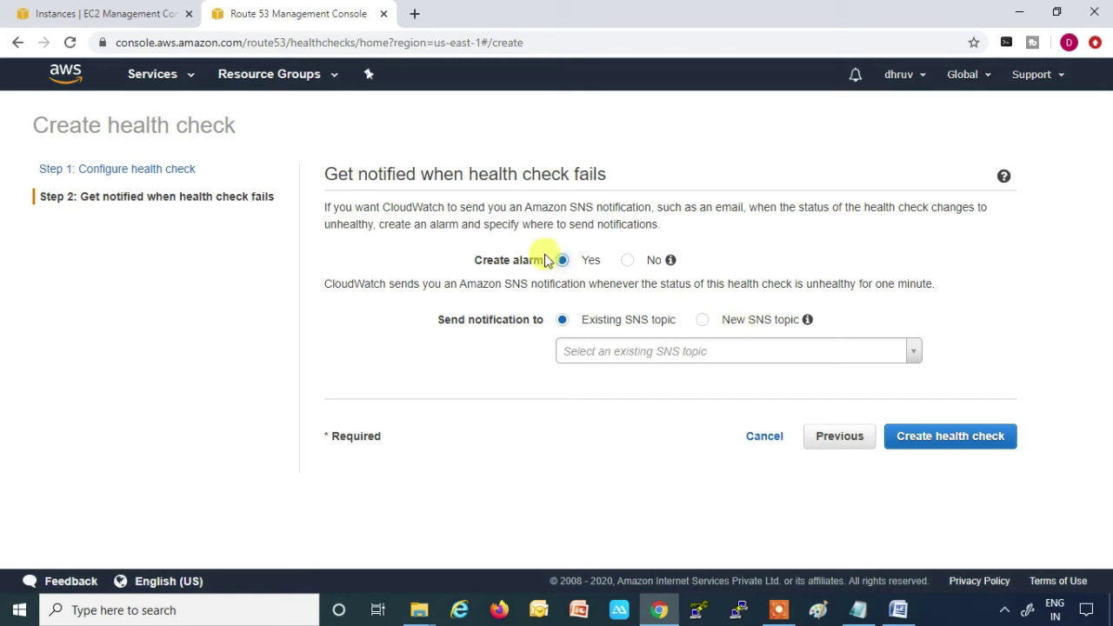
pyautogui.click(634, 266)
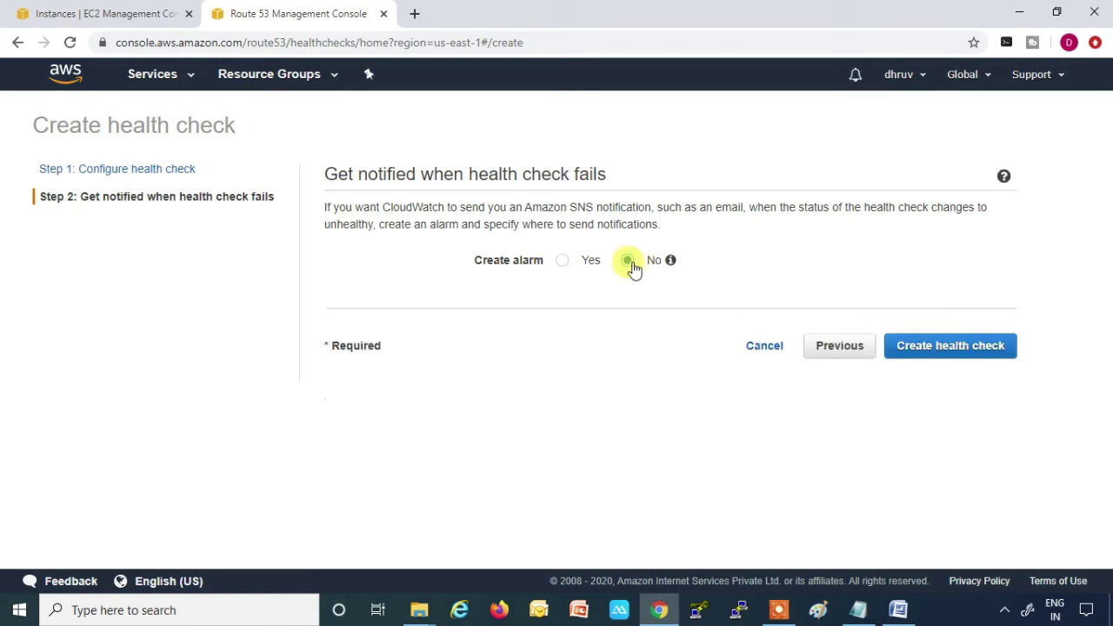
pyautogui.click(947, 346)
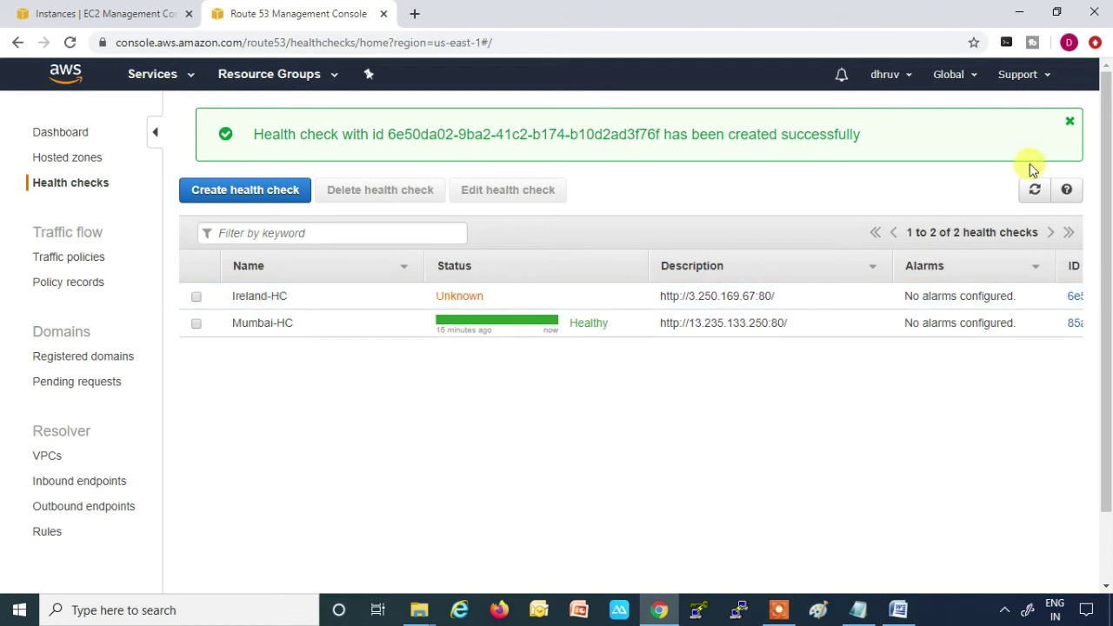
pyautogui.click(1035, 193)
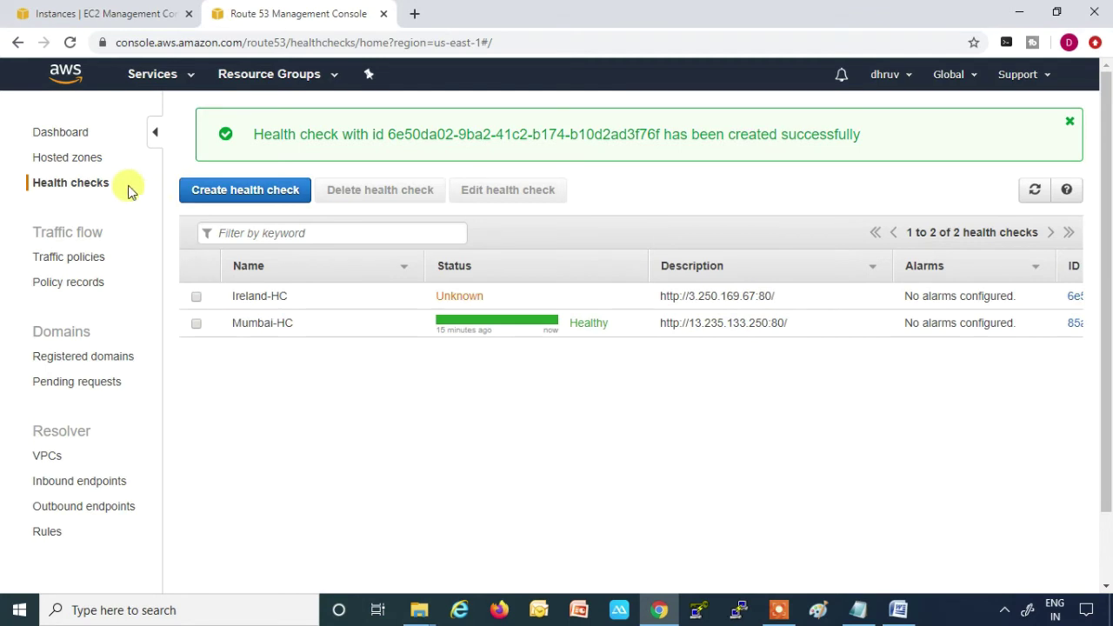
# Step: Open the hosted zone technical-safar.club and start a new record set in it
pyautogui.click(67, 166)
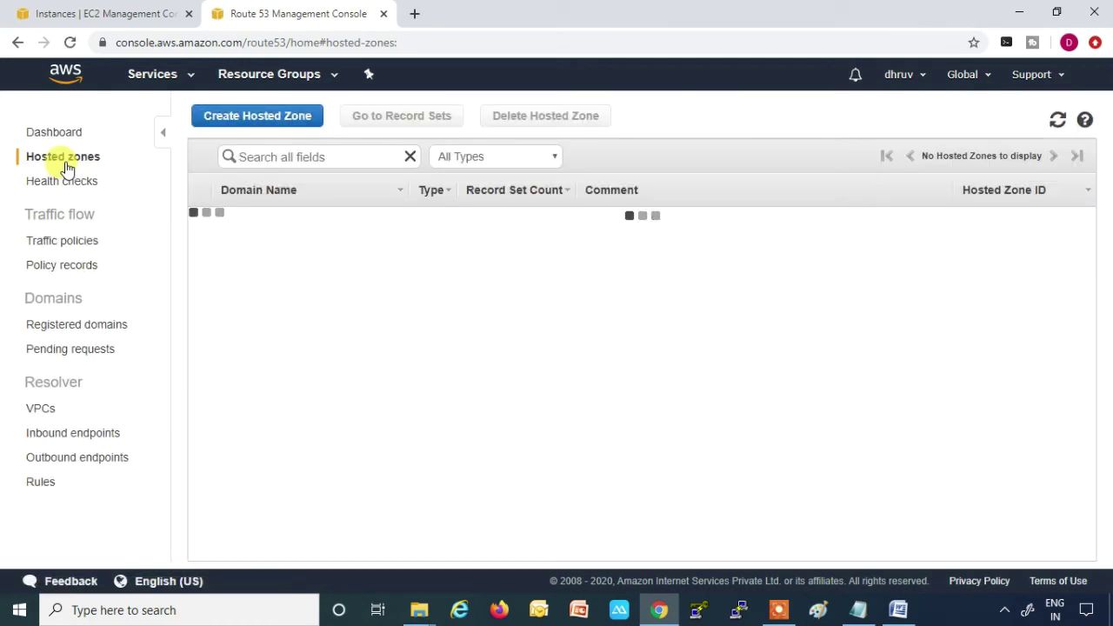
pyautogui.click(271, 222)
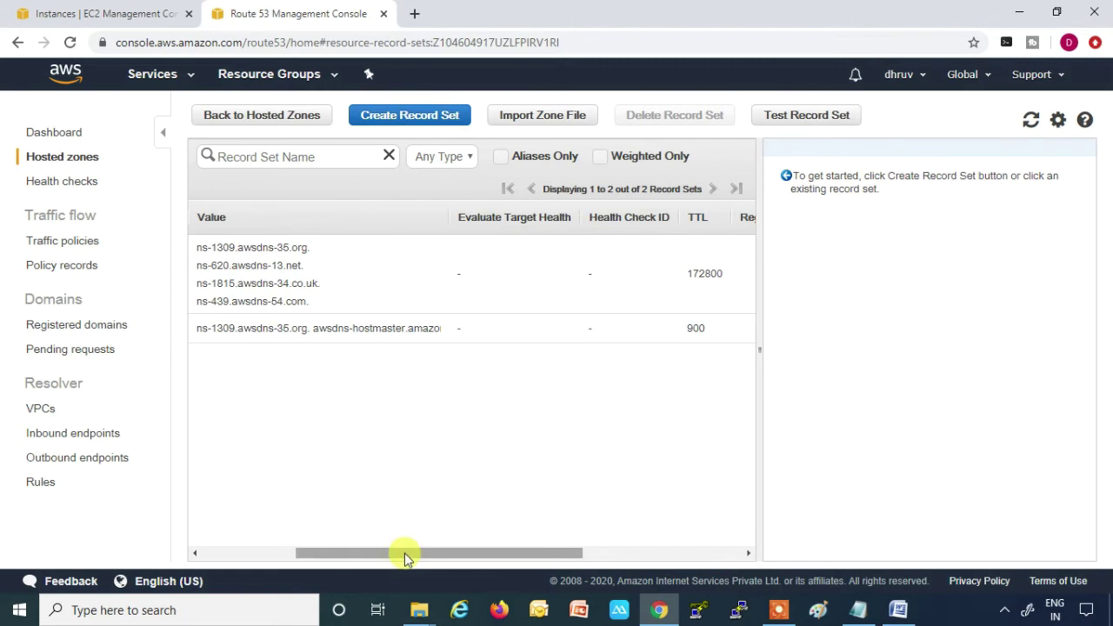
pyautogui.moveTo(404, 553); pyautogui.dragTo(280, 542)
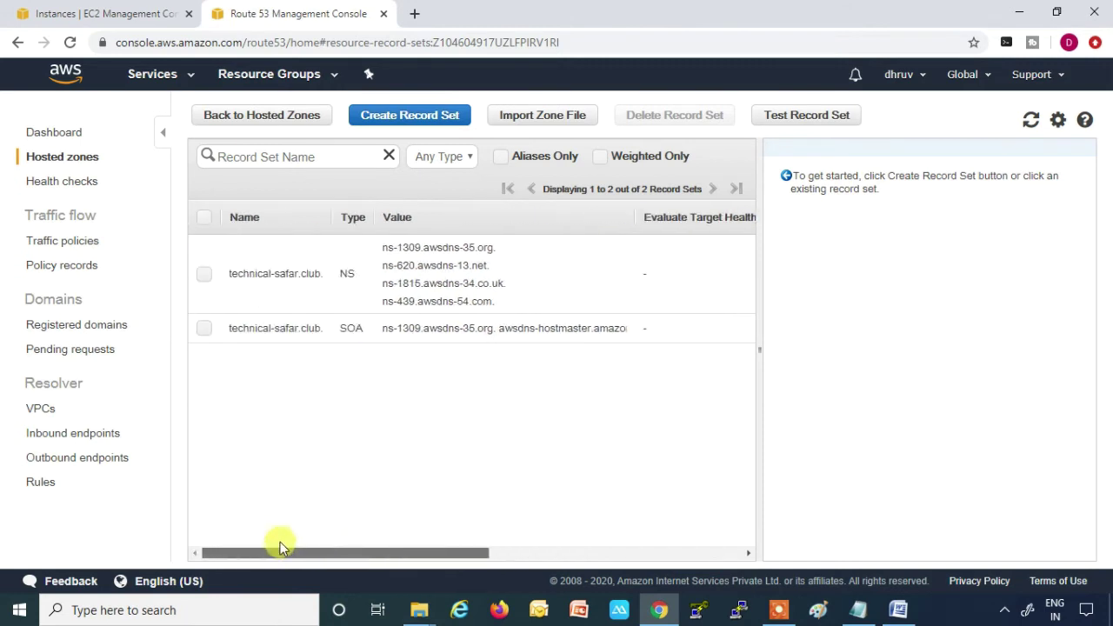
pyautogui.click(405, 122)
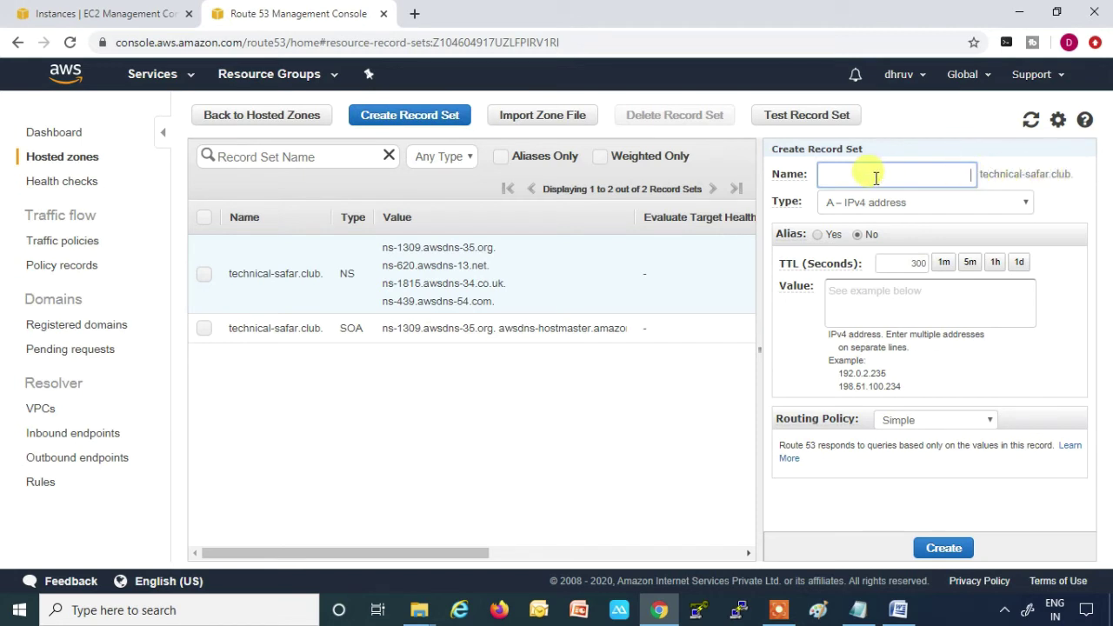
# Step: Leave the record name blank, set its type to A – IPv4 address and its TTL to 30 seconds
pyautogui.moveTo(781, 205)
pyautogui.write('A')
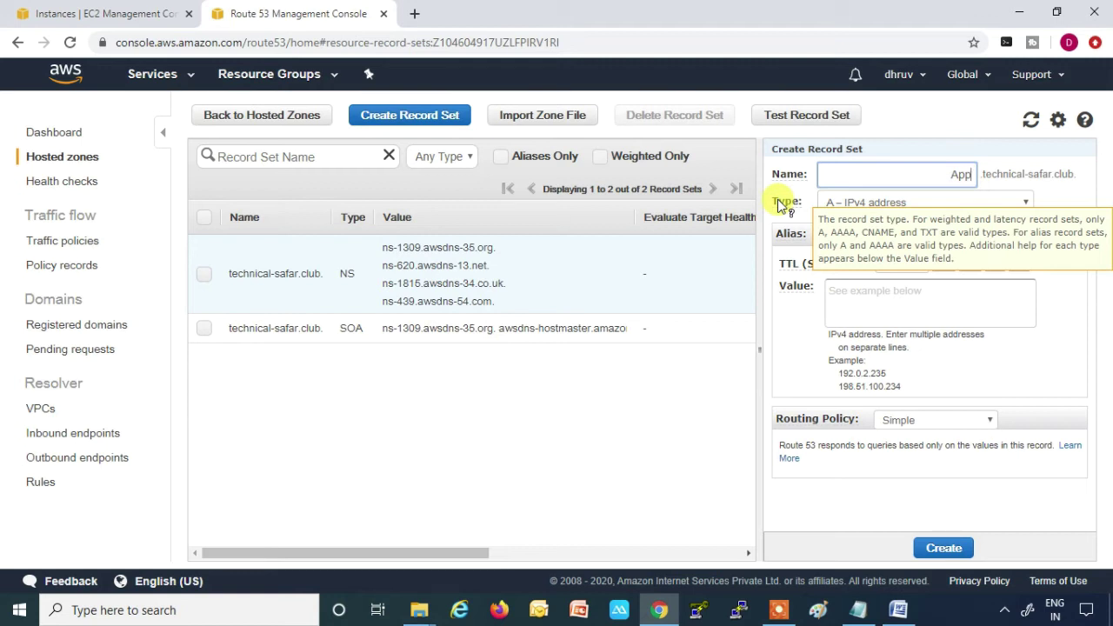
pyautogui.press('BackSpace')
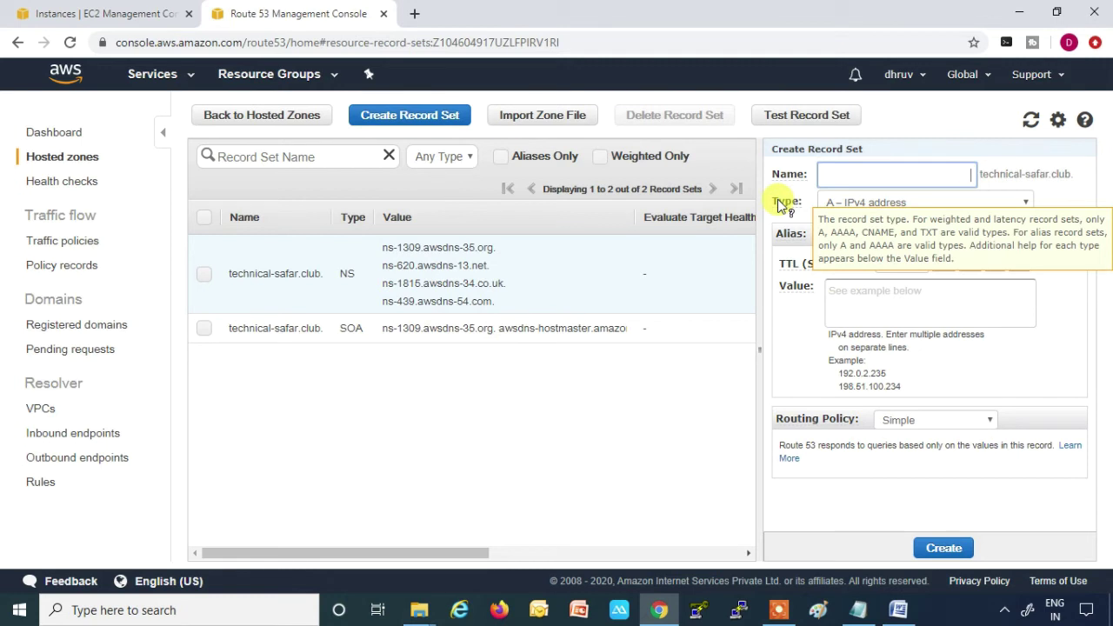
pyautogui.click(840, 209)
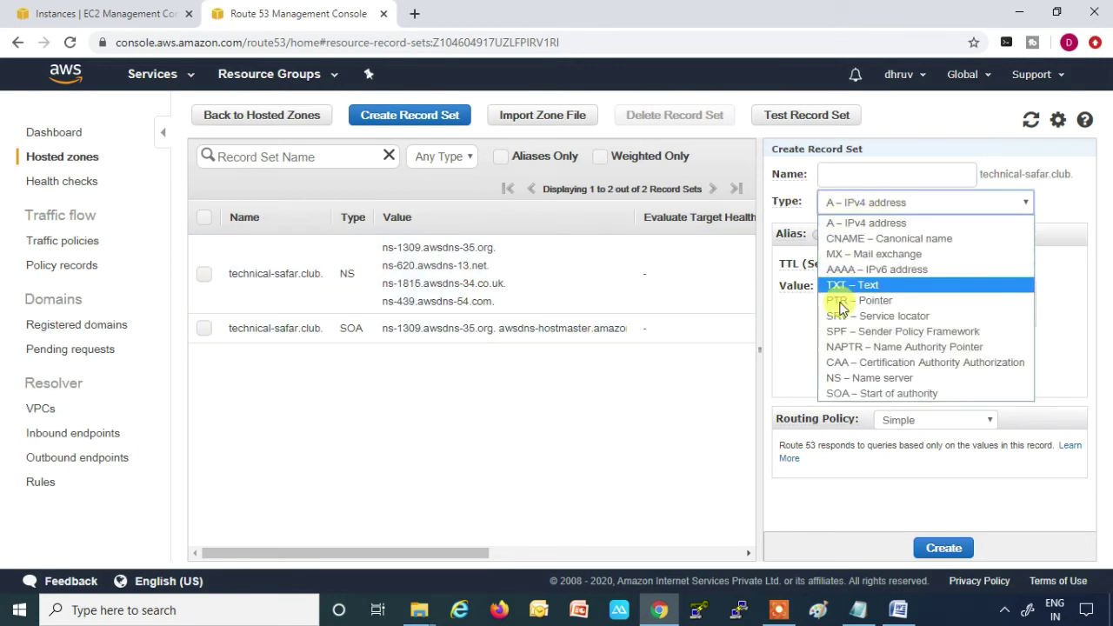
pyautogui.click(852, 222)
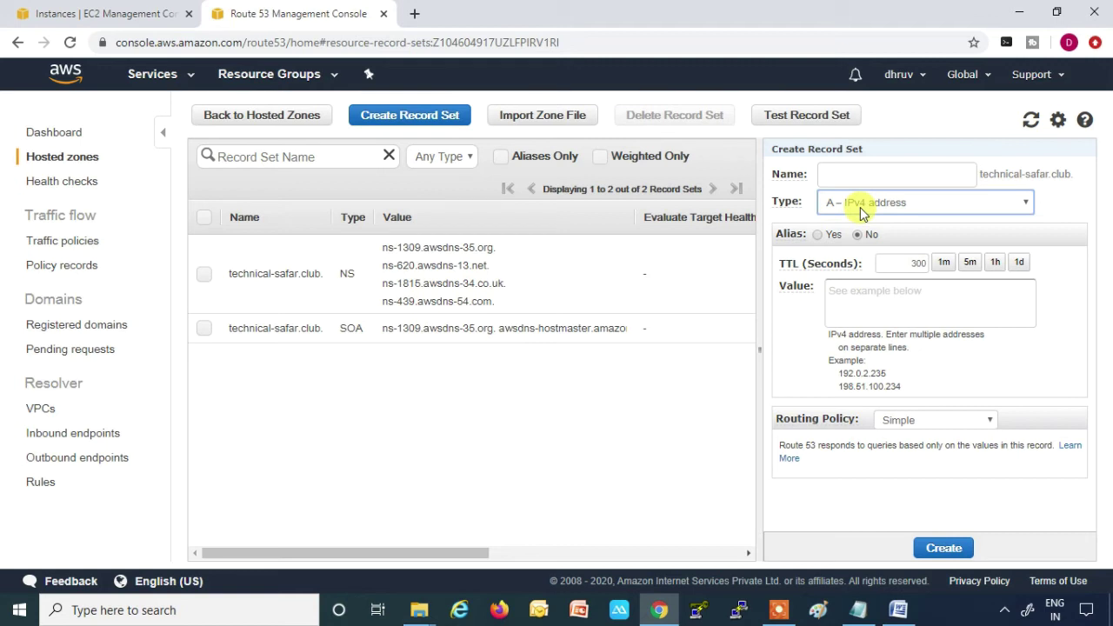
pyautogui.doubleClick(917, 262)
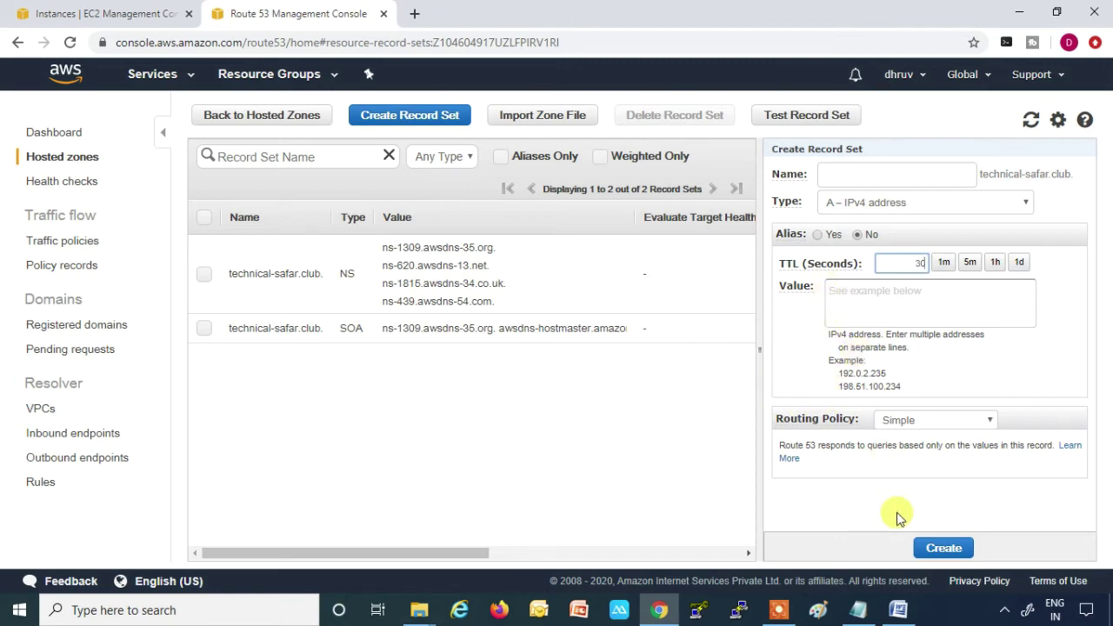
# Step: Copy the Ireland IP address 3.250.169.67 from the Notepad notes into the record set's value
pyautogui.click(858, 610)
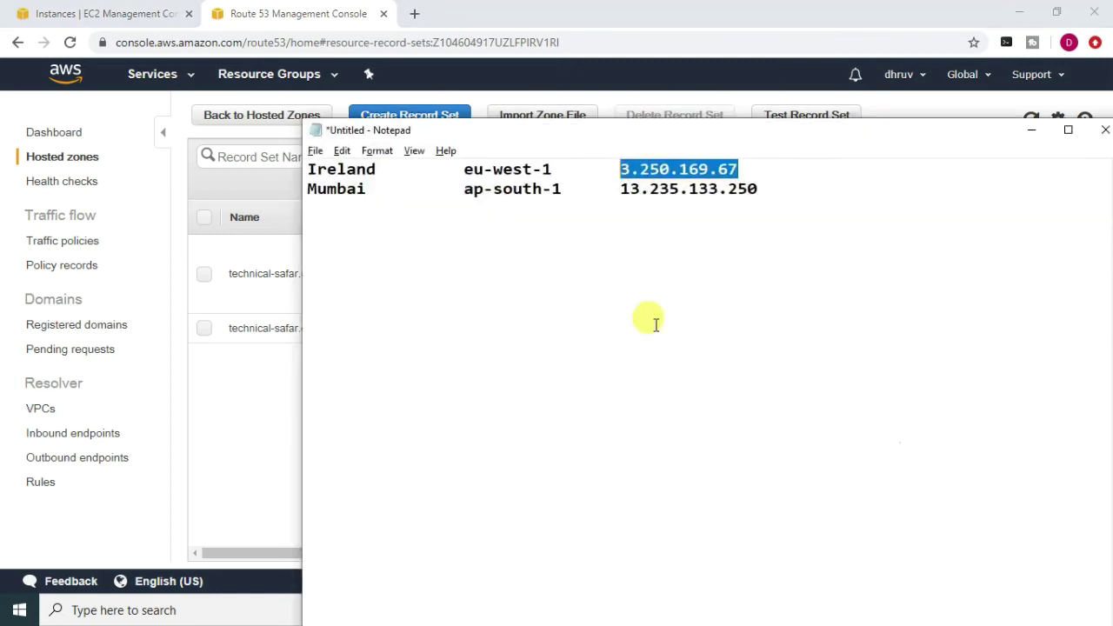
pyautogui.rightClick(654, 166)
pyautogui.click(686, 218)
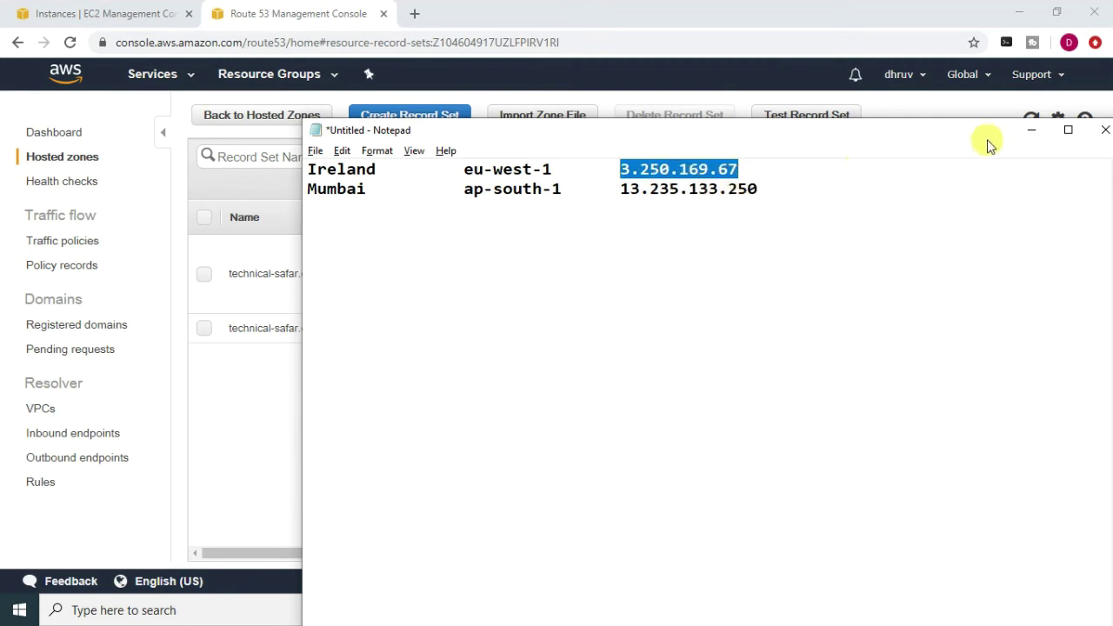
pyautogui.click(1031, 130)
pyautogui.click(890, 300)
pyautogui.hotkey('ctrl', 'v')
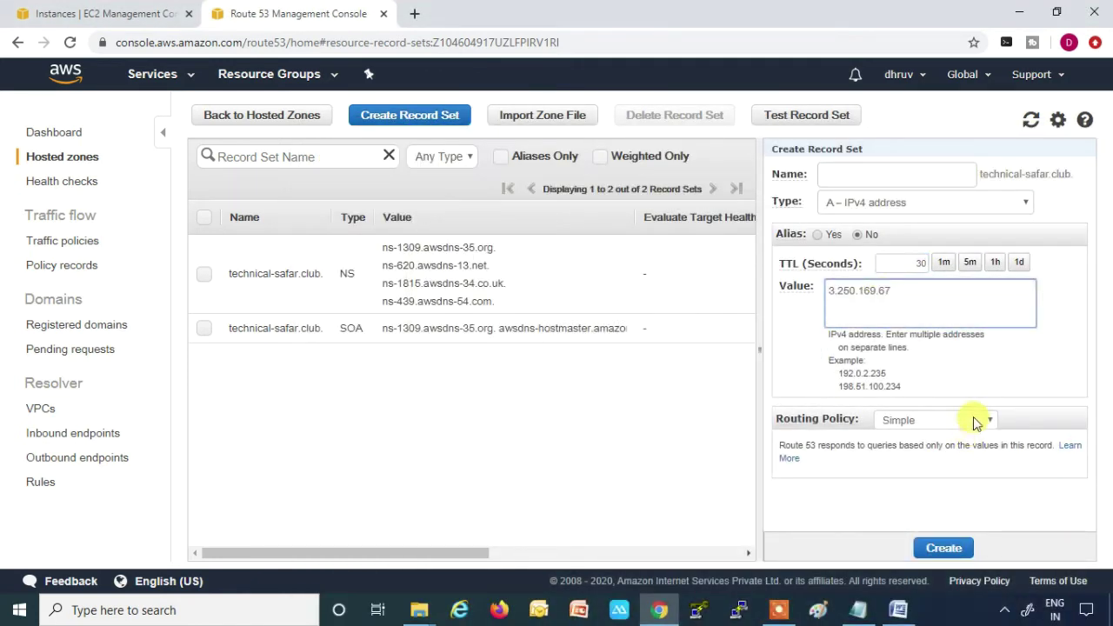
# Step: Set the record's routing policy to Multivalue Answer with the set ID Ireland
pyautogui.click(976, 423)
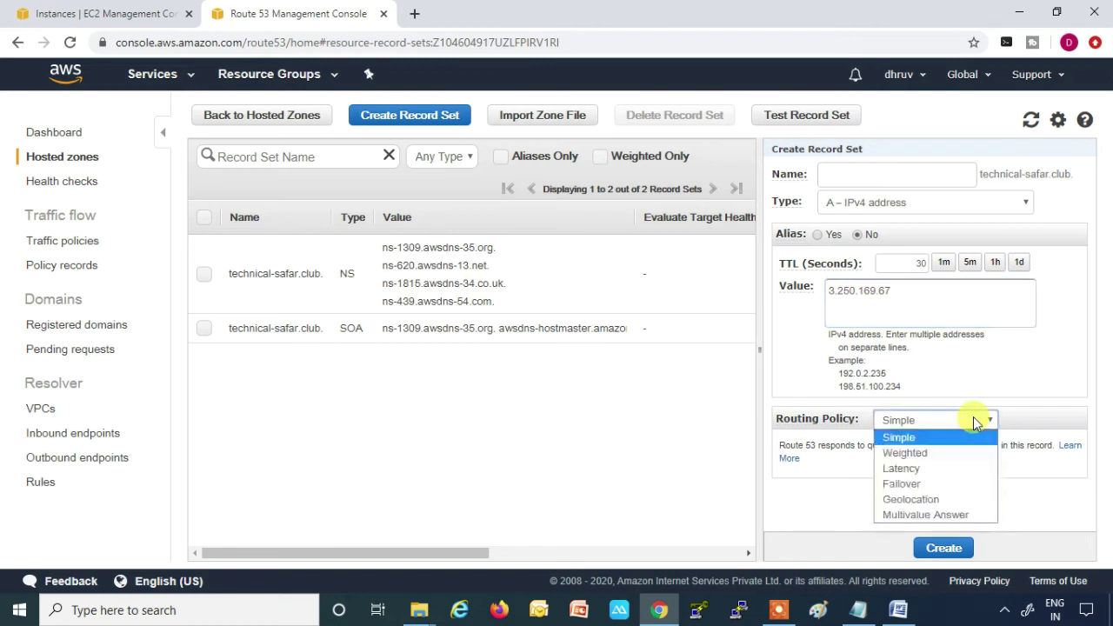
pyautogui.click(947, 517)
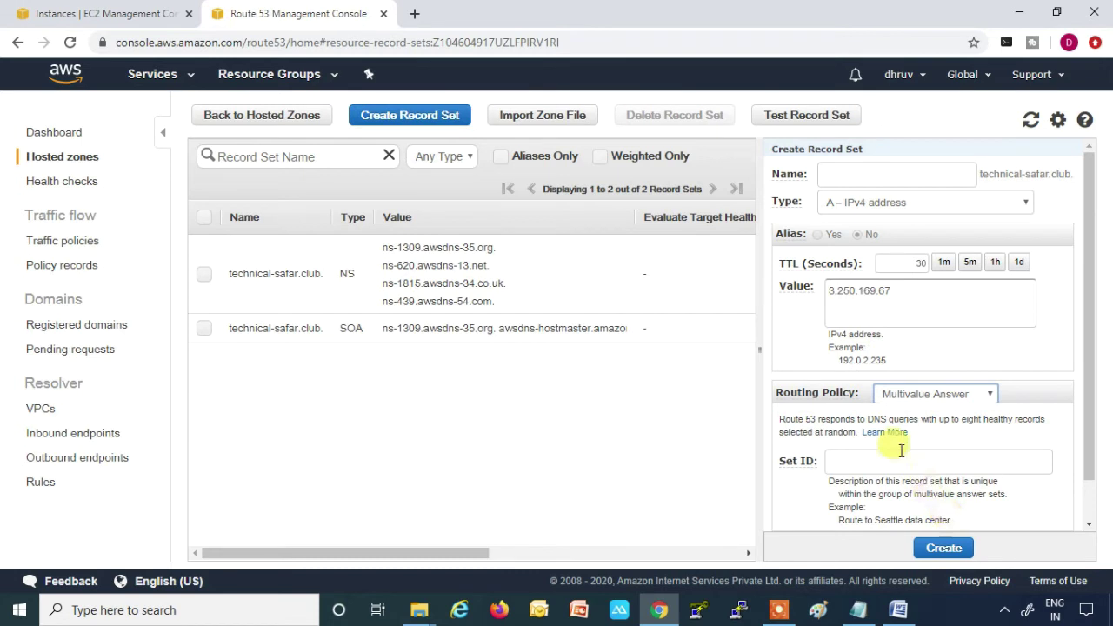
pyautogui.scroll(-1, 904, 374)
pyautogui.click(877, 415)
pyautogui.write('Ireland')
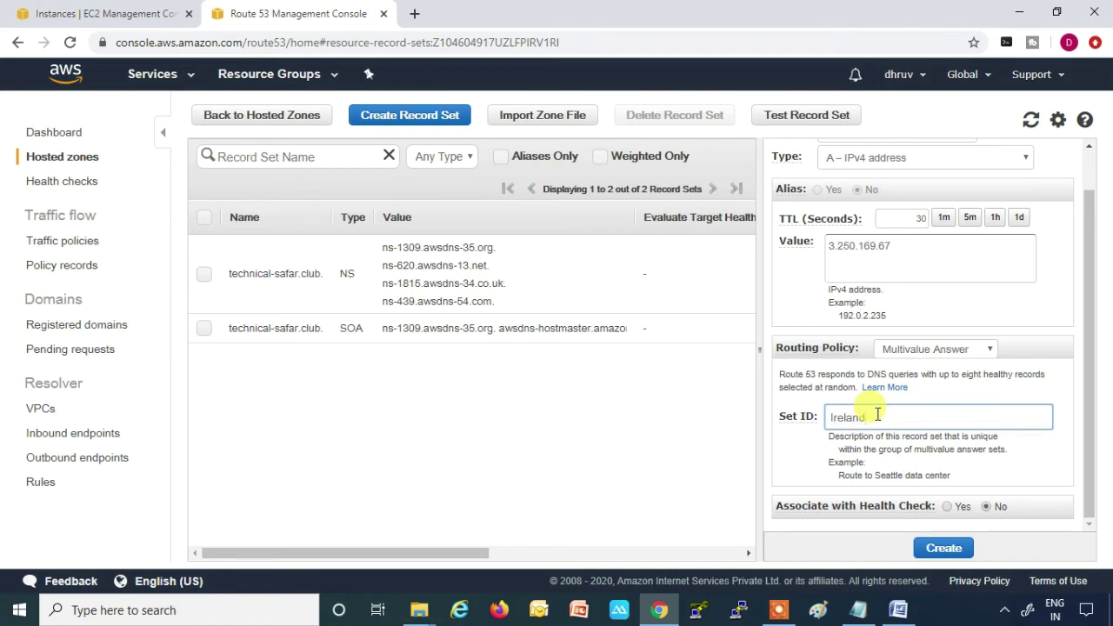
# Step: Associate the record with the Ireland-HC health check, create it, and check its health check ID and TTL in the record list
pyautogui.click(949, 507)
pyautogui.scroll(-1, 956, 487)
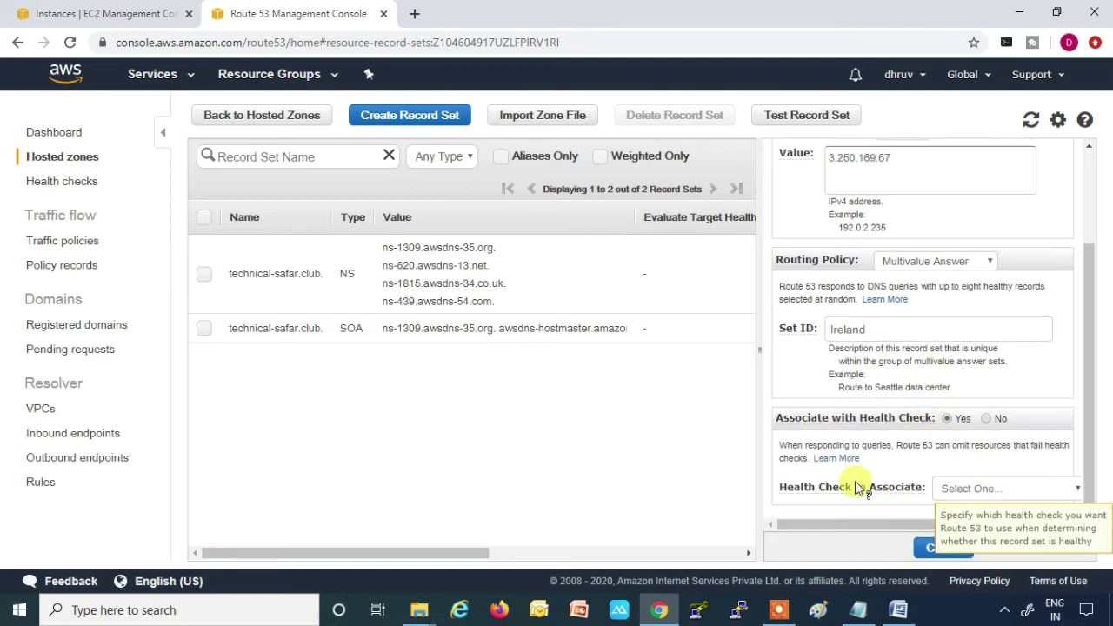
pyautogui.click(975, 490)
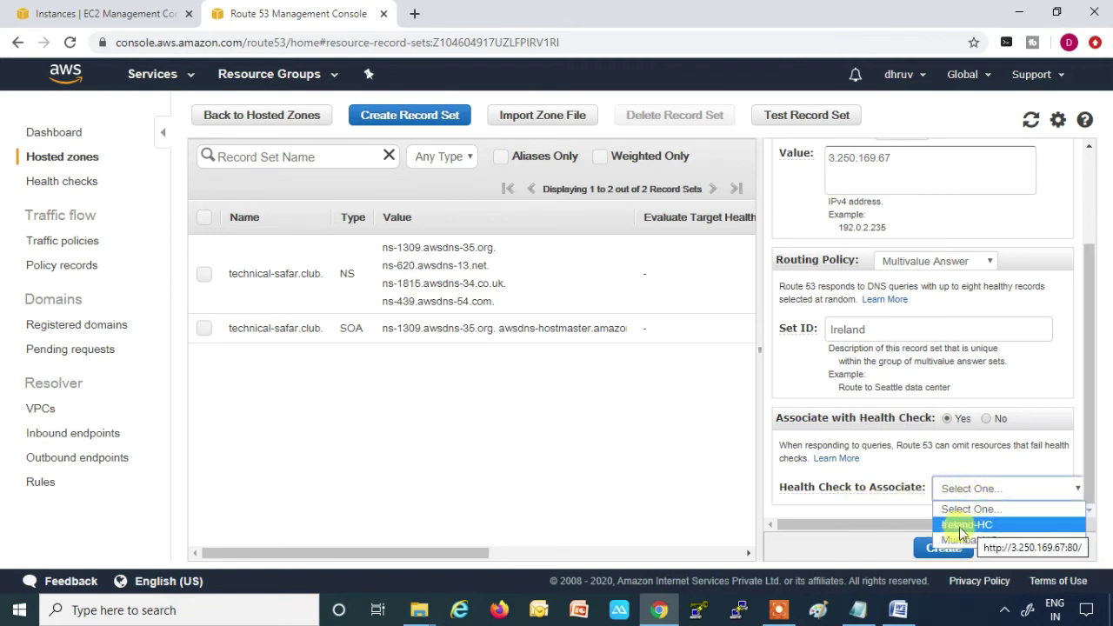
pyautogui.click(960, 526)
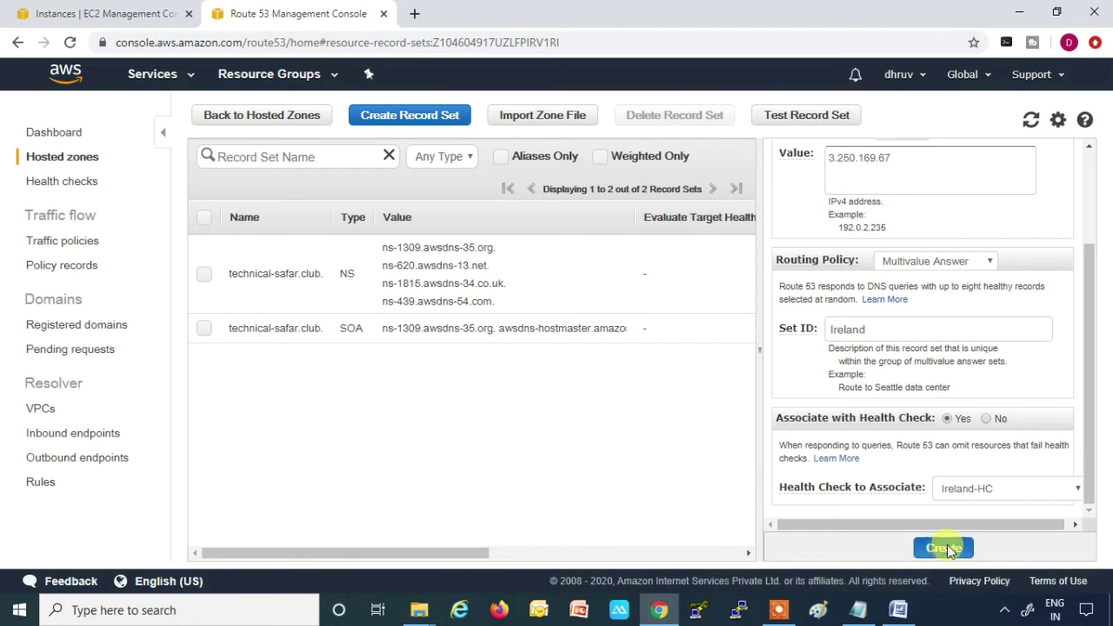
pyautogui.click(946, 548)
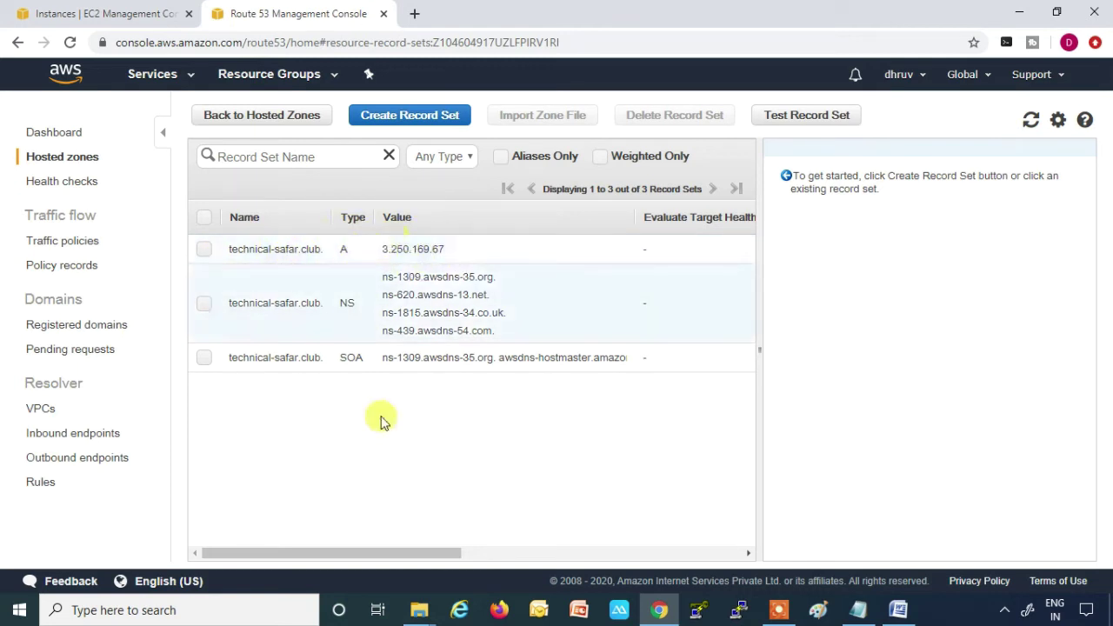
pyautogui.moveTo(398, 553); pyautogui.dragTo(567, 553)
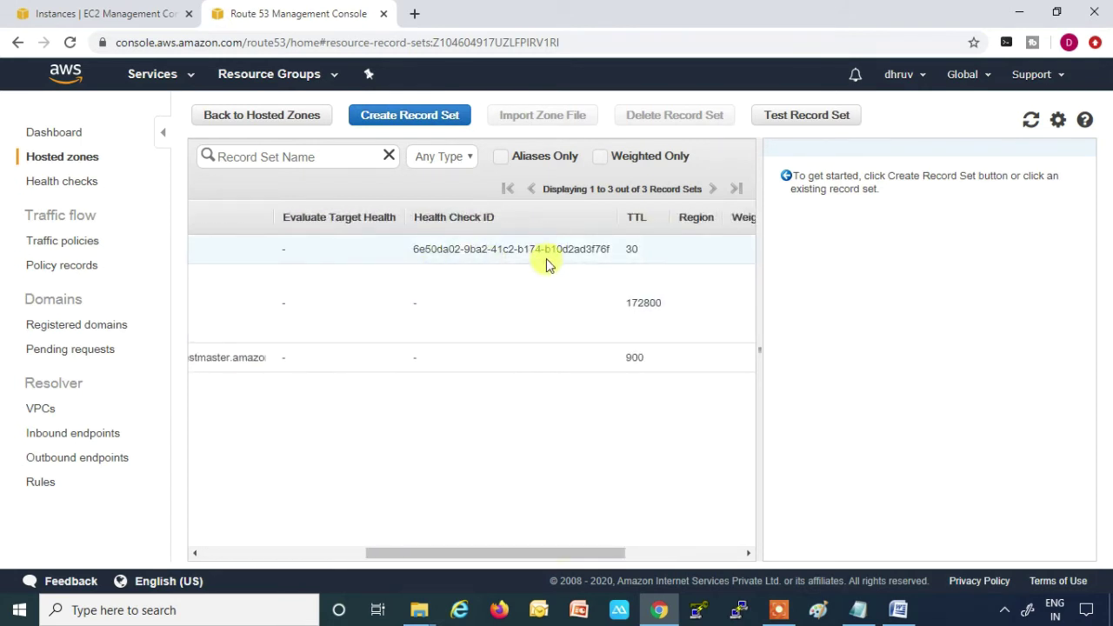
# Step: Start a second A – IPv4 address record set for technical-safar.club with a blank name and a TTL of 30 seconds
pyautogui.moveTo(539, 552); pyautogui.dragTo(705, 551)
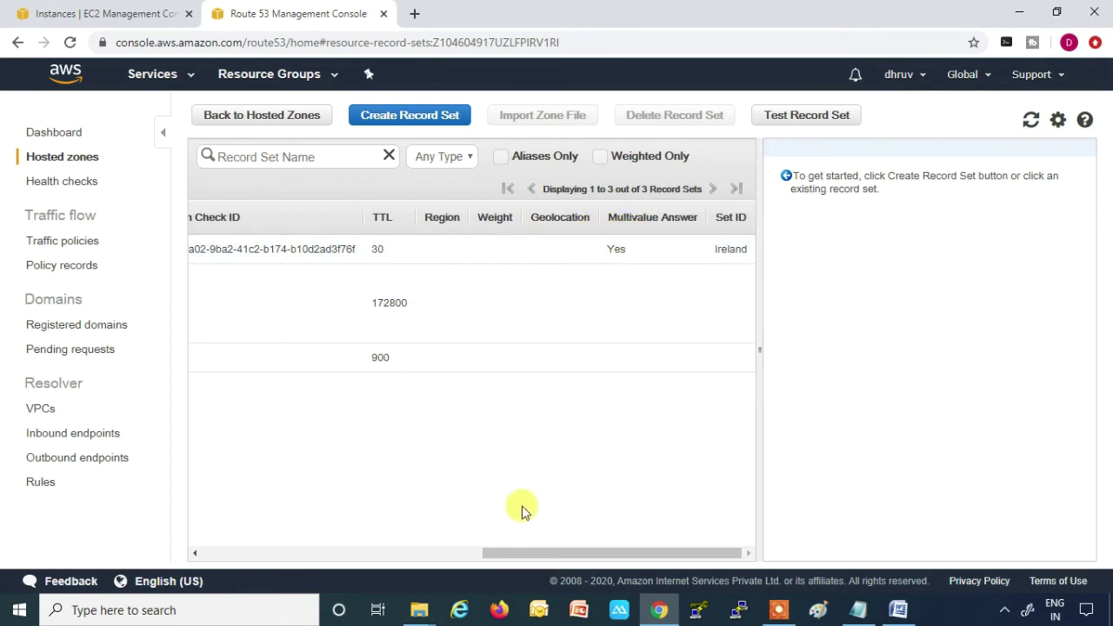
pyautogui.moveTo(542, 551); pyautogui.dragTo(199, 551)
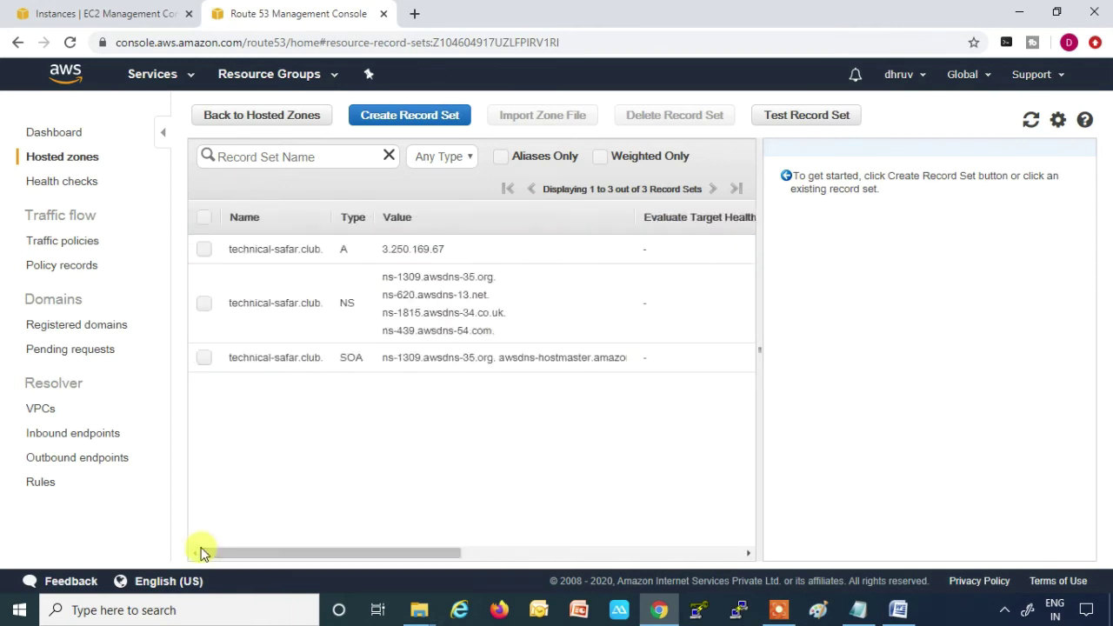
pyautogui.click(389, 121)
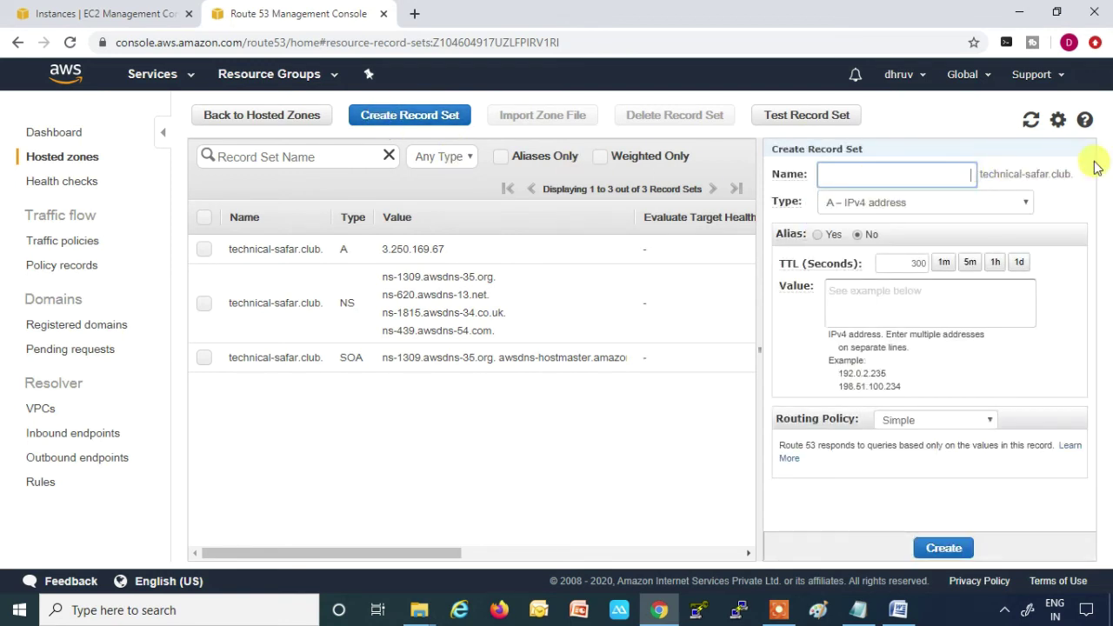
pyautogui.doubleClick(918, 262)
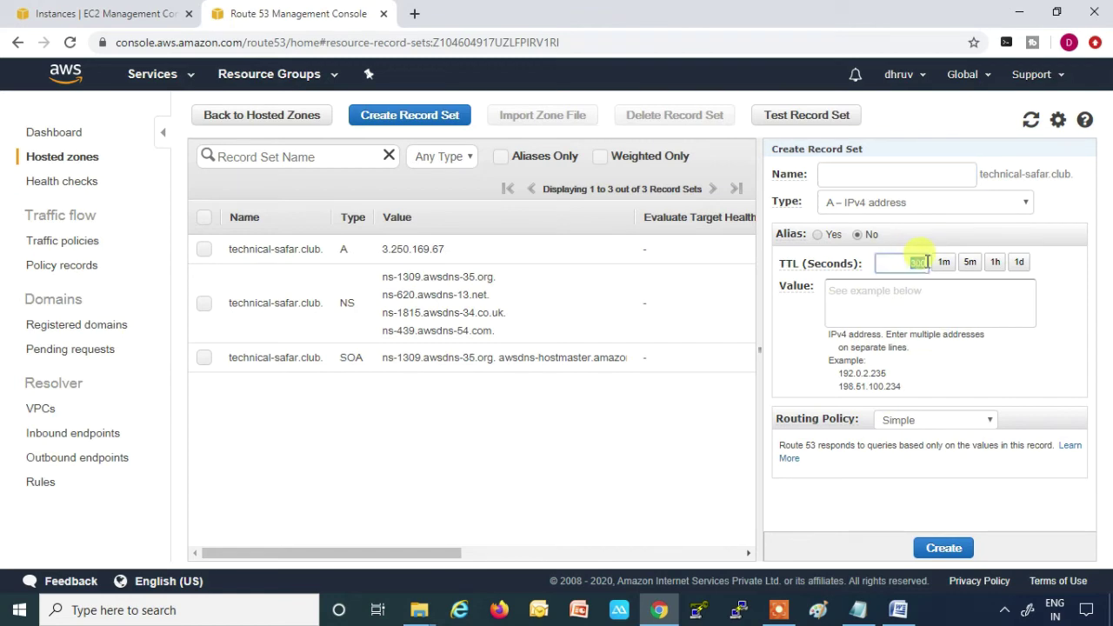
pyautogui.press('BackSpace')
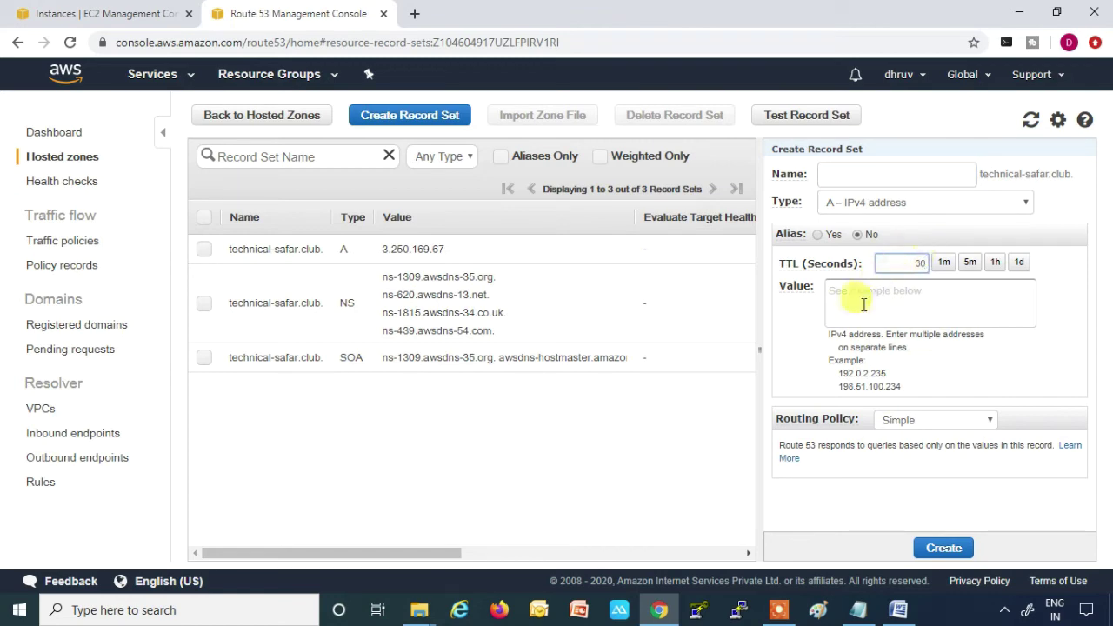
# Step: Copy the Mumbai IP address 13.235.133.250 from the Notepad notes into the new record set's value
pyautogui.click(857, 610)
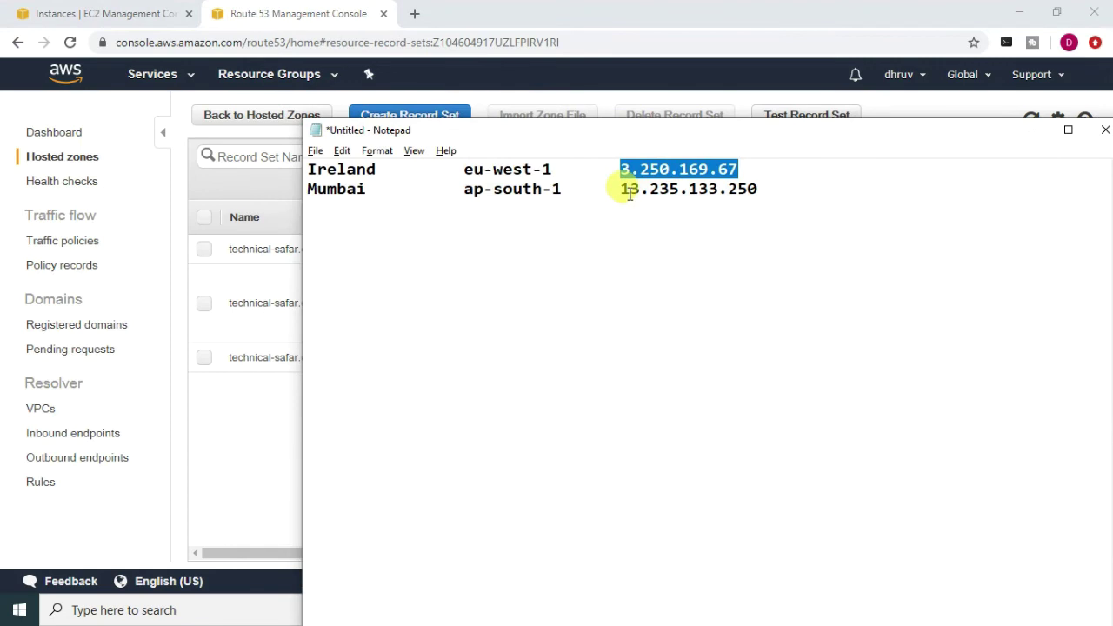
pyautogui.moveTo(621, 189); pyautogui.dragTo(778, 189)
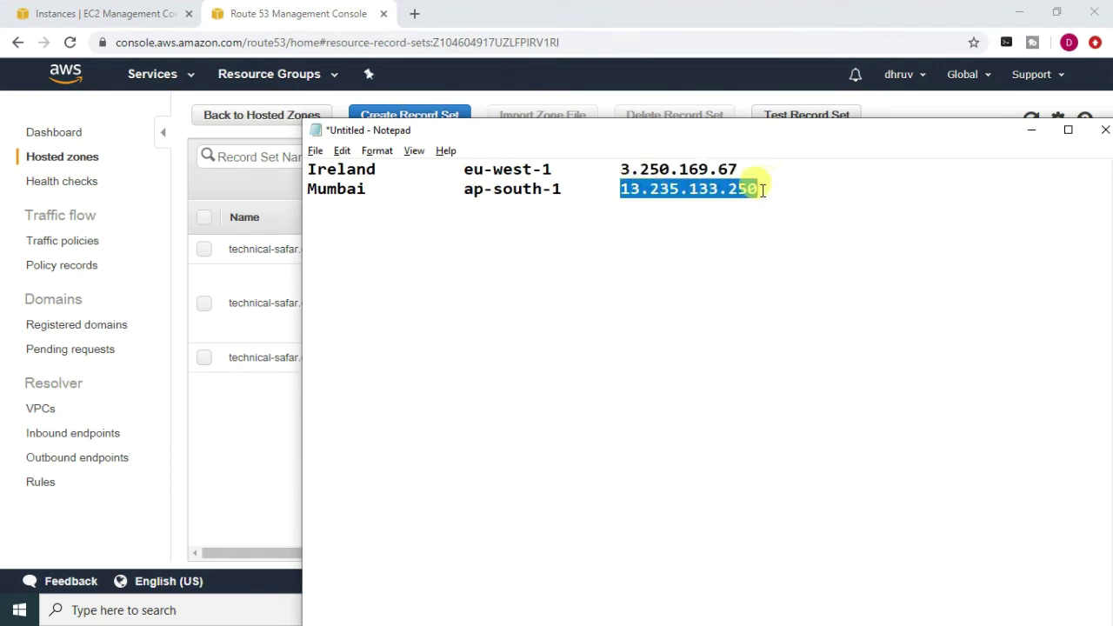
pyautogui.rightClick(700, 189)
pyautogui.click(751, 242)
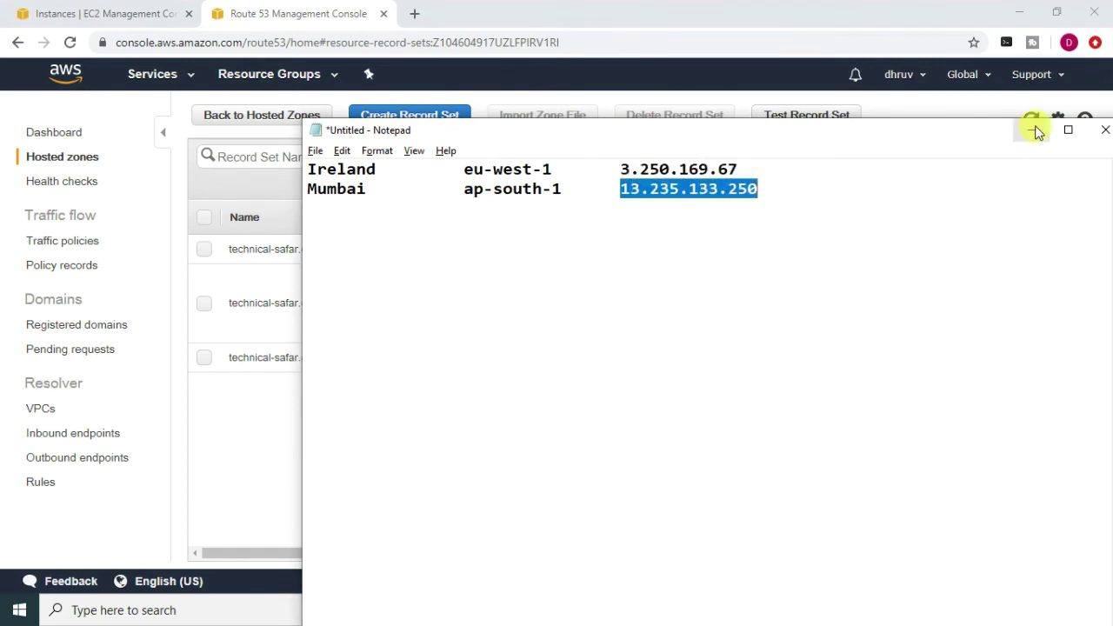
pyautogui.click(1032, 129)
pyautogui.click(840, 290)
pyautogui.hotkey('ctrl', 'v')
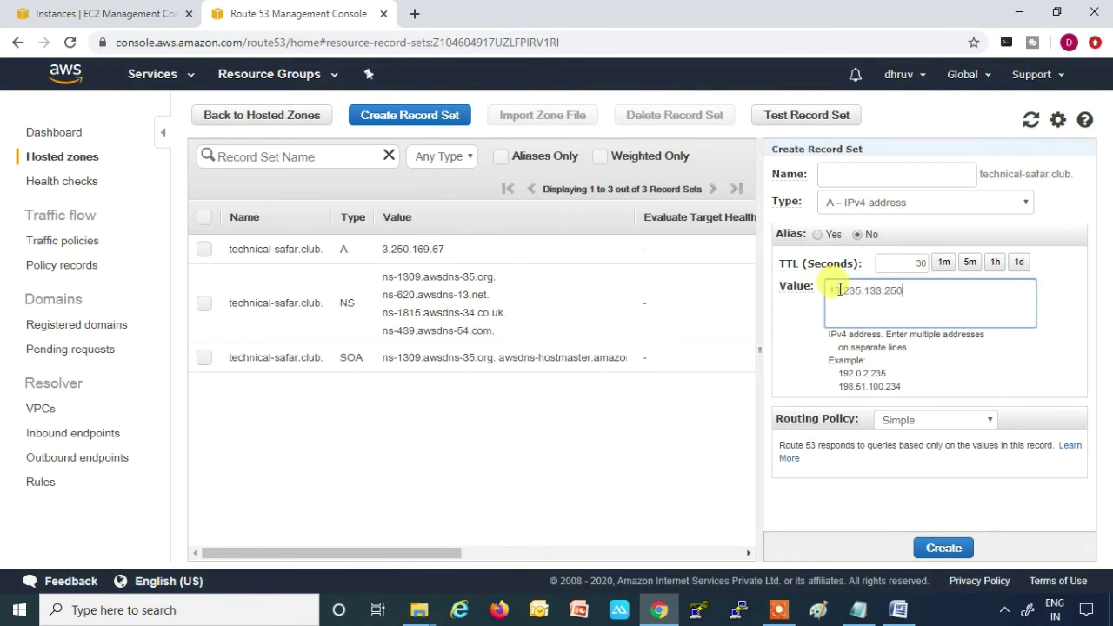
# Step: Set the new record's routing policy to Multivalue Answer with the set ID Mumbai
pyautogui.click(898, 421)
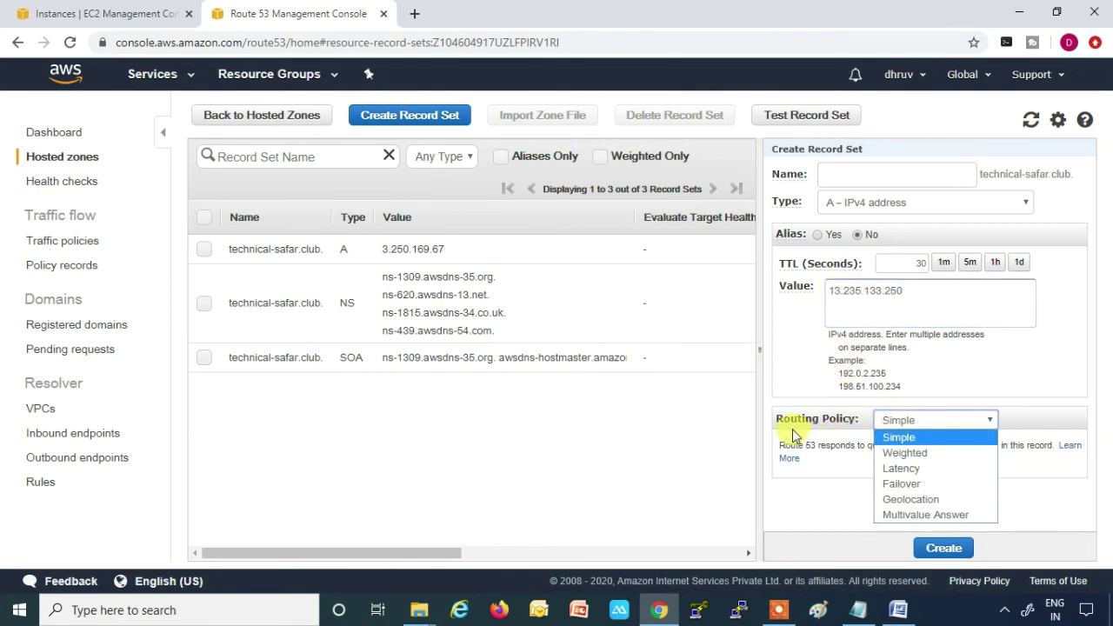
pyautogui.click(901, 520)
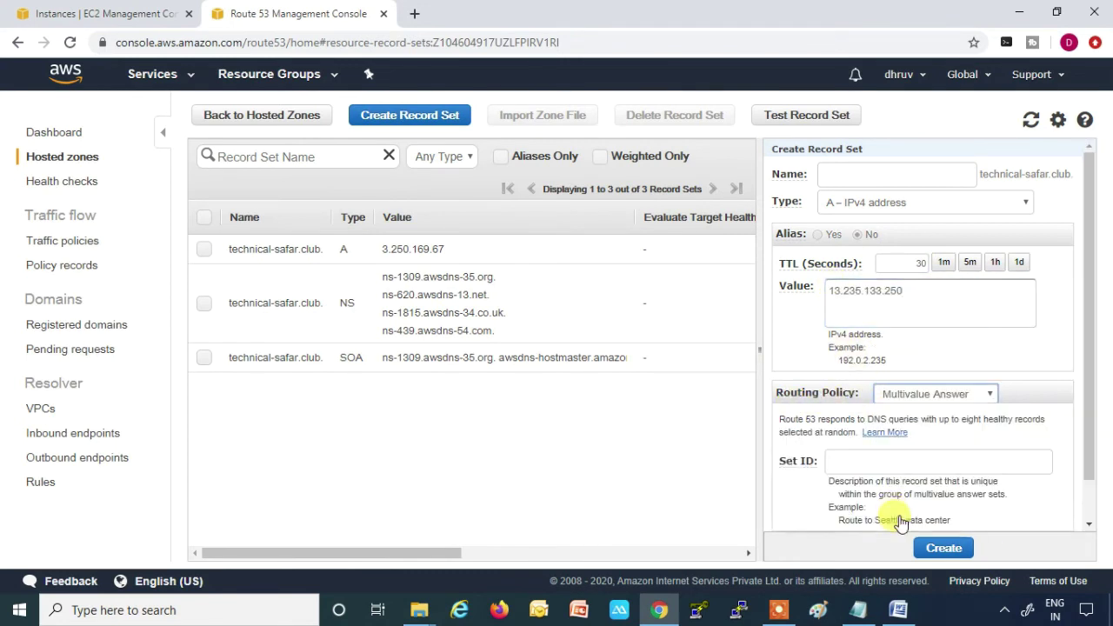
pyautogui.scroll(-1, 882, 374)
pyautogui.click(854, 417)
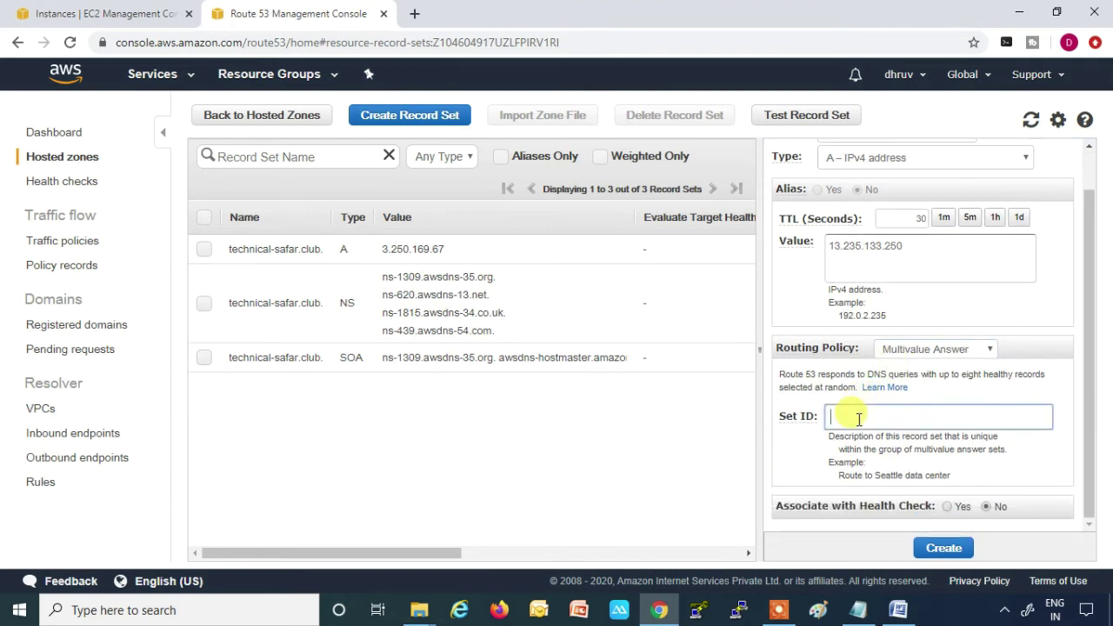
pyautogui.write('Mumbai')
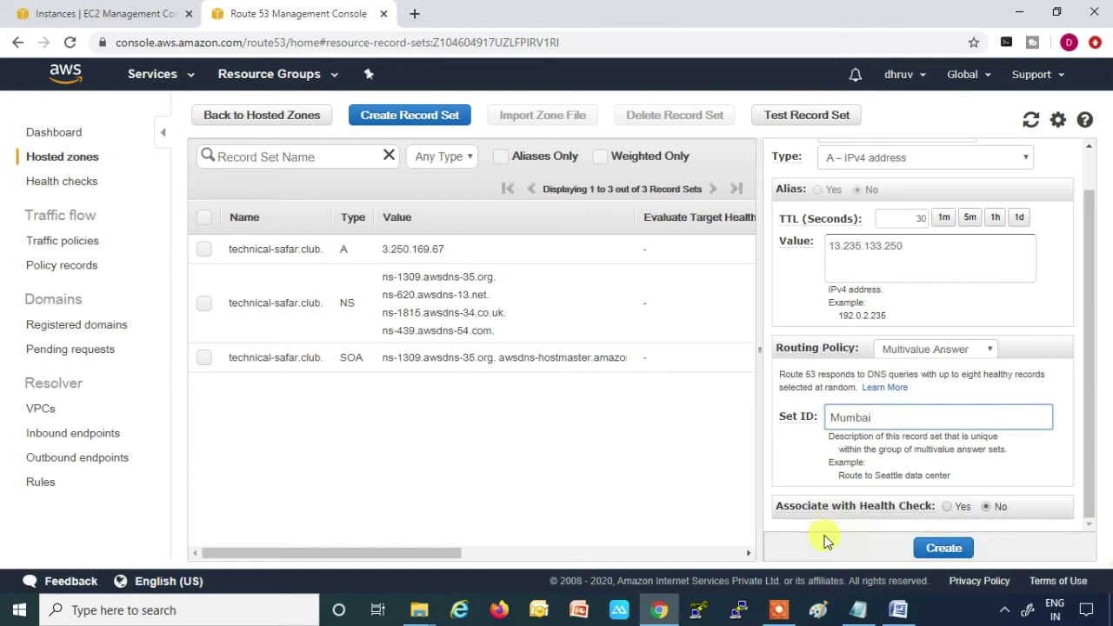
# Step: Create the Mumbai record with the Mumbai-HC health check associated, and review both A records' health check, multivalue and set ID columns
pyautogui.click(954, 507)
pyautogui.scroll(-1, 894, 342)
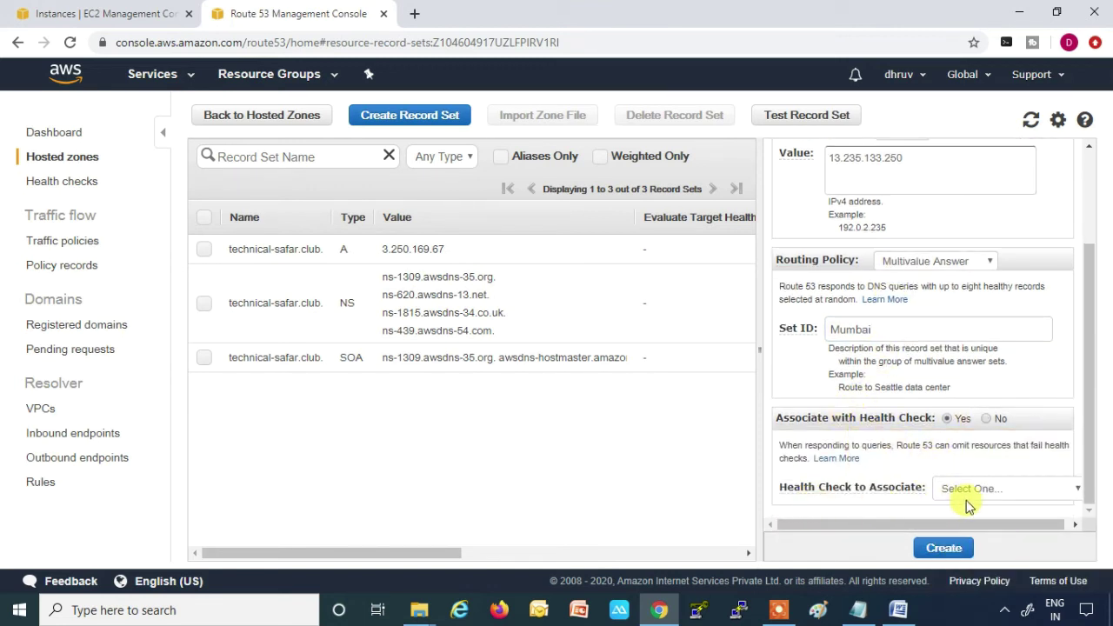
pyautogui.click(982, 498)
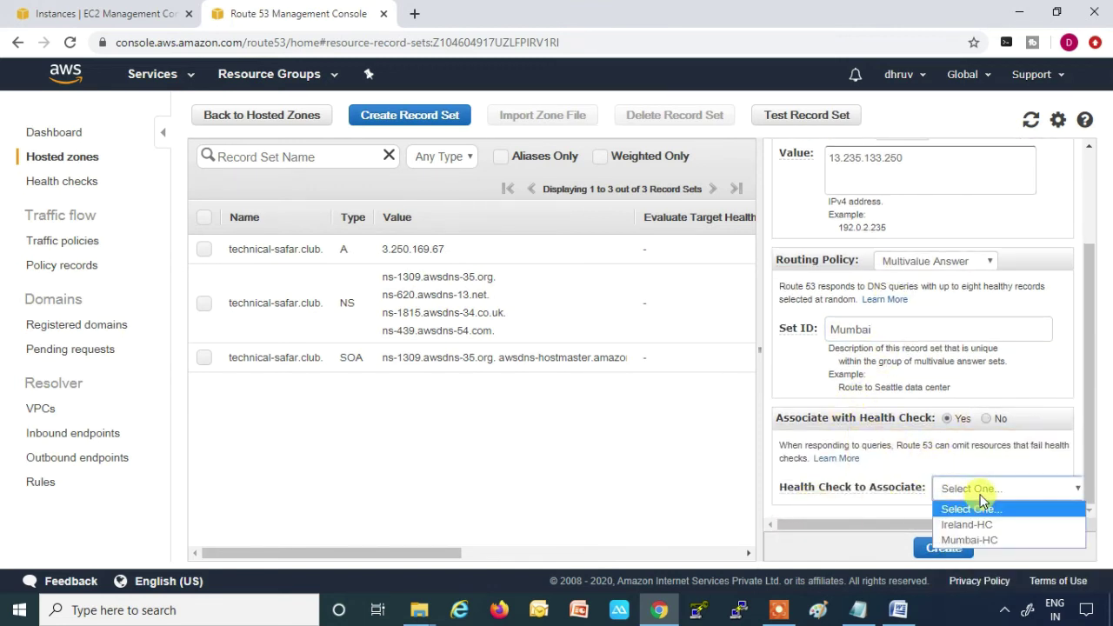
pyautogui.click(972, 541)
pyautogui.click(948, 552)
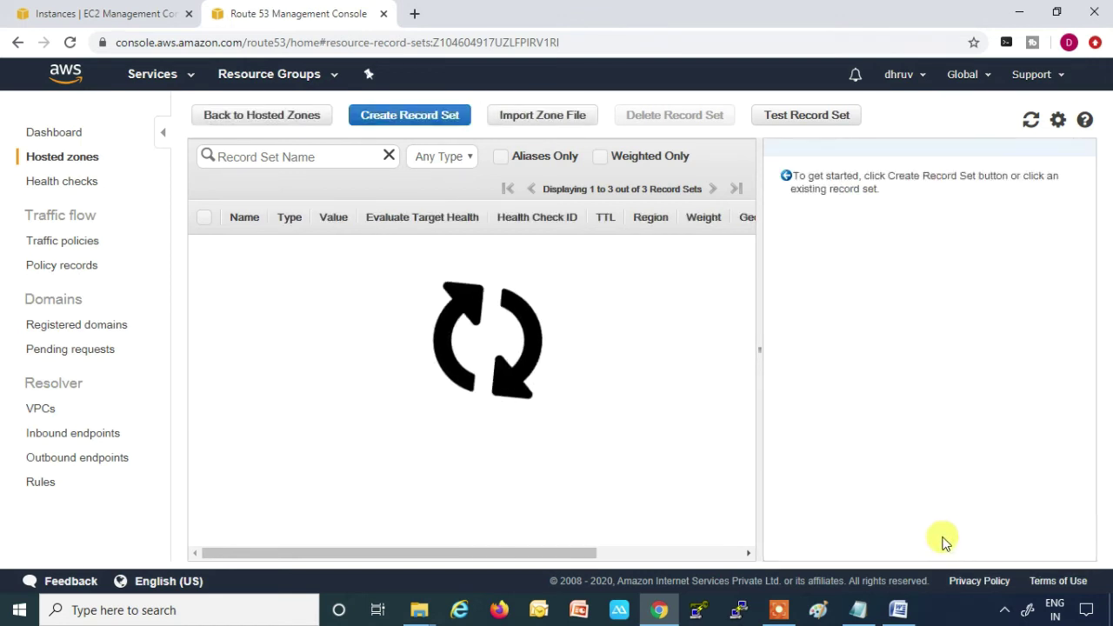
pyautogui.moveTo(429, 548); pyautogui.dragTo(555, 553)
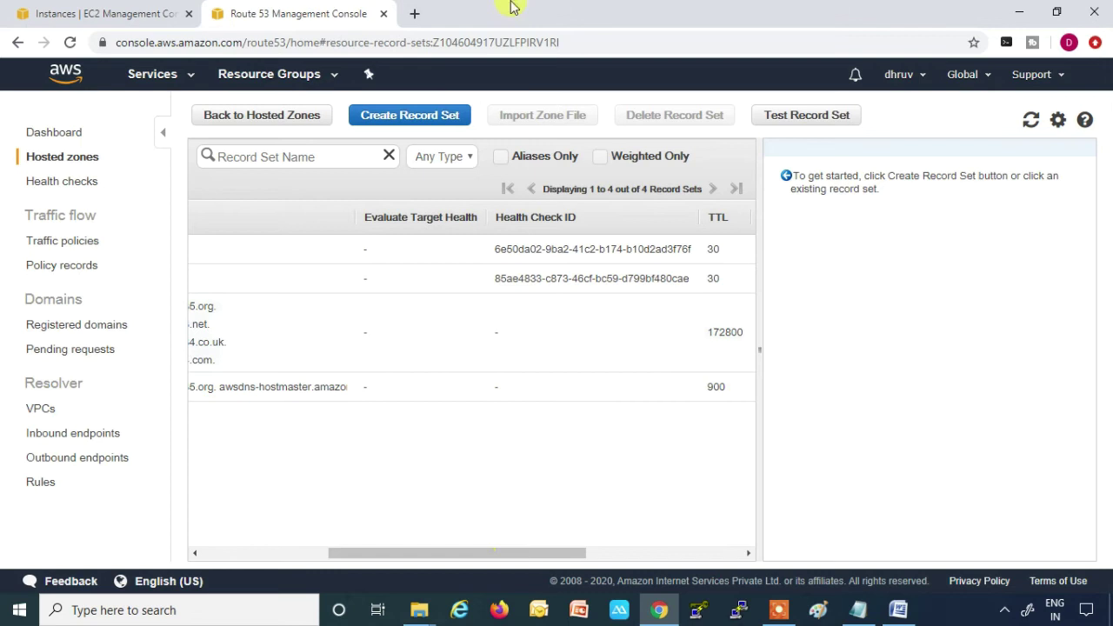
pyautogui.moveTo(451, 556); pyautogui.dragTo(629, 551)
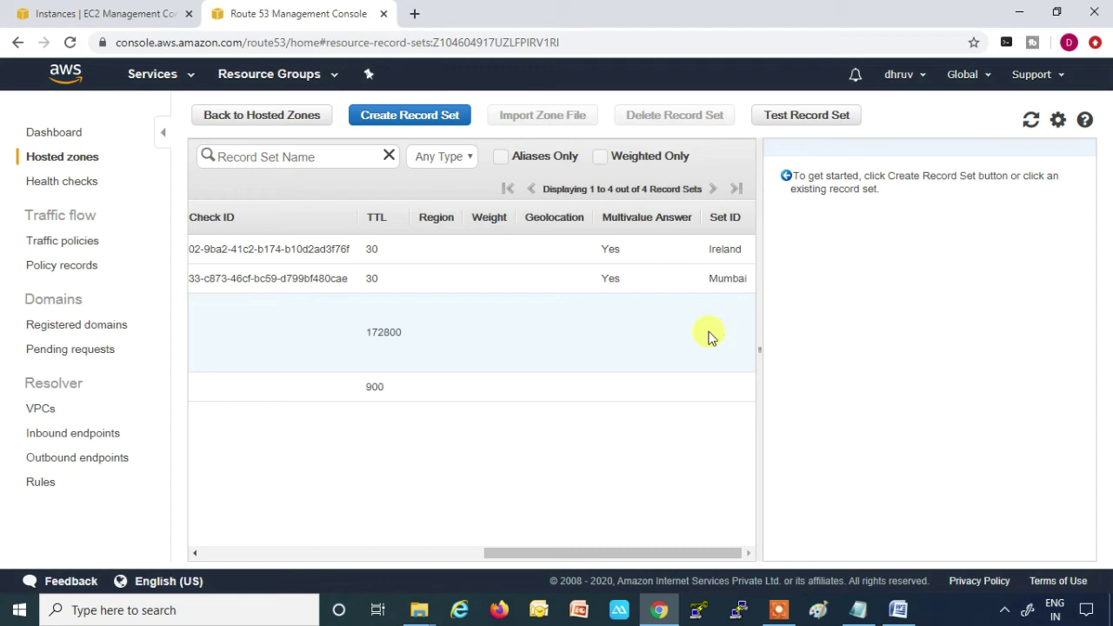
# Step: Open a Windows Command Prompt and run nslookup technical-safar.club to resolve the domain
pyautogui.press('super+r')
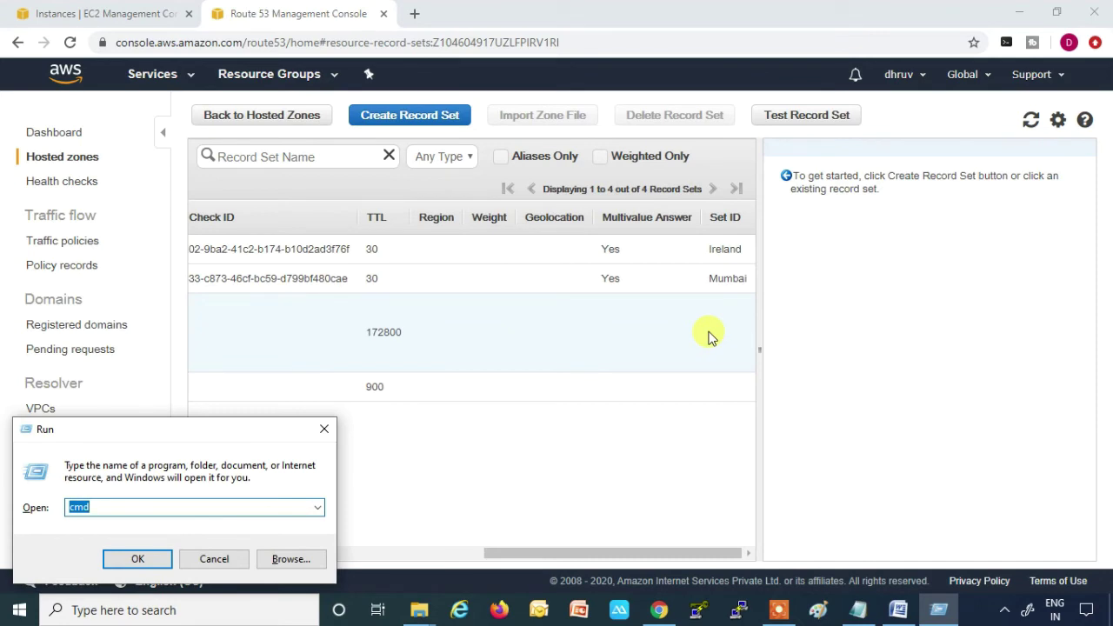
pyautogui.press('Escape')
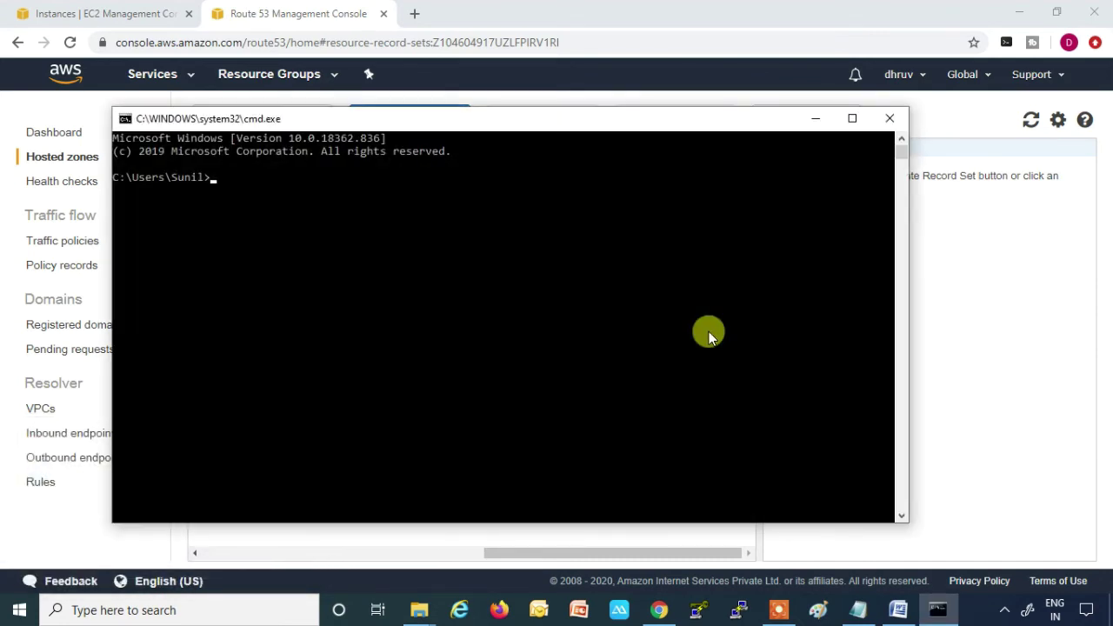
pyautogui.write('nslookup')
pyautogui.write('technical-safar.c')
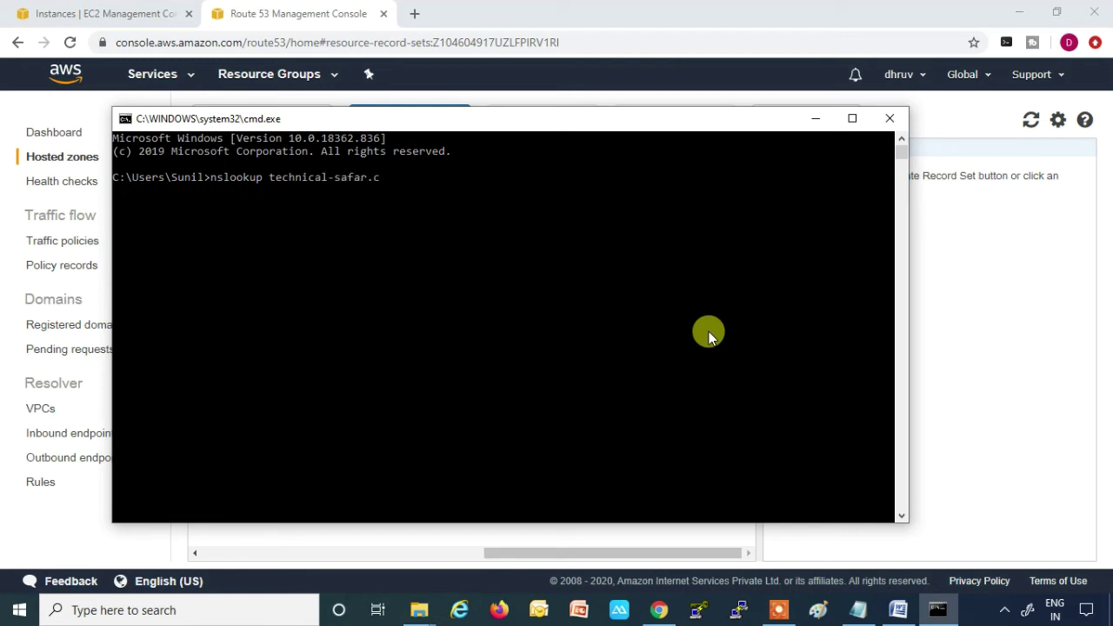
pyautogui.write('lub')
pyautogui.press('Return')
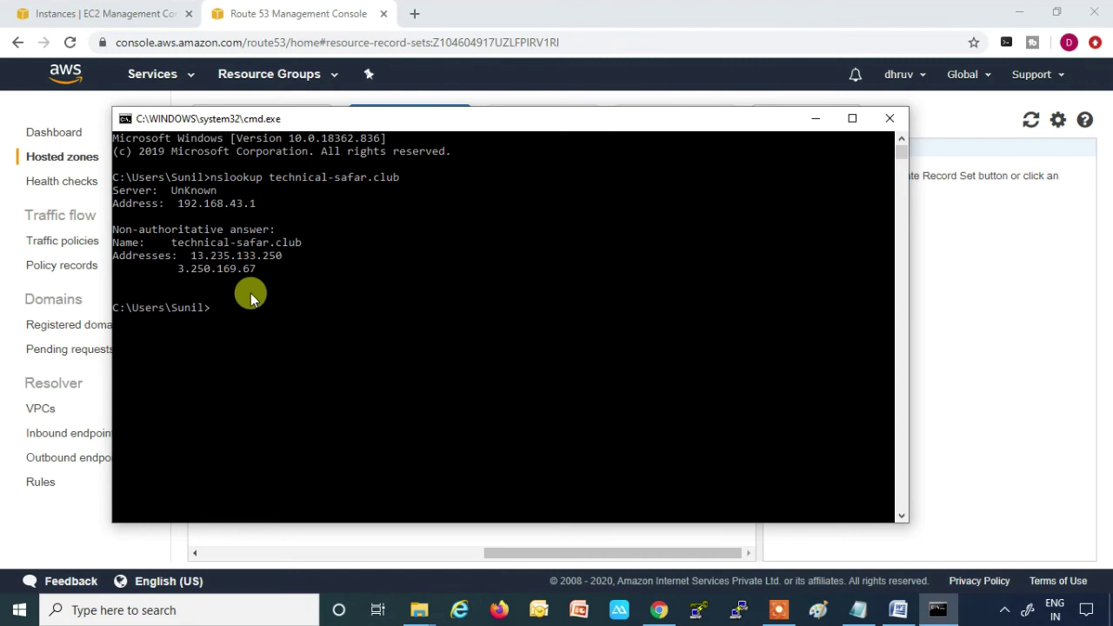
# Step: Query the domain's DNS records with dig technical-safar.club
pyautogui.write('dig tech')
pyautogui.write('nical-safar.club')
pyautogui.press('Return')
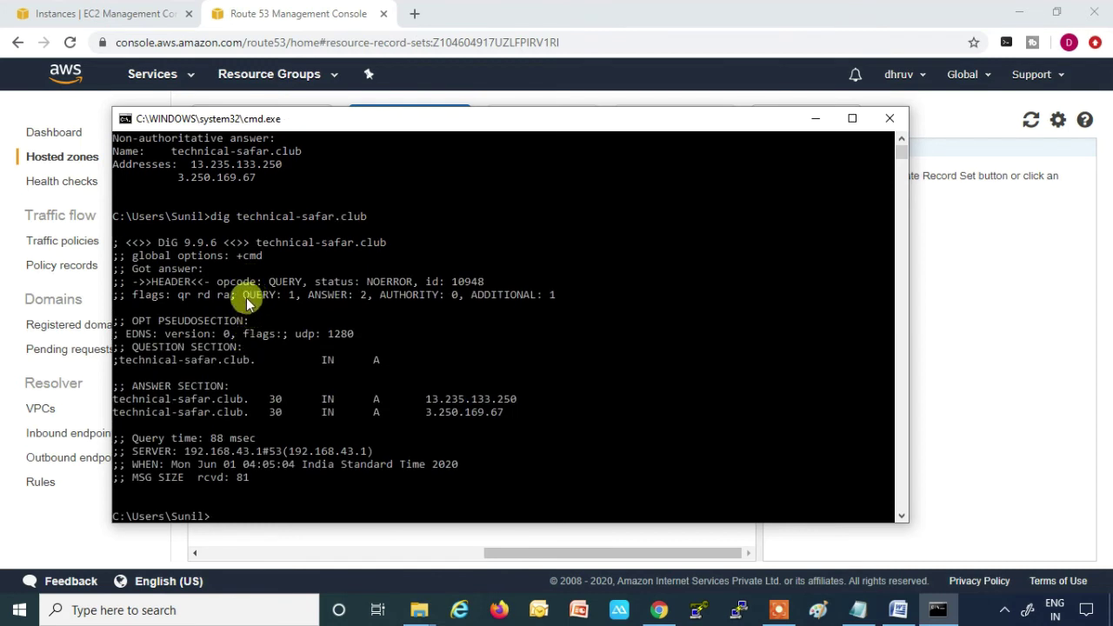
# Step: Examine the dig output's header flags and the TTL, record type and IP address of each entry in the answer section
pyautogui.moveTo(244, 297); pyautogui.dragTo(363, 293)
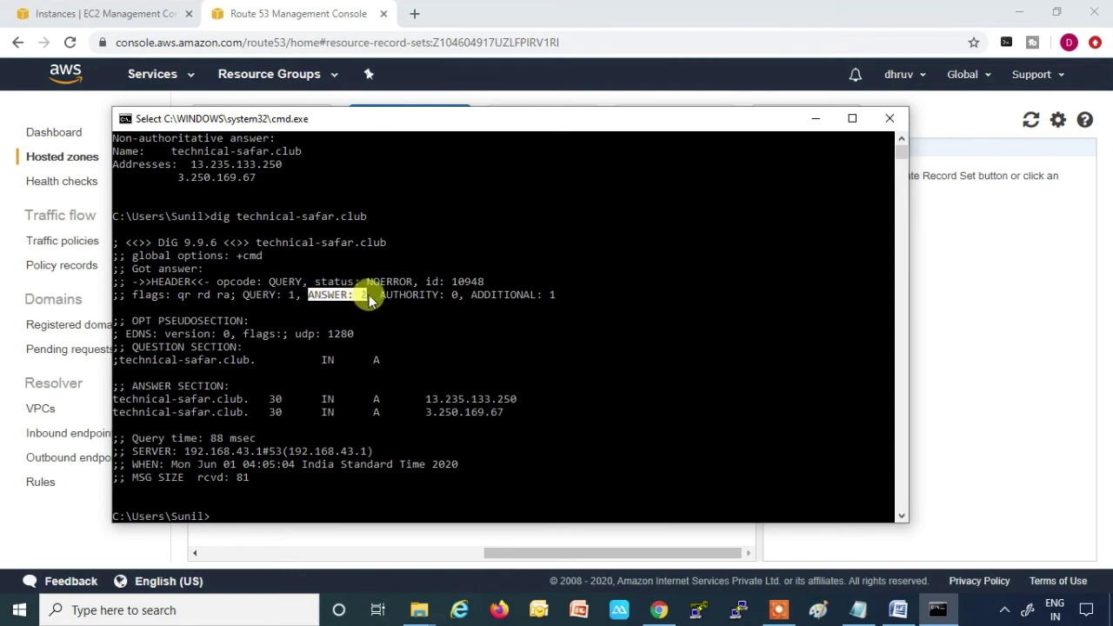
pyautogui.moveTo(478, 296); pyautogui.dragTo(570, 298)
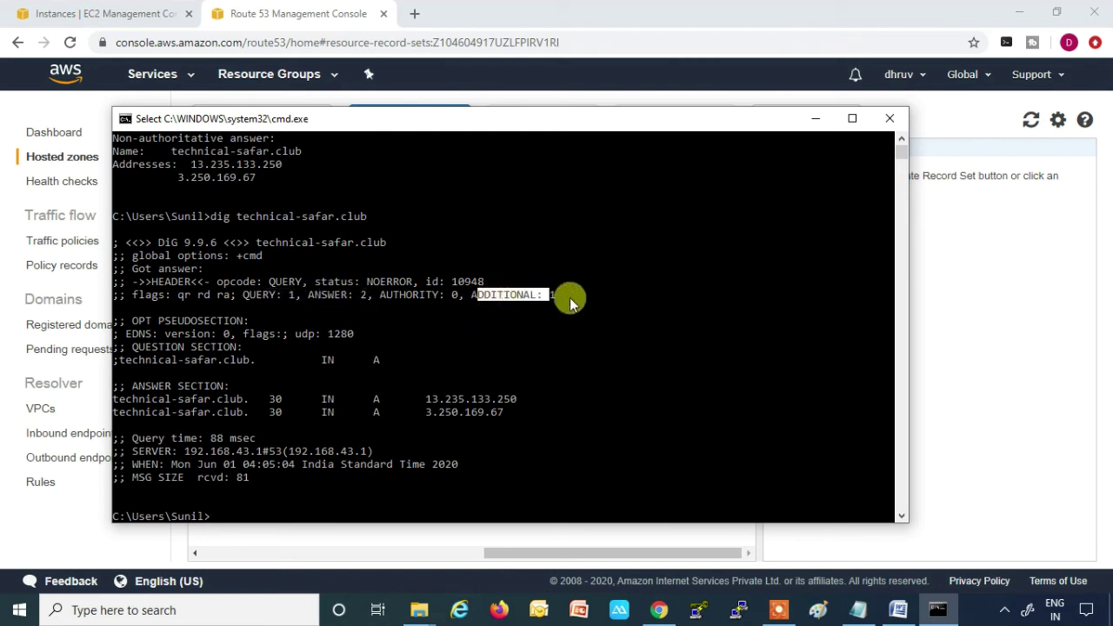
pyautogui.scroll(-3, 521, 331)
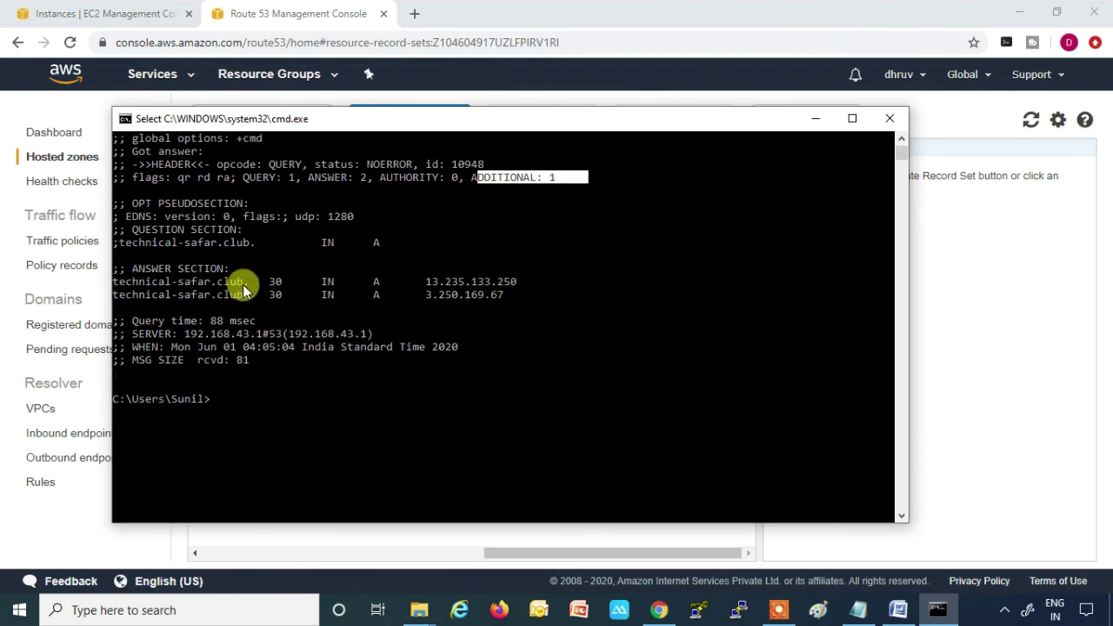
pyautogui.moveTo(265, 283); pyautogui.dragTo(360, 283)
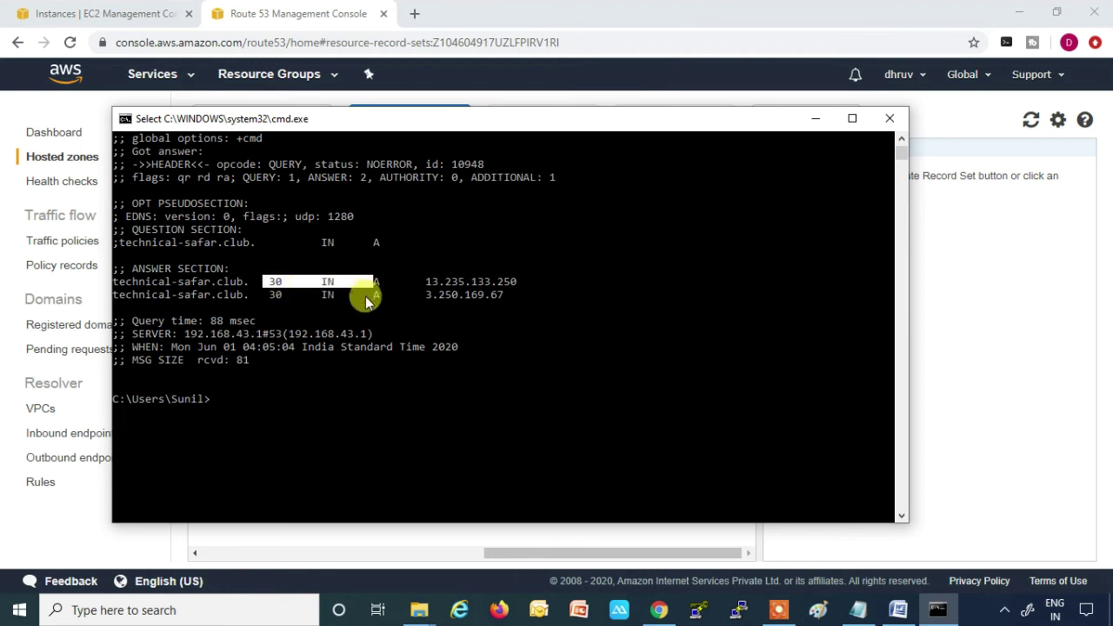
pyautogui.click(365, 293)
pyautogui.moveTo(364, 282); pyautogui.dragTo(534, 280)
pyautogui.click(356, 318)
pyautogui.click(396, 320)
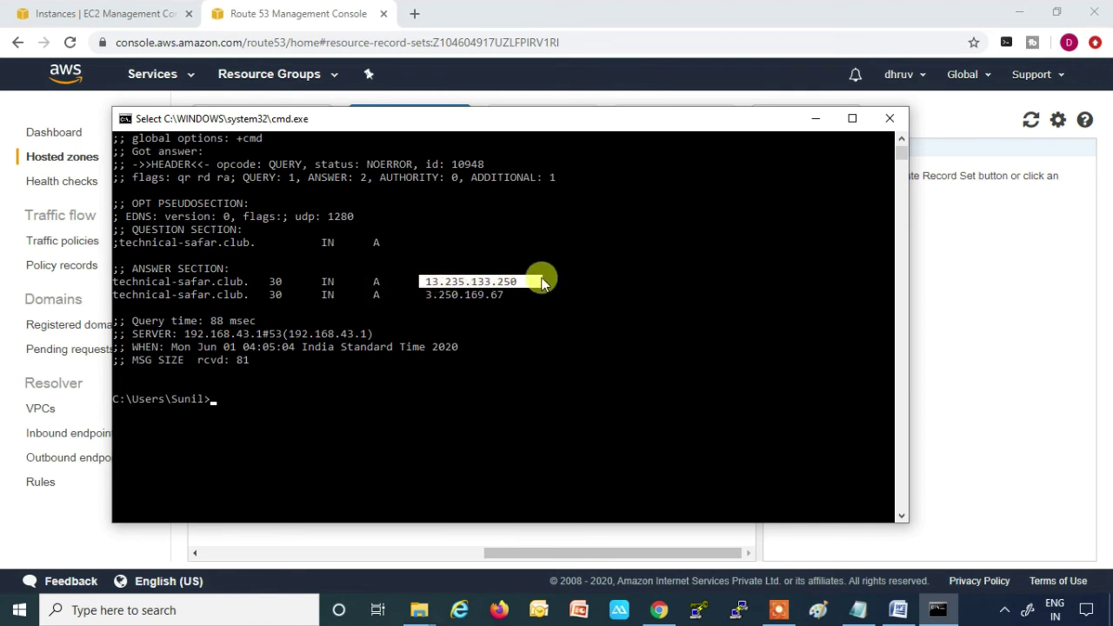
pyautogui.click(369, 320)
pyautogui.moveTo(115, 294); pyautogui.dragTo(283, 295)
pyautogui.click(371, 296)
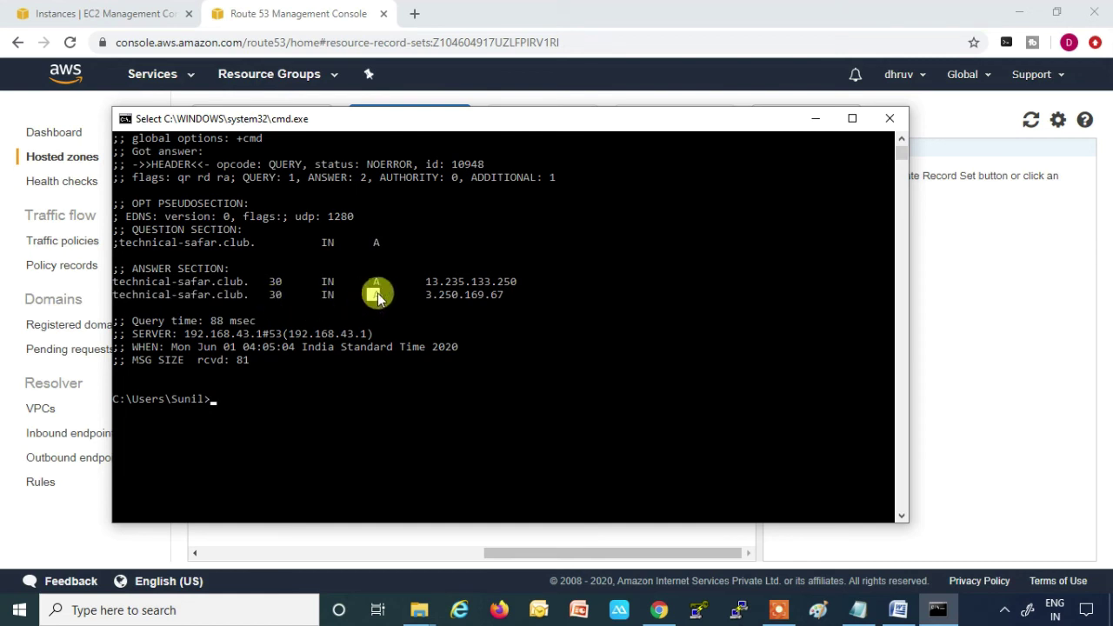
pyautogui.click(408, 296)
pyautogui.moveTo(427, 294); pyautogui.dragTo(510, 295)
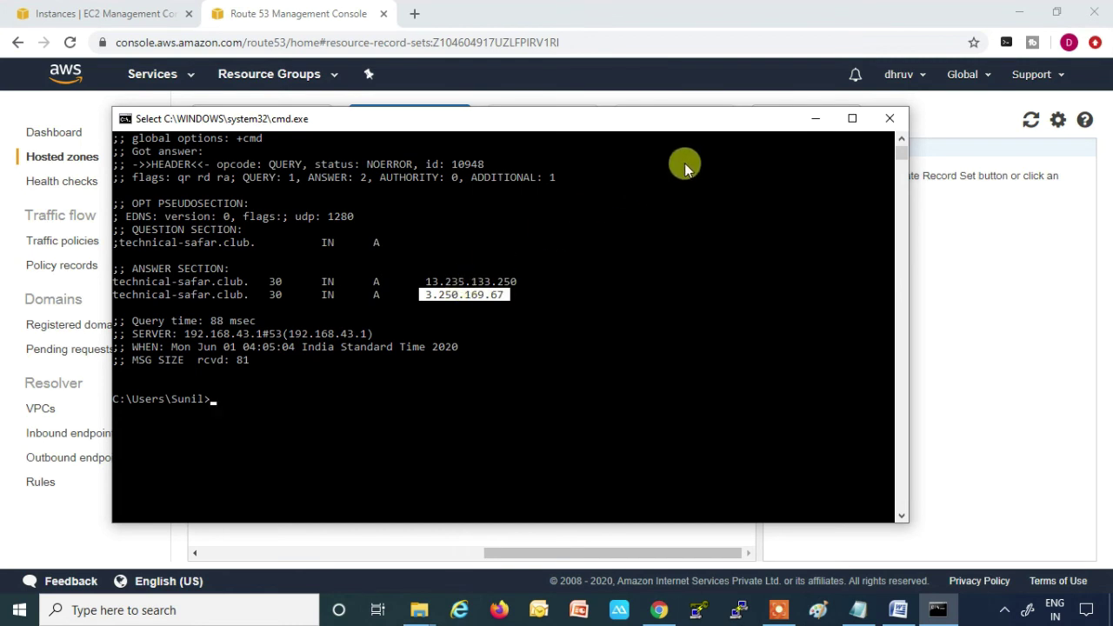
# Step: Minimize the Command Prompt and load technical-safar.club in a new Chrome tab to see which web server responds
pyautogui.click(817, 119)
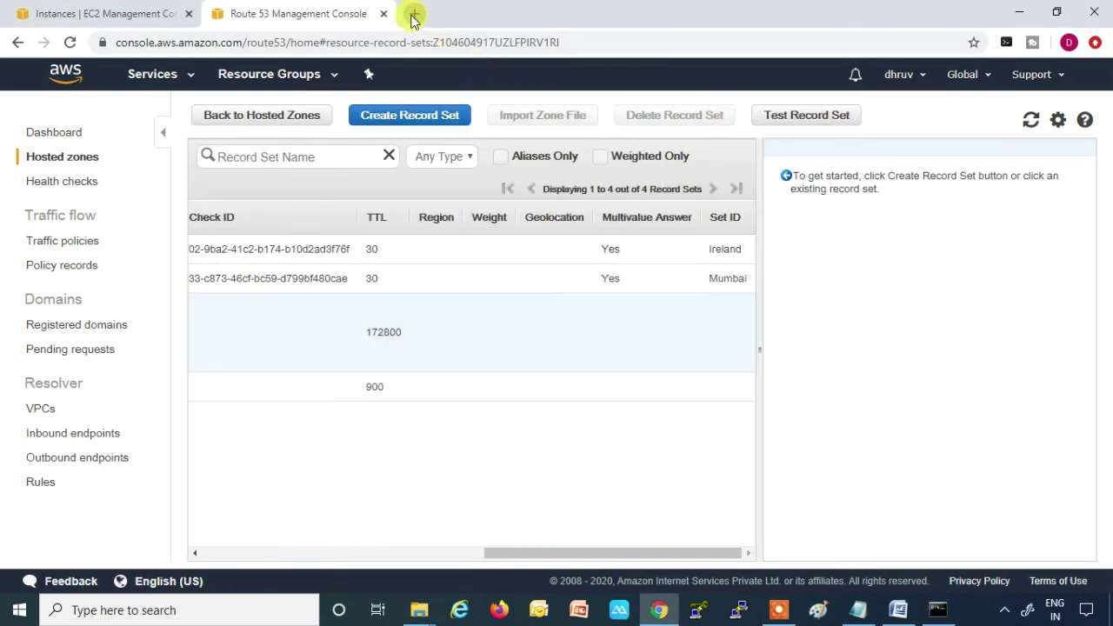
pyautogui.click(413, 16)
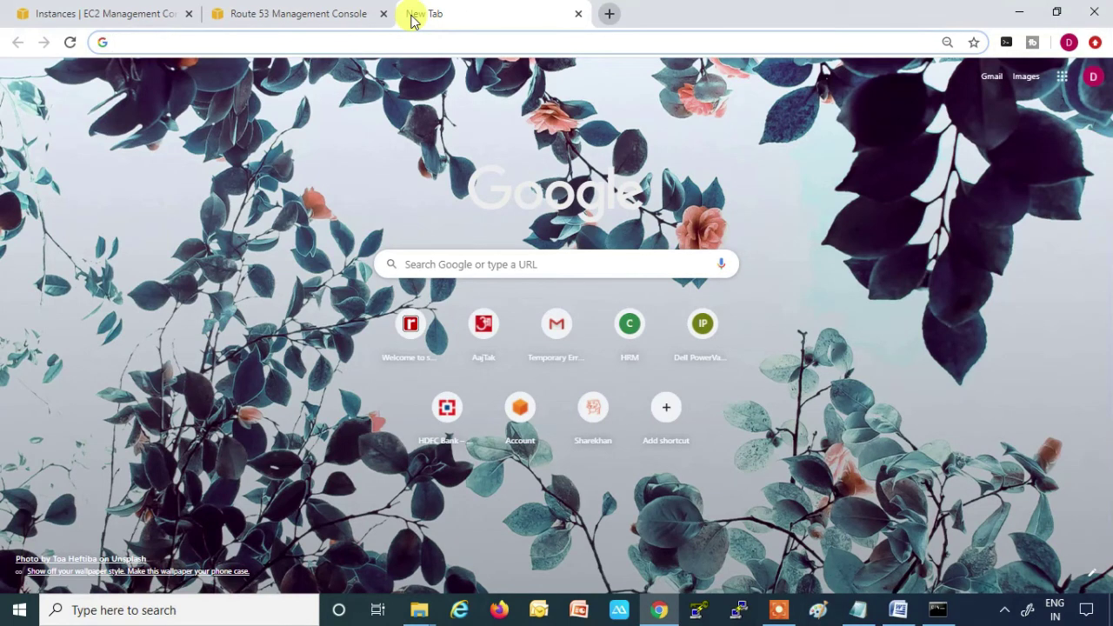
pyautogui.write('technical-')
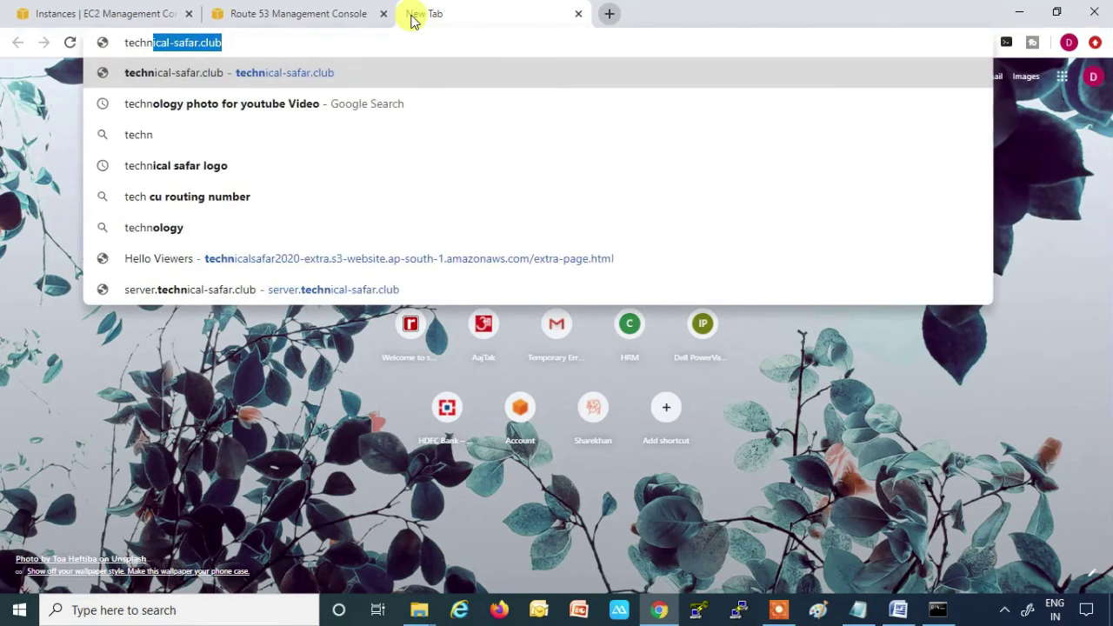
pyautogui.write('safar')
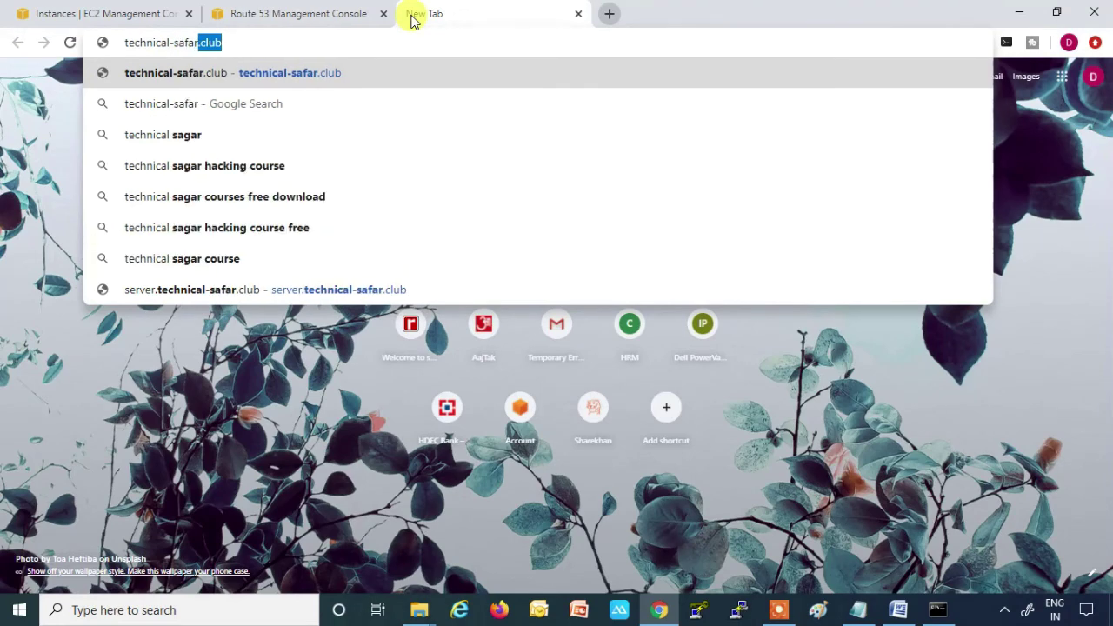
pyautogui.press('Return')
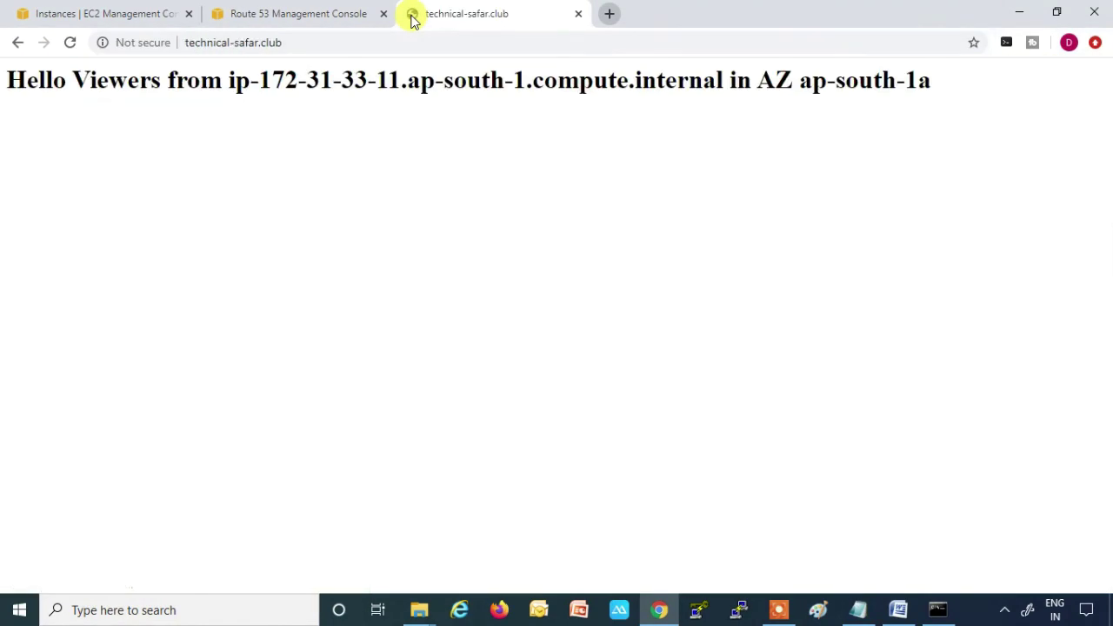
# Step: Check the availability zone named on the technical-safar.club page and reload the page repeatedly to test whether the responding server changes
pyautogui.moveTo(796, 80); pyautogui.dragTo(928, 82)
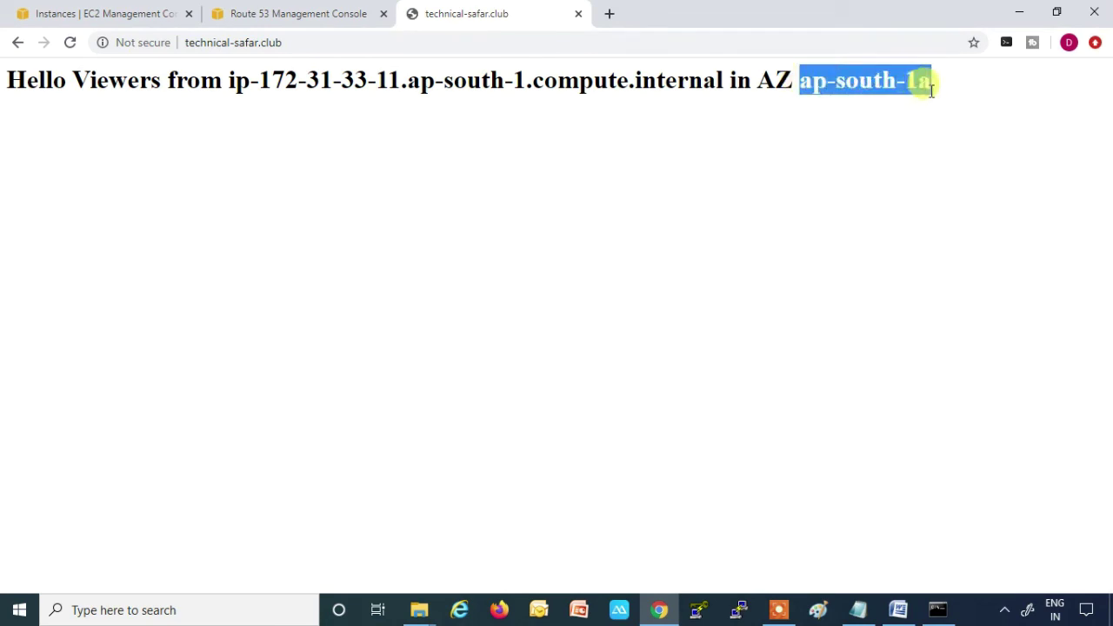
pyautogui.click(74, 49)
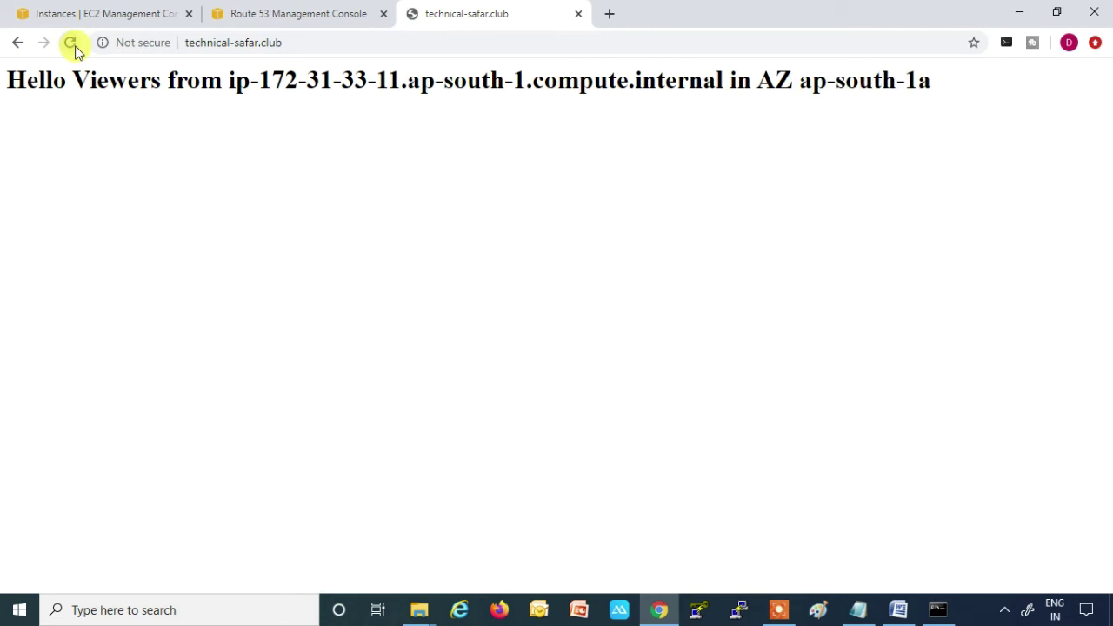
pyautogui.click(76, 50)
pyautogui.click(76, 50)
pyautogui.click(74, 49)
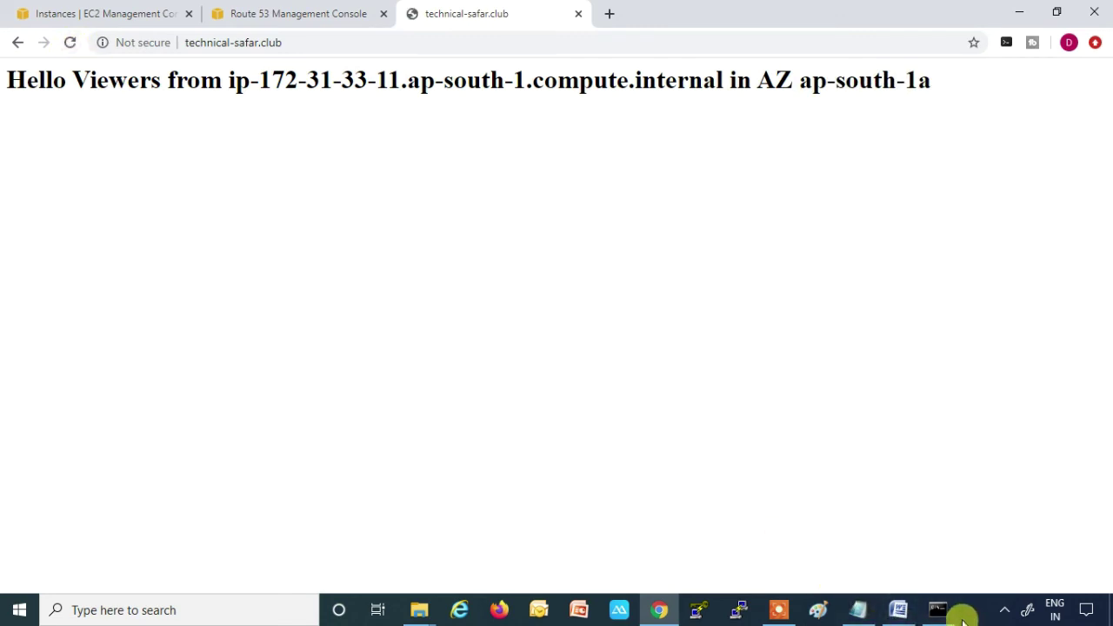
# Step: Rerun dig technical-safar.club three times in the Command Prompt to watch the TTL count down, and reload the site in Chrome
pyautogui.click(935, 611)
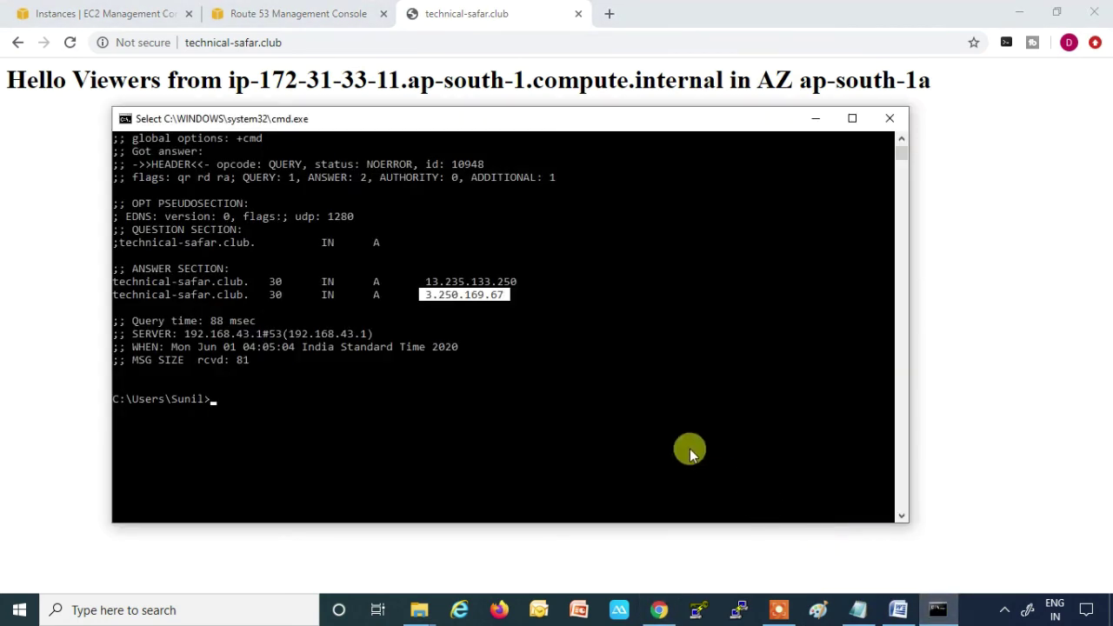
pyautogui.press('Up')
pyautogui.press('Return')
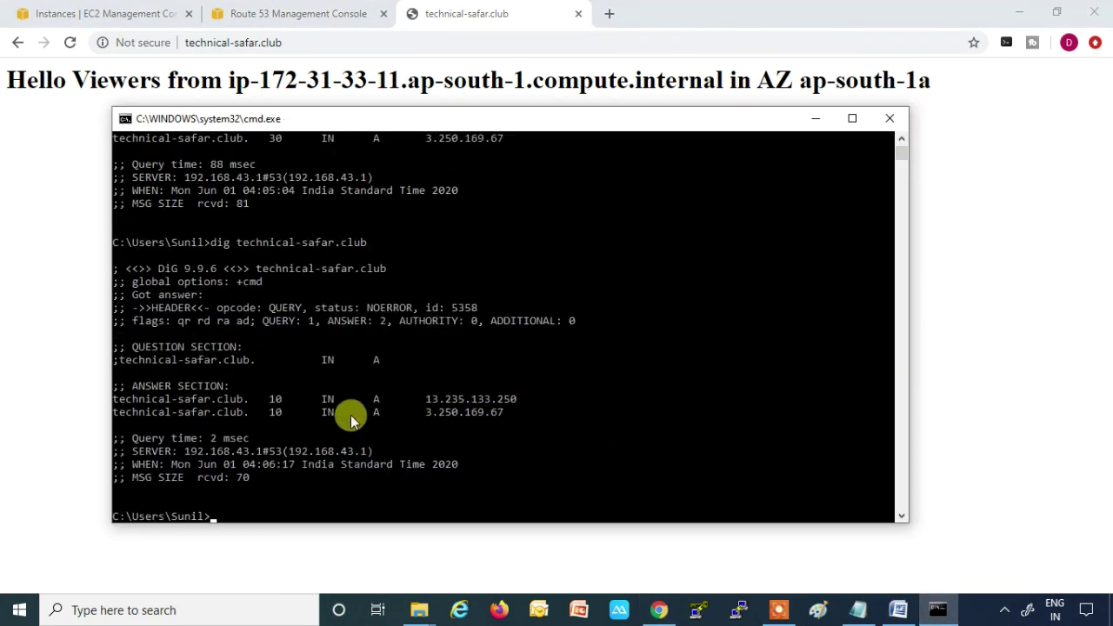
pyautogui.press('Up')
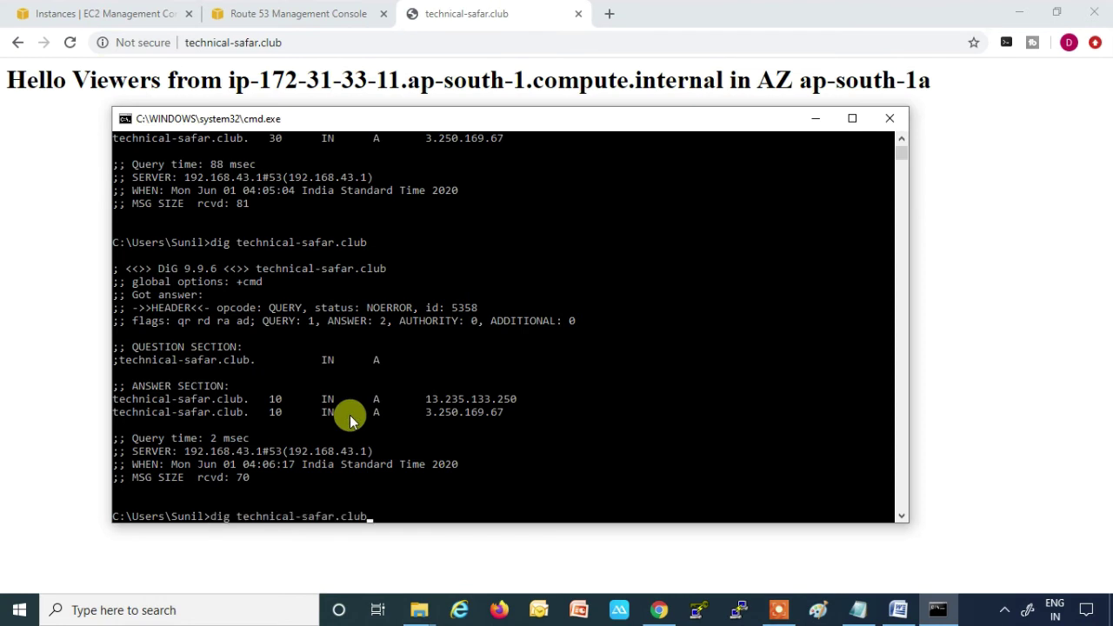
pyautogui.press('Return')
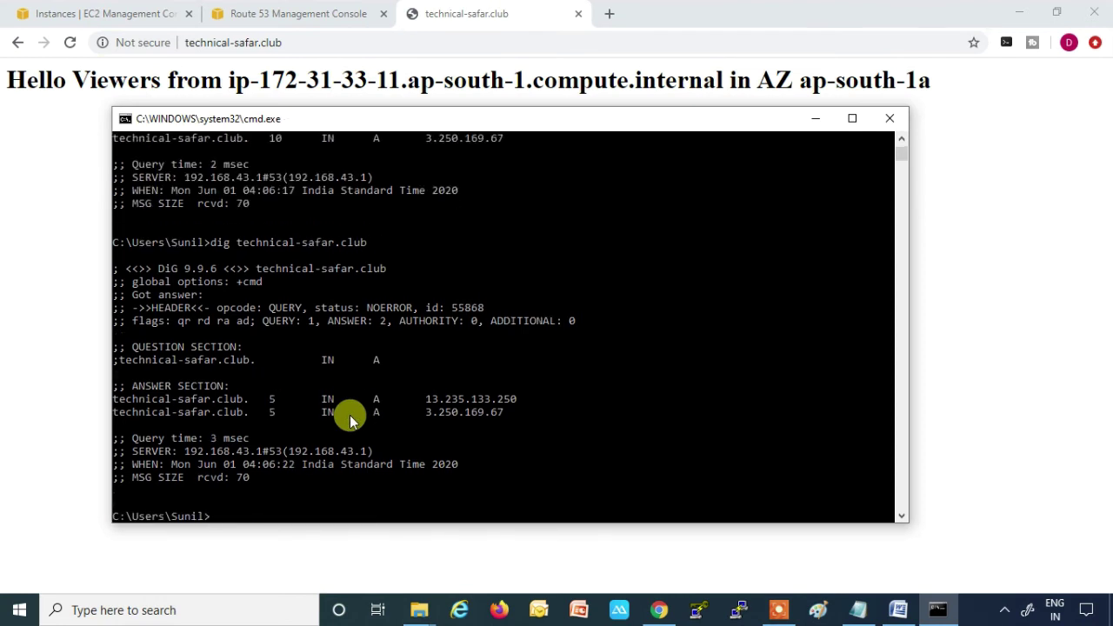
pyautogui.press('Up')
pyautogui.press('Return')
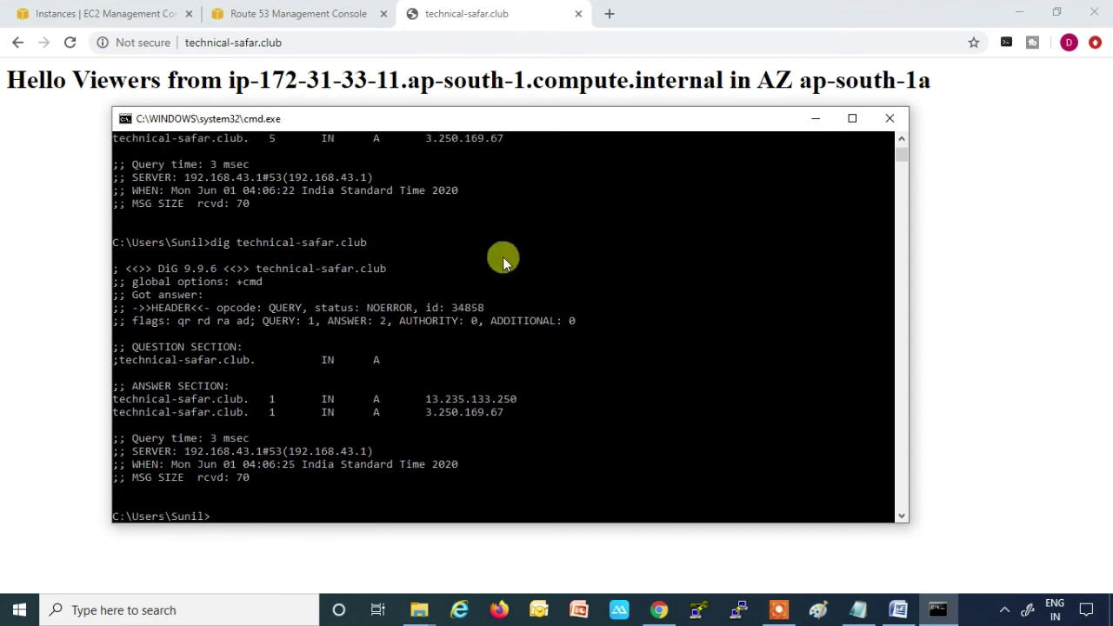
pyautogui.click(71, 44)
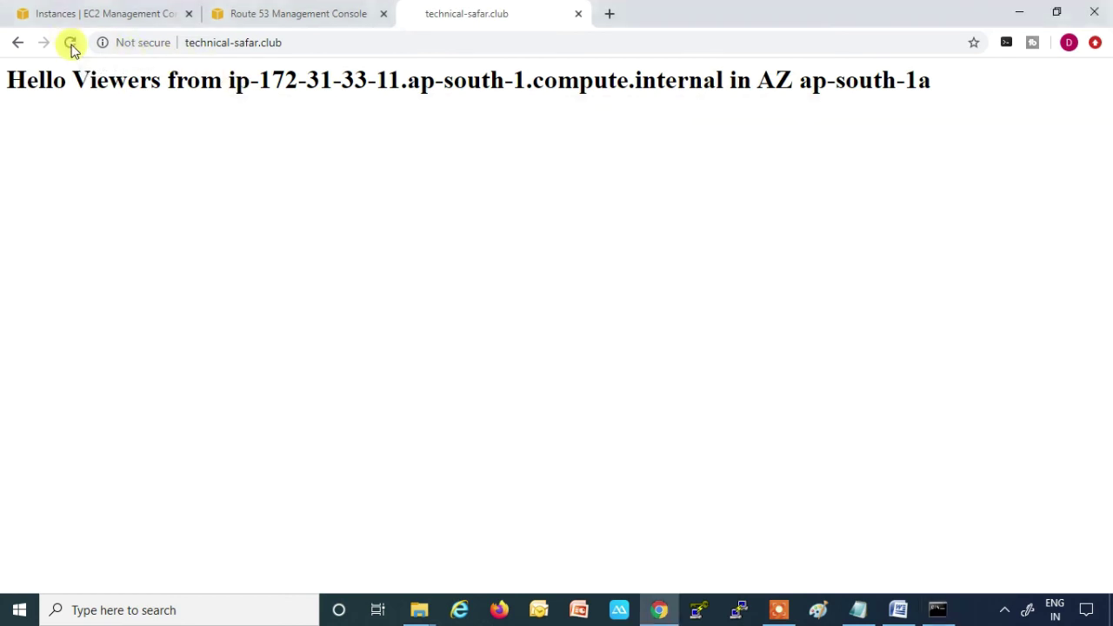
pyautogui.click(71, 45)
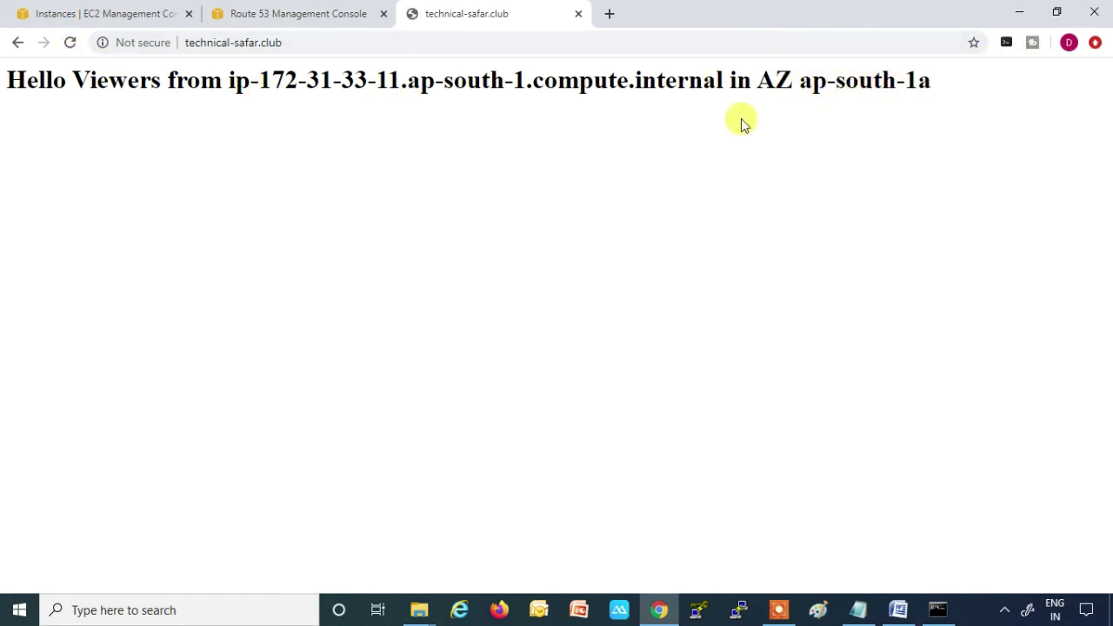
# Step: Load technical-safar.club in a new incognito window and check which availability zone responds
pyautogui.click(1094, 42)
pyautogui.click(986, 133)
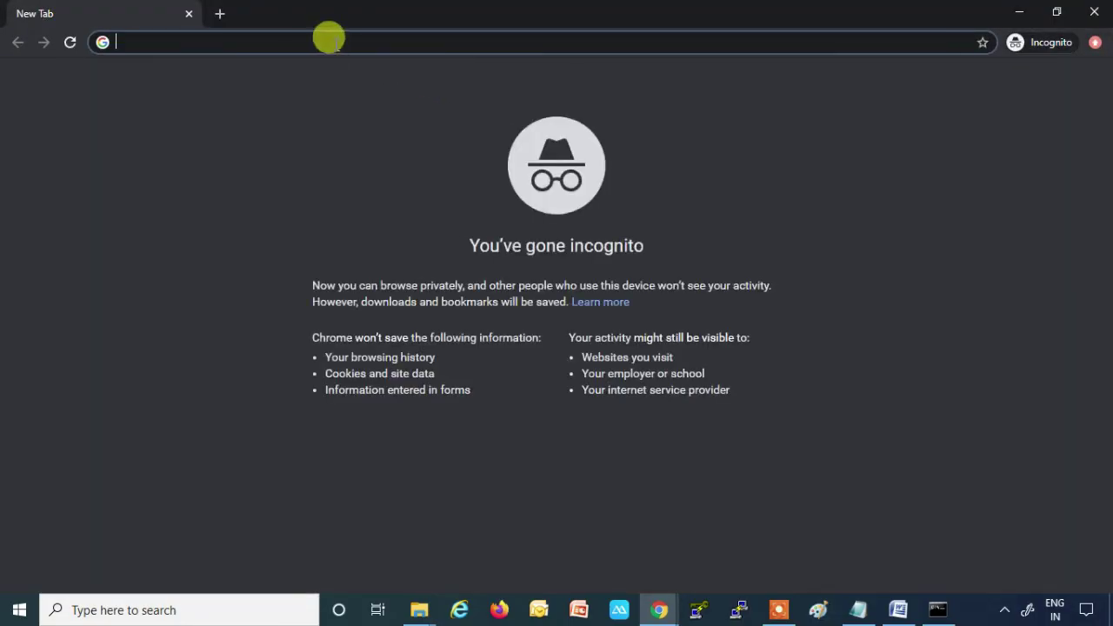
pyautogui.write('technical')
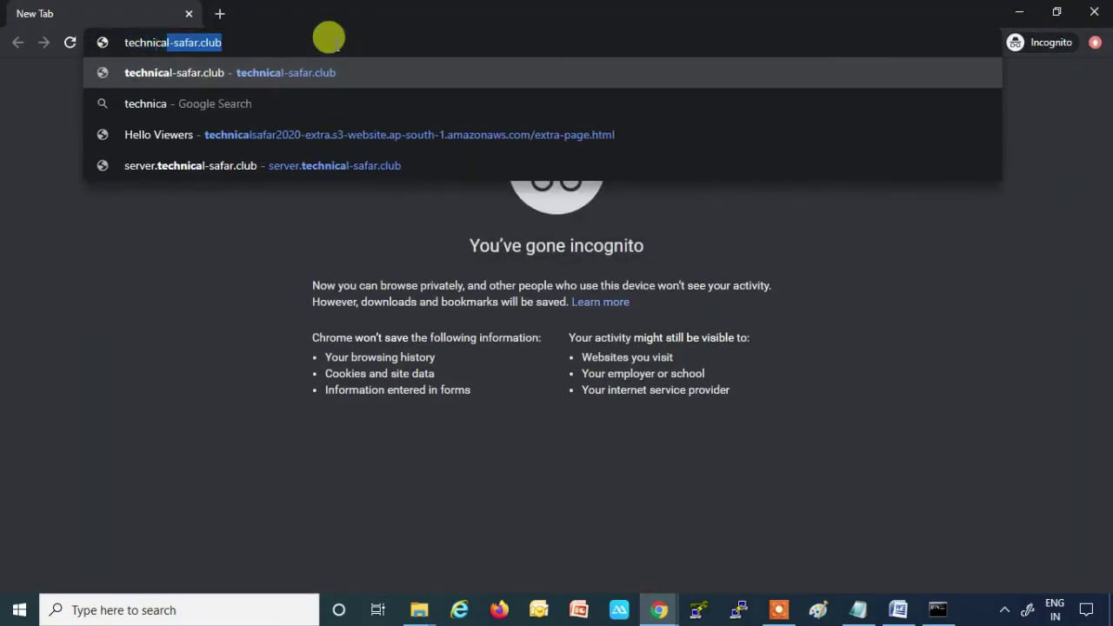
pyautogui.write('-safar.club')
pyautogui.press('Return')
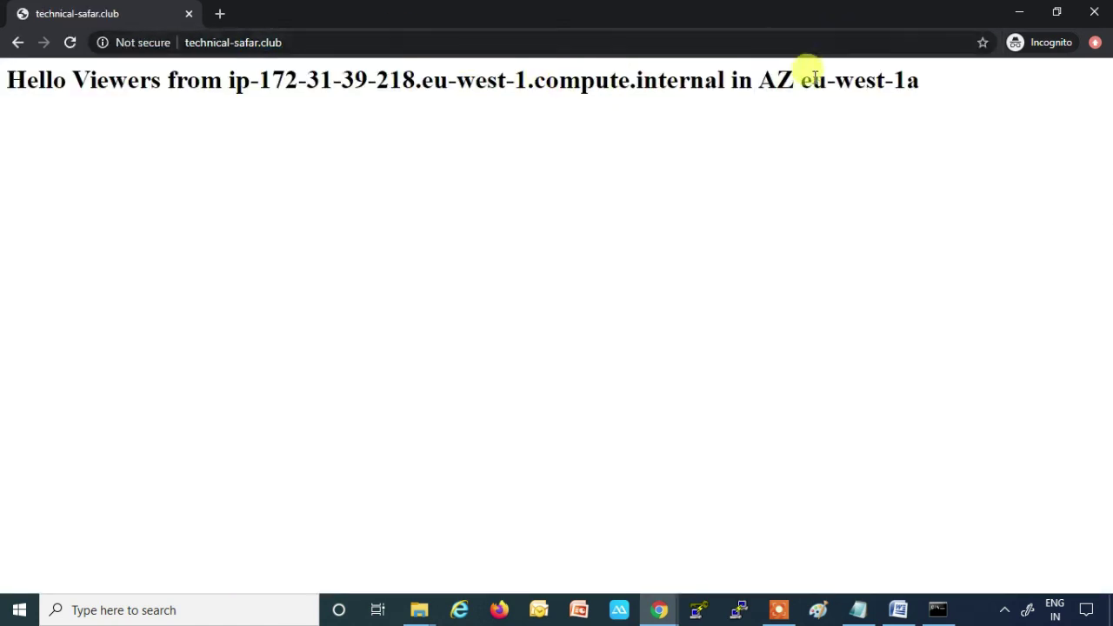
pyautogui.moveTo(800, 81); pyautogui.dragTo(922, 85)
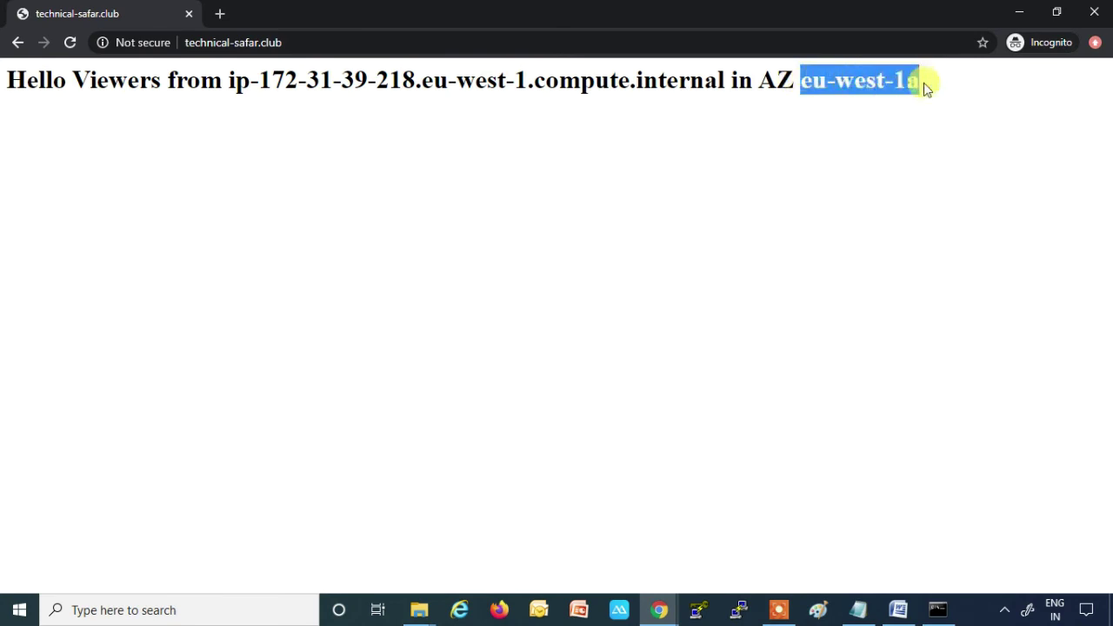
# Step: Reload technical-safar.club several times in the incognito window to recheck the responding server, and close that window
pyautogui.click(71, 43)
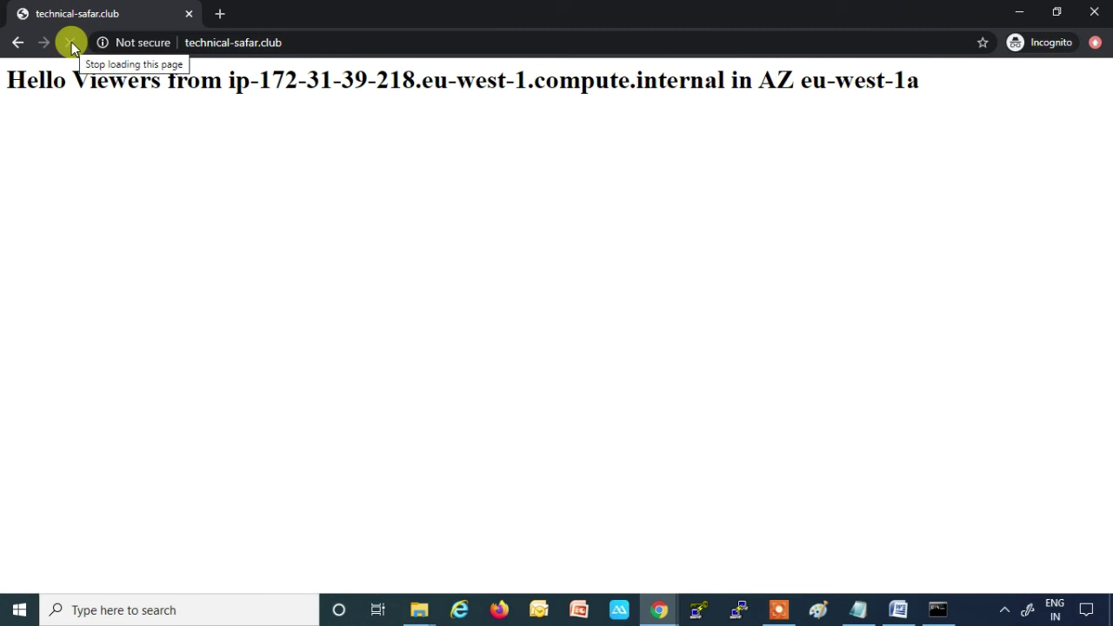
pyautogui.click(71, 48)
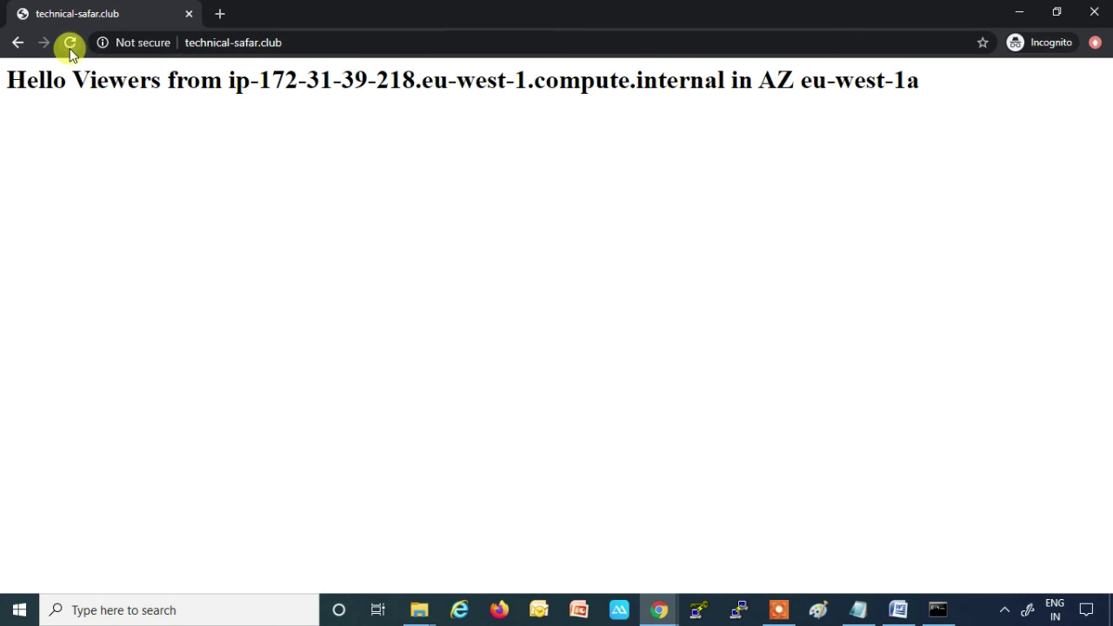
pyautogui.click(71, 45)
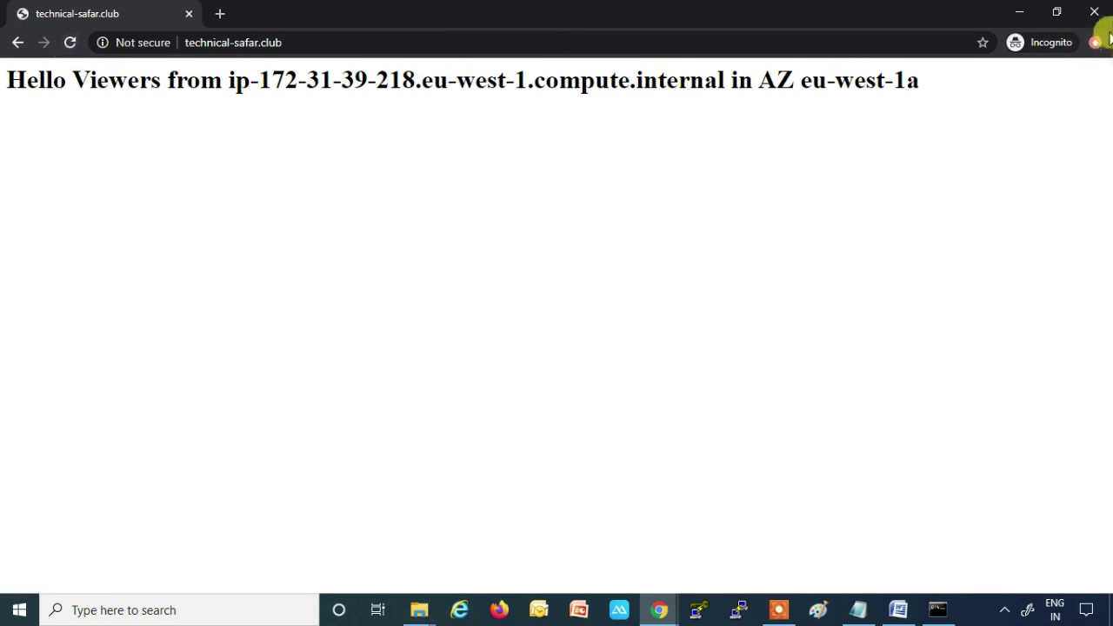
pyautogui.click(1094, 13)
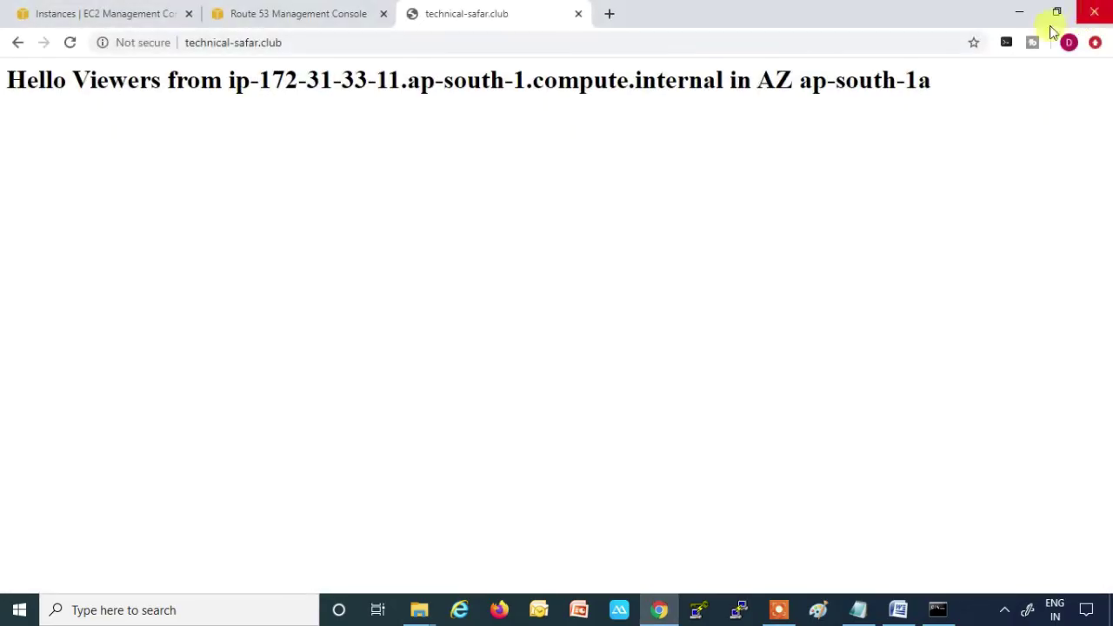
# Step: Stop the Mumbai EC2 instance in ap-south-1a, refresh the instance list and review its details
pyautogui.click(128, 13)
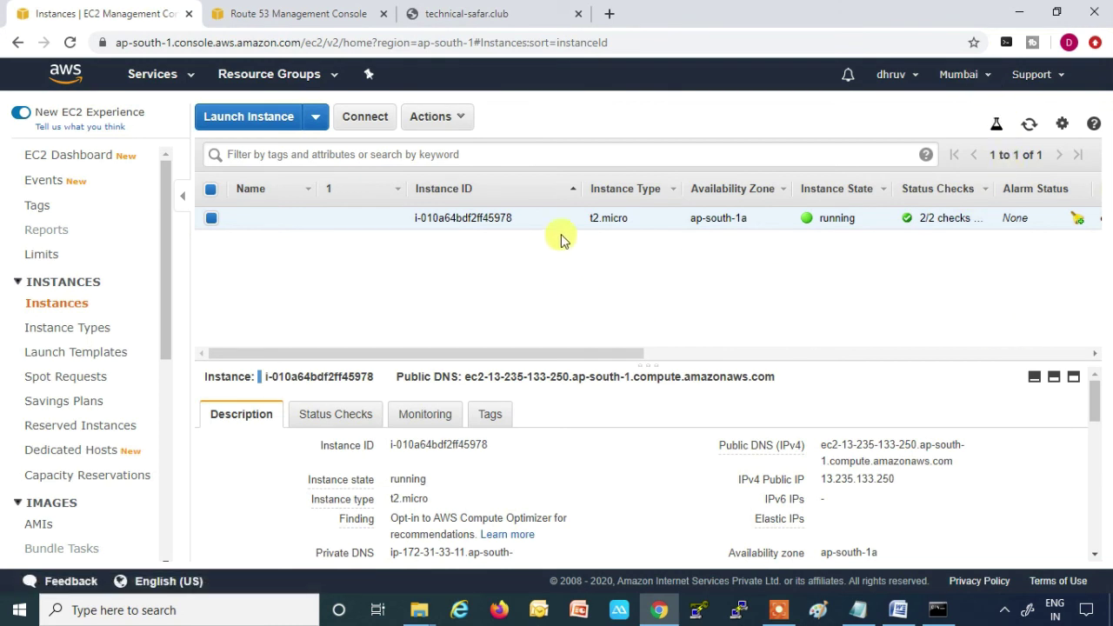
pyautogui.click(464, 126)
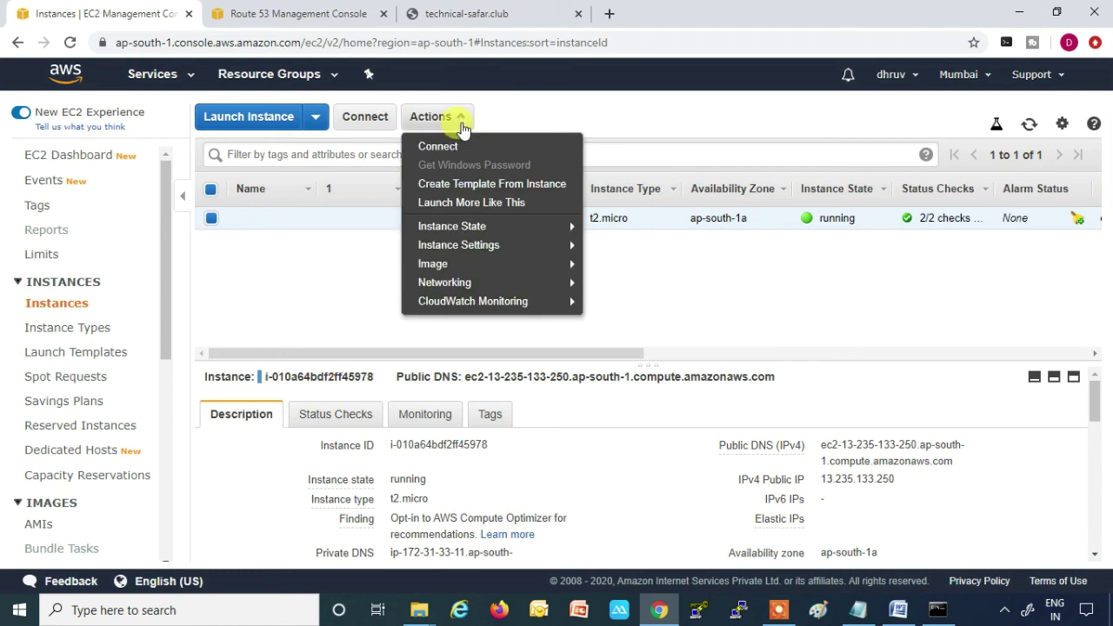
pyautogui.moveTo(497, 229)
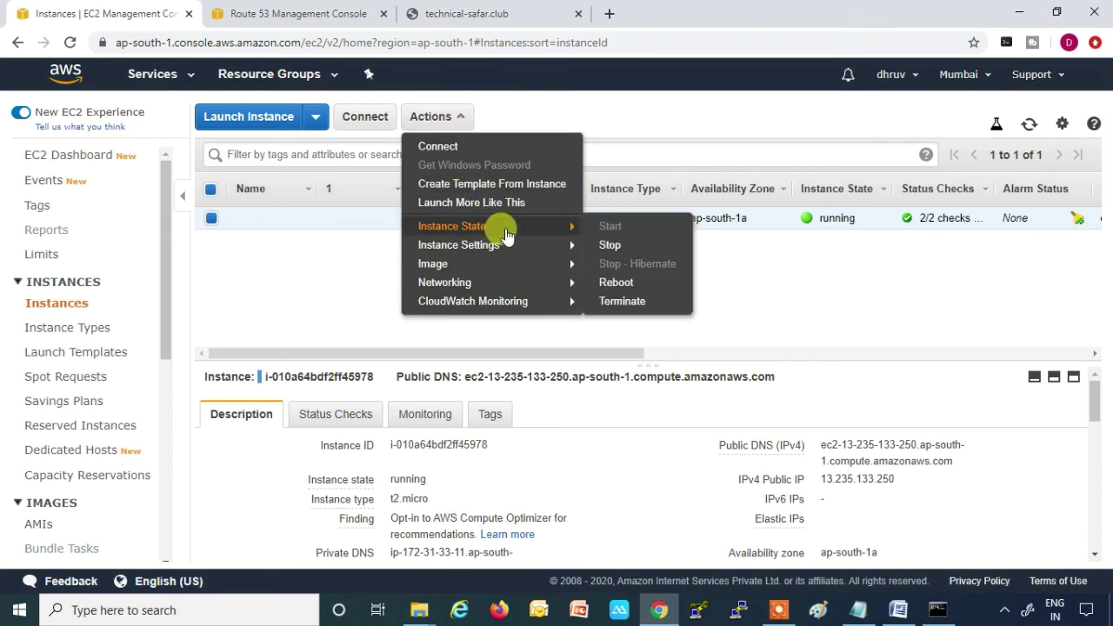
pyautogui.click(609, 248)
pyautogui.click(744, 430)
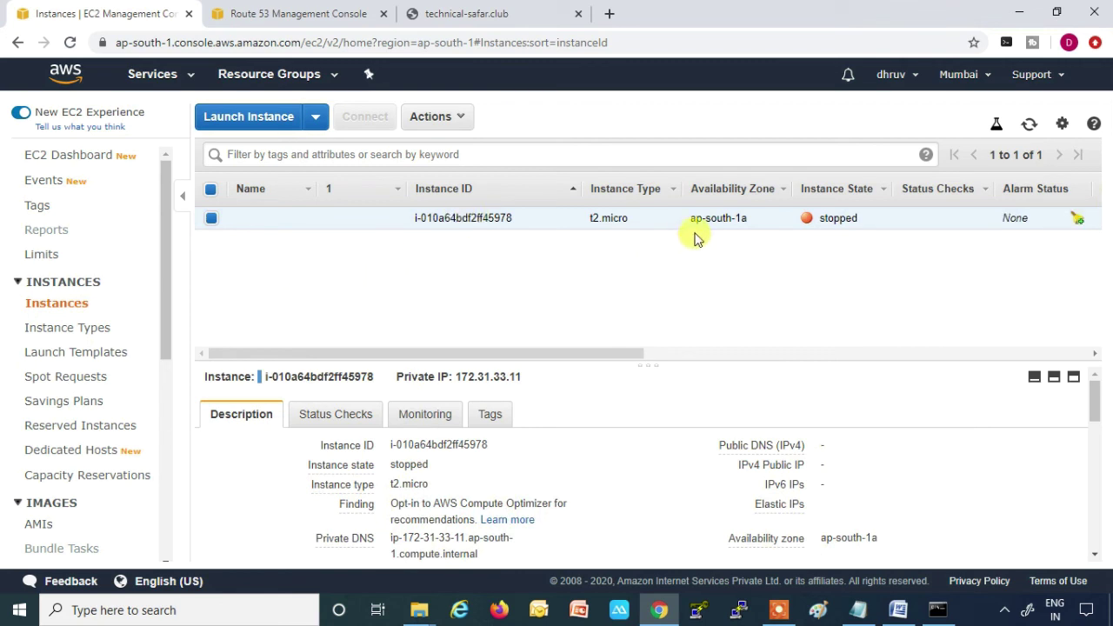
pyautogui.click(1029, 126)
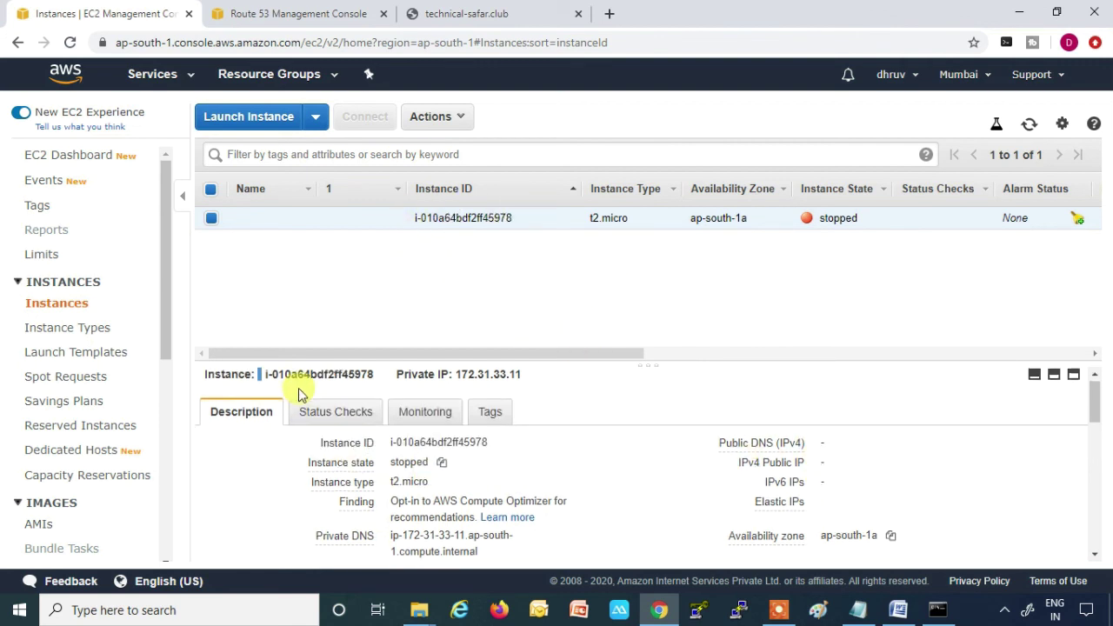
pyautogui.scroll(-2, 298, 388)
pyautogui.scroll(1, 296, 389)
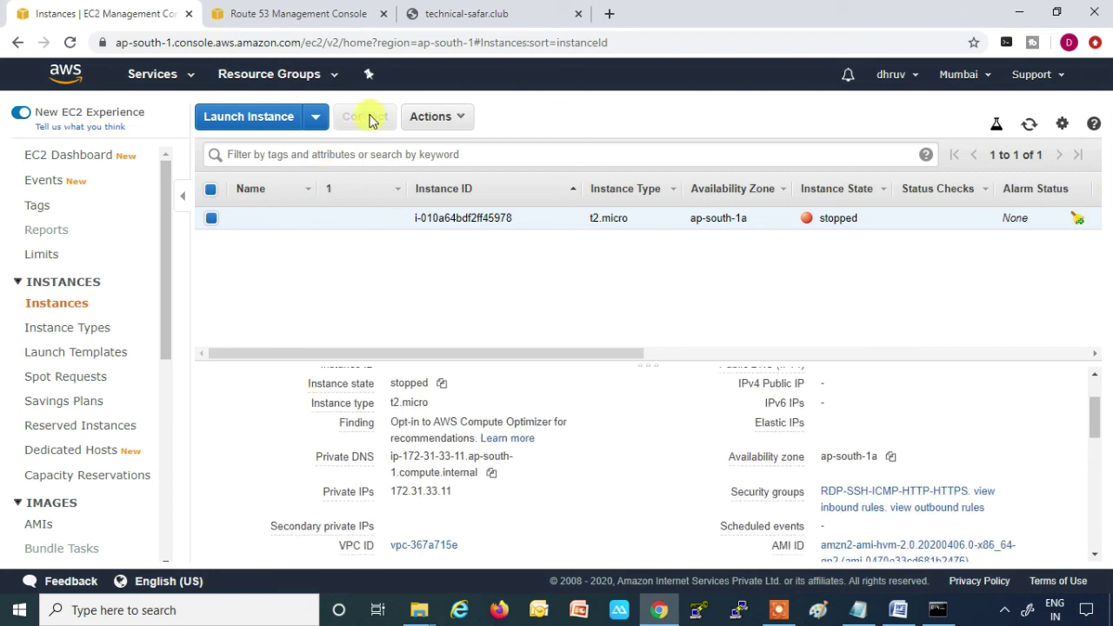
# Step: Open the Route 53 health checks and refresh the list repeatedly to monitor the status of Ireland-HC and Mumbai-HC
pyautogui.click(294, 14)
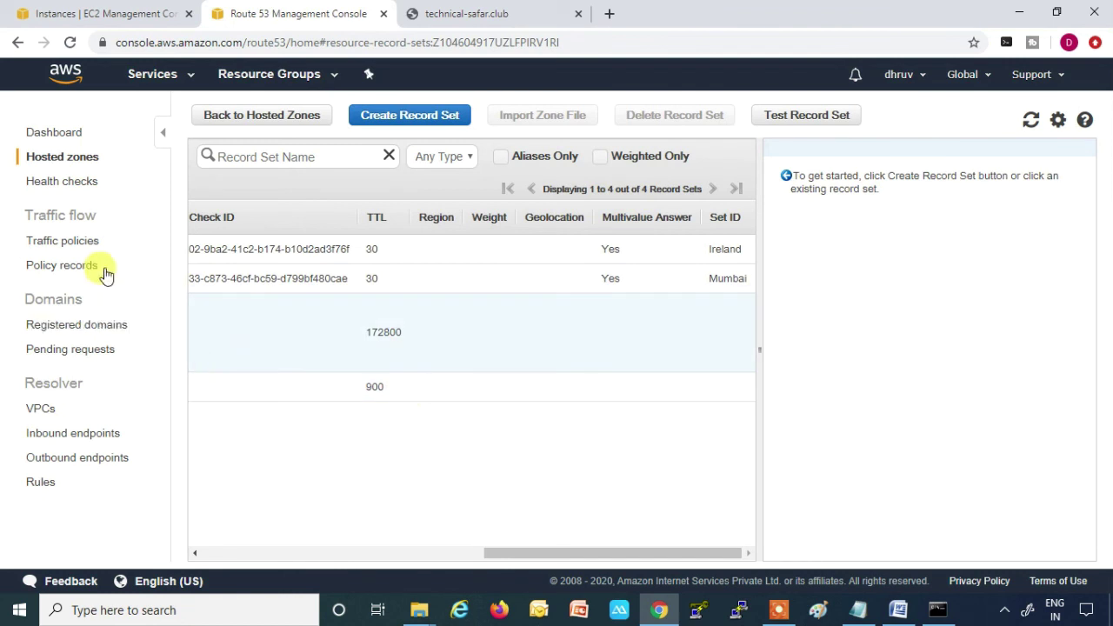
pyautogui.click(76, 190)
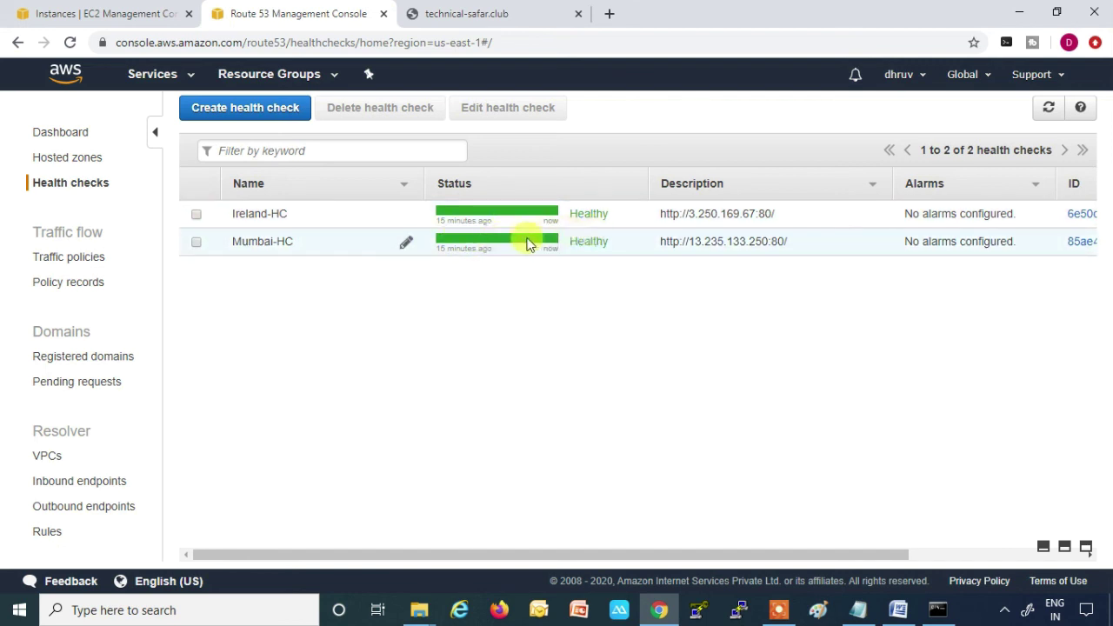
pyautogui.click(1046, 109)
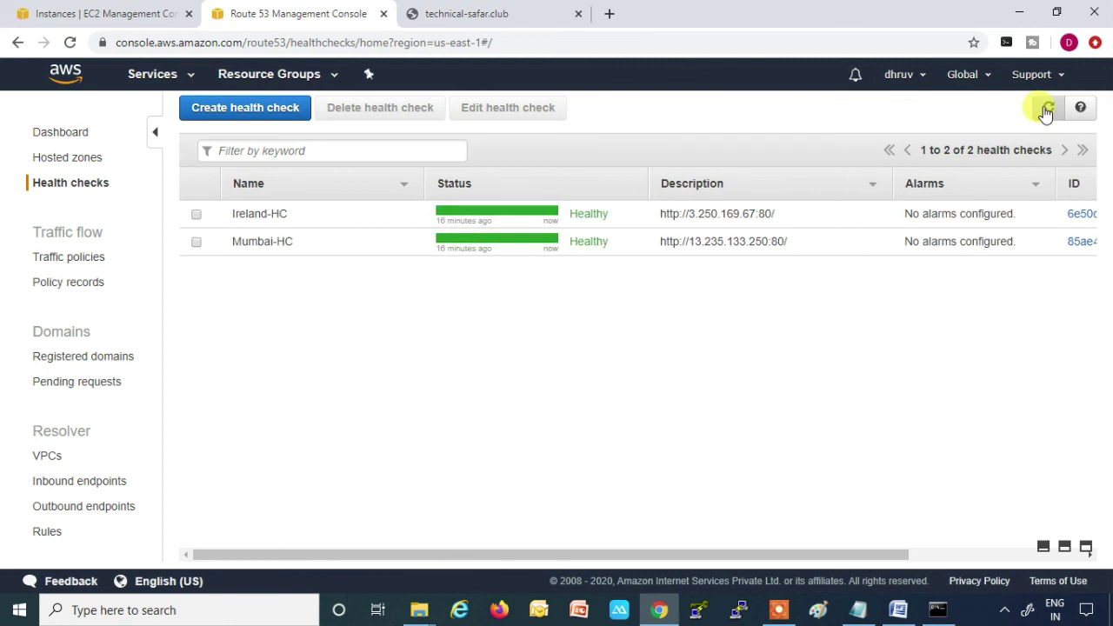
pyautogui.click(1047, 109)
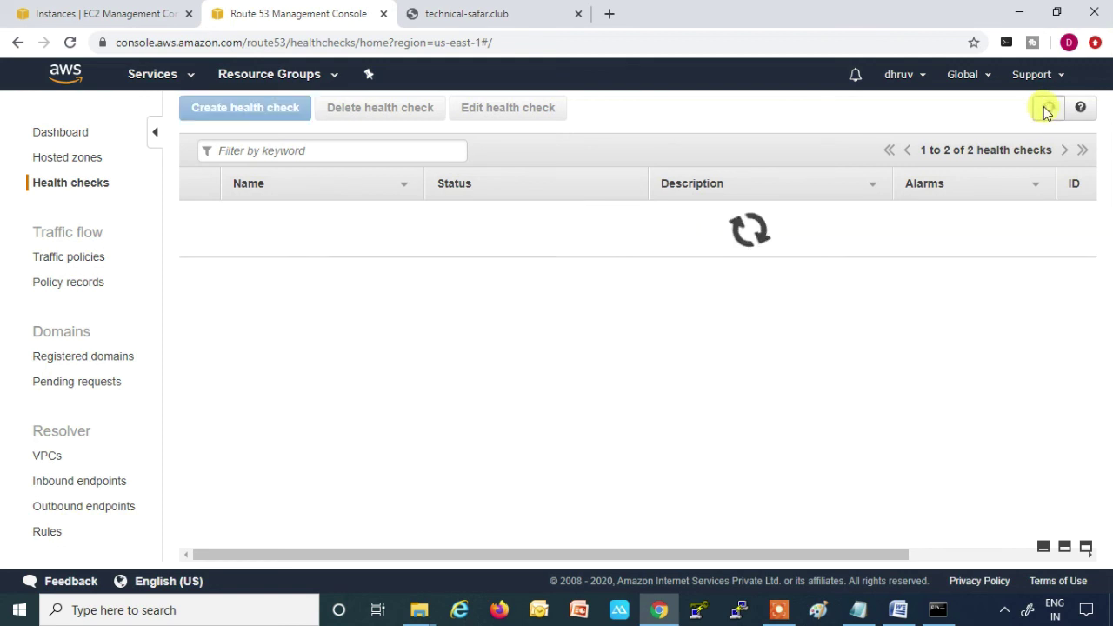
pyautogui.click(1047, 109)
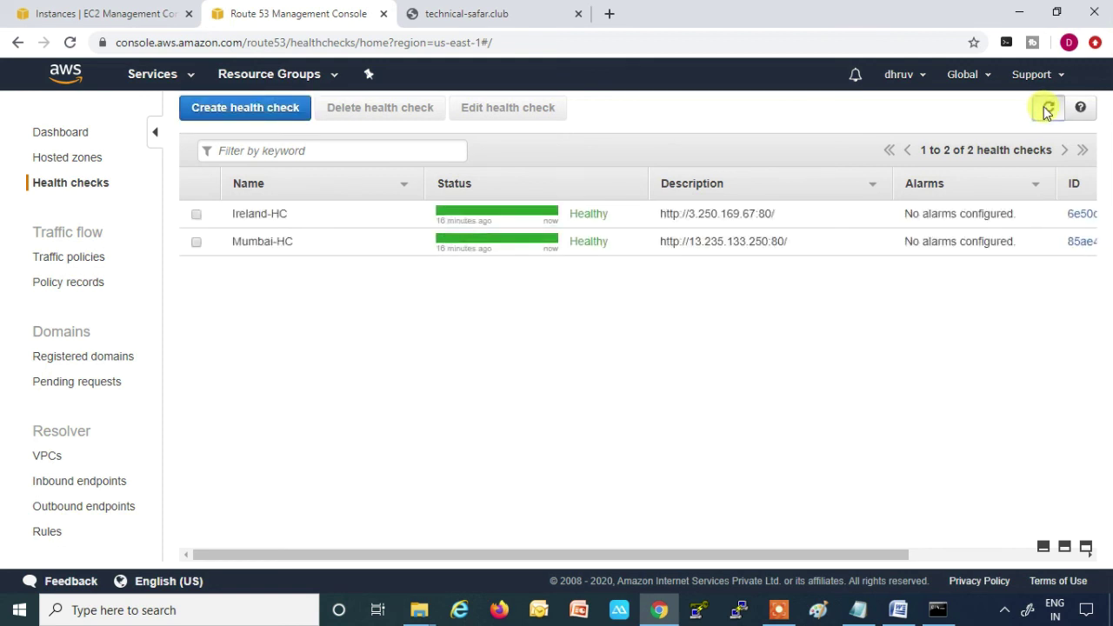
pyautogui.click(1046, 109)
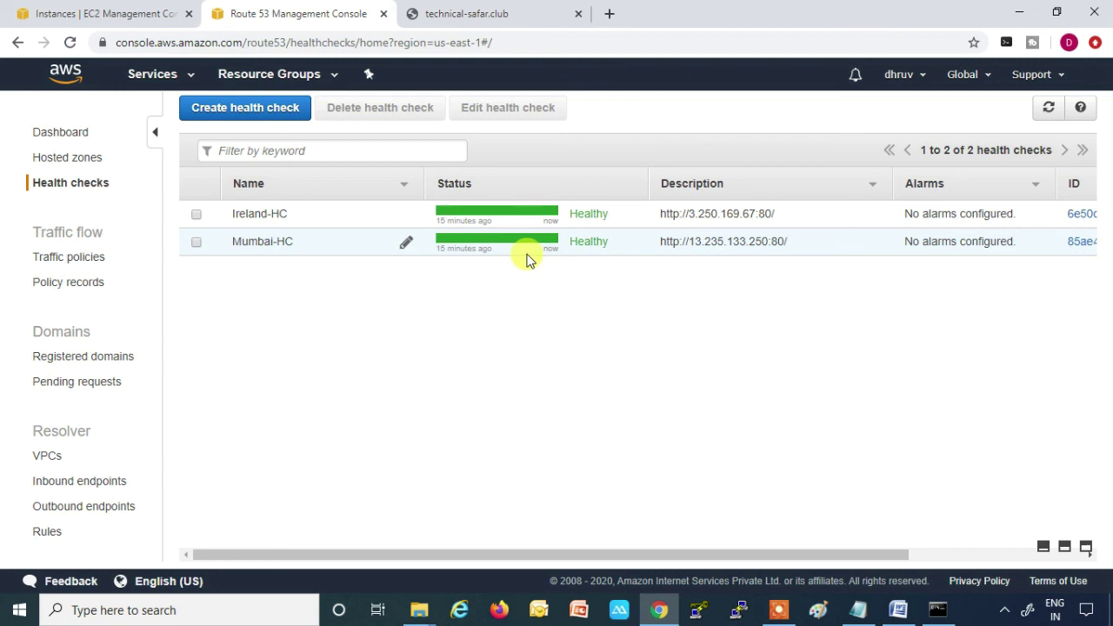
# Step: Open a new Command Prompt and run nslookup technical-safar.club to resolve the domain with the Mumbai server stopped
pyautogui.press('super+r')
pyautogui.press('Escape')
pyautogui.write('n')
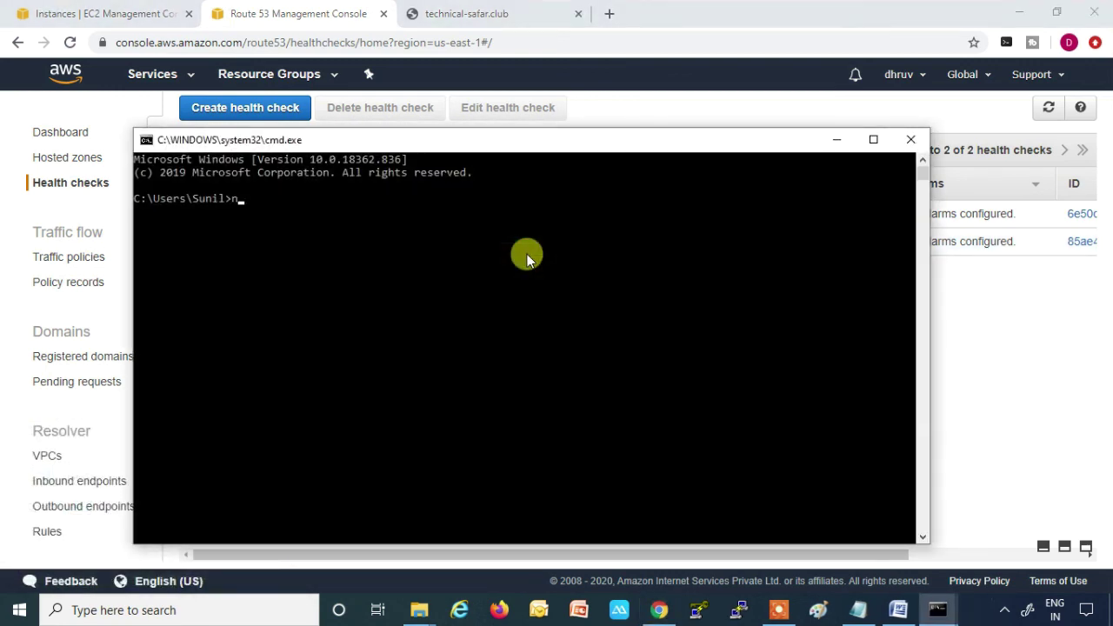
pyautogui.write('slookup technical-safar.club')
pyautogui.press('Return')
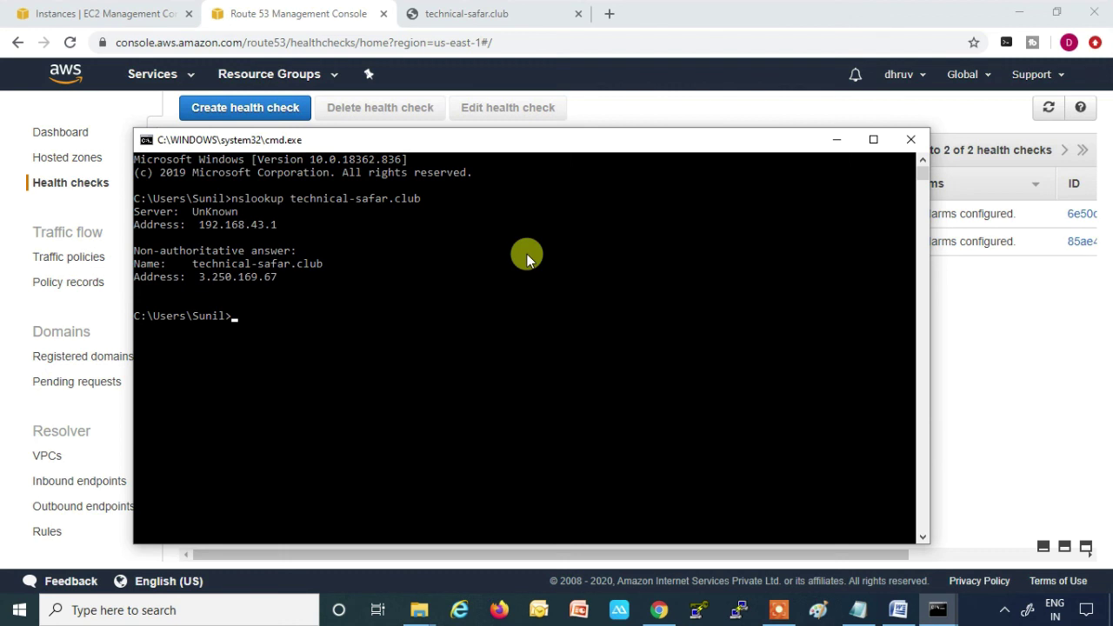
# Step: Compare the IP address in the nslookup answer with the Ireland and Mumbai server addresses noted in Notepad
pyautogui.moveTo(197, 279); pyautogui.dragTo(278, 281)
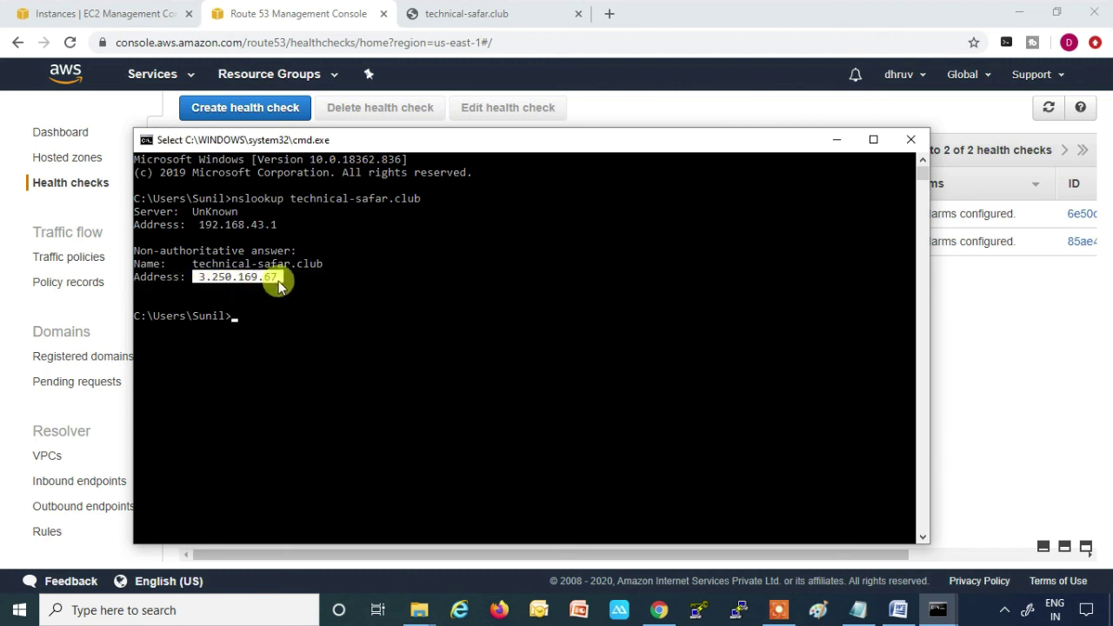
pyautogui.click(857, 609)
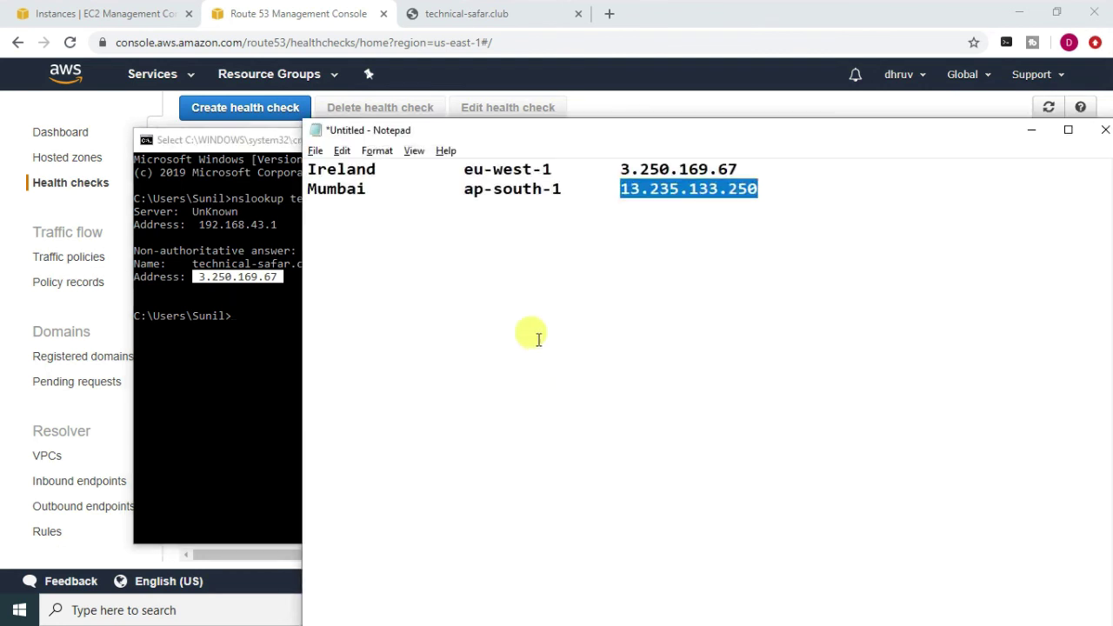
pyautogui.moveTo(615, 173)
pyautogui.mouseDown()
pyautogui.moveTo(770, 171)
pyautogui.moveTo(739, 191)
pyautogui.moveTo(621, 192)
pyautogui.mouseUp()
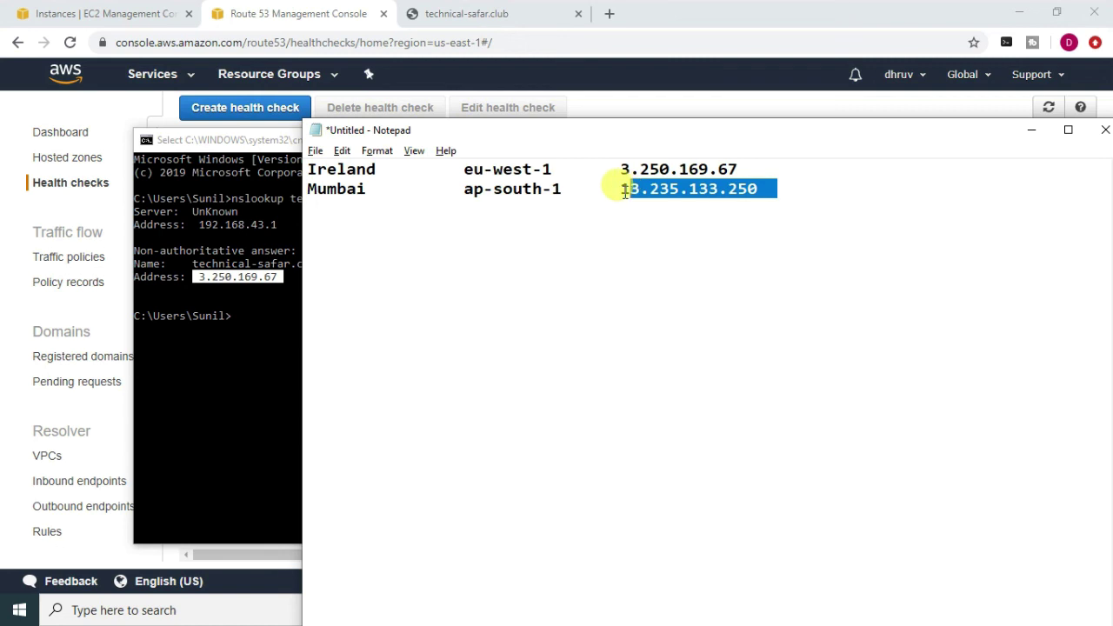
# Step: Return to the Route 53 health checks and keep refreshing the list to check the status of Ireland-HC and Mumbai-HC
pyautogui.click(939, 111)
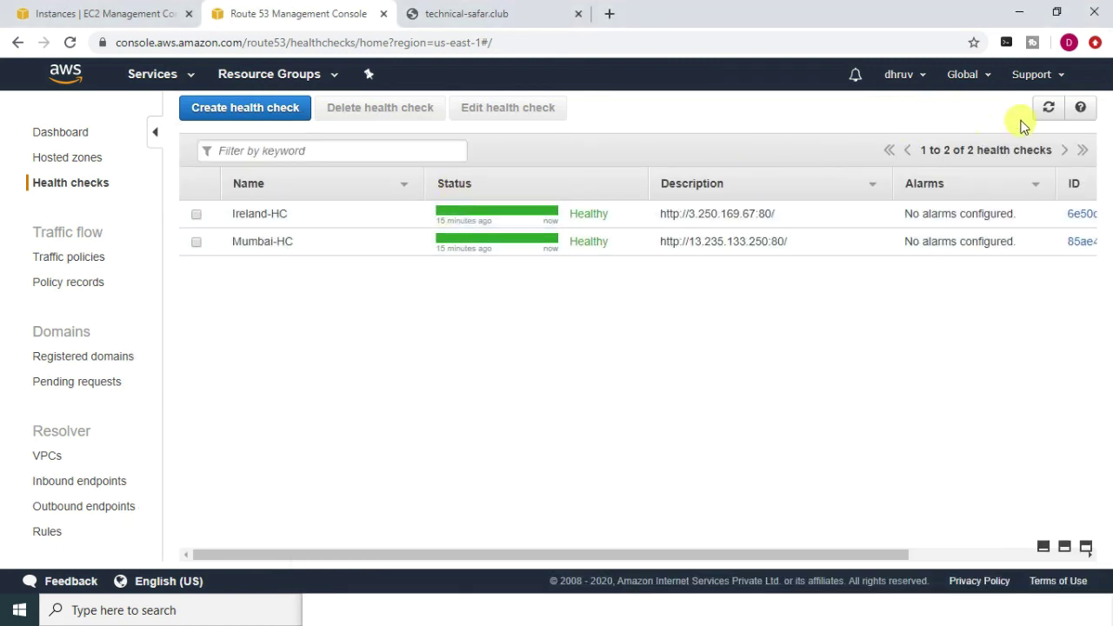
pyautogui.click(1046, 107)
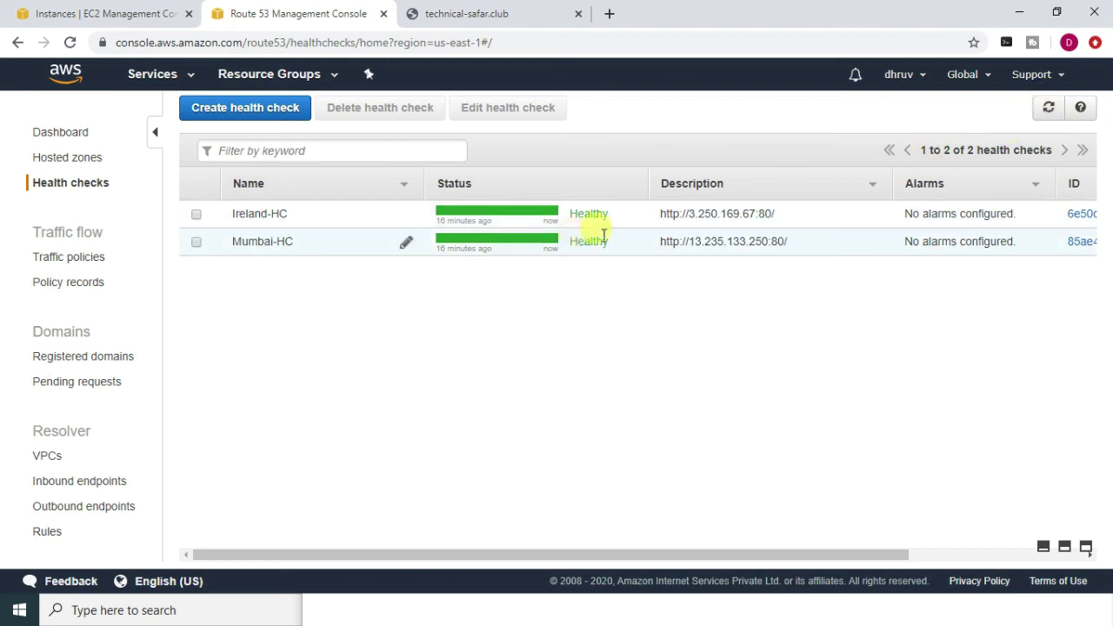
pyautogui.click(1046, 109)
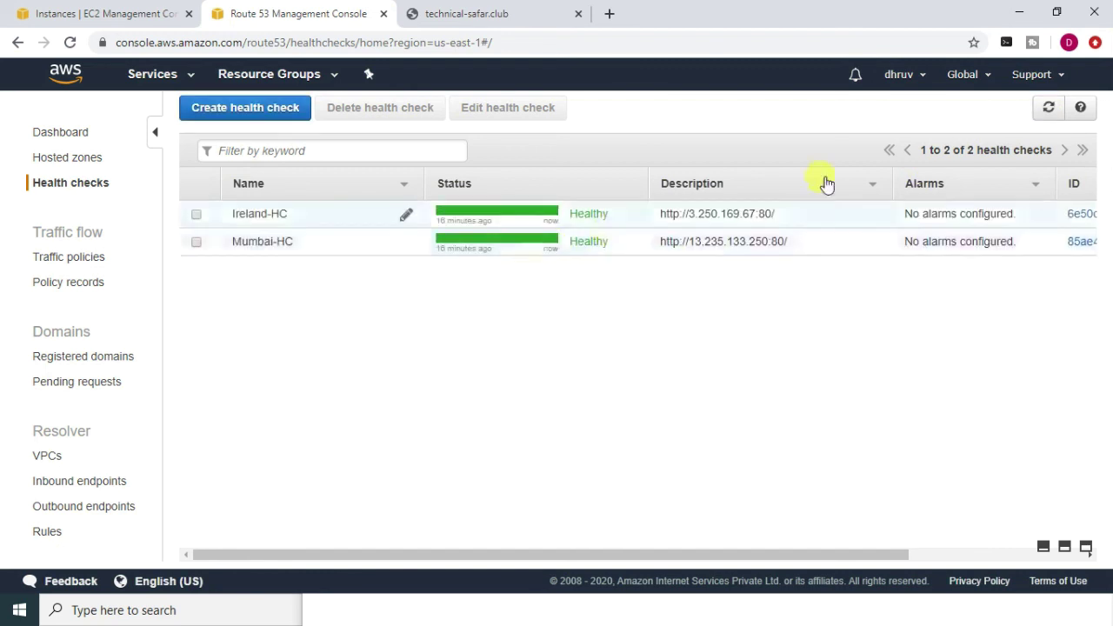
pyautogui.click(1050, 110)
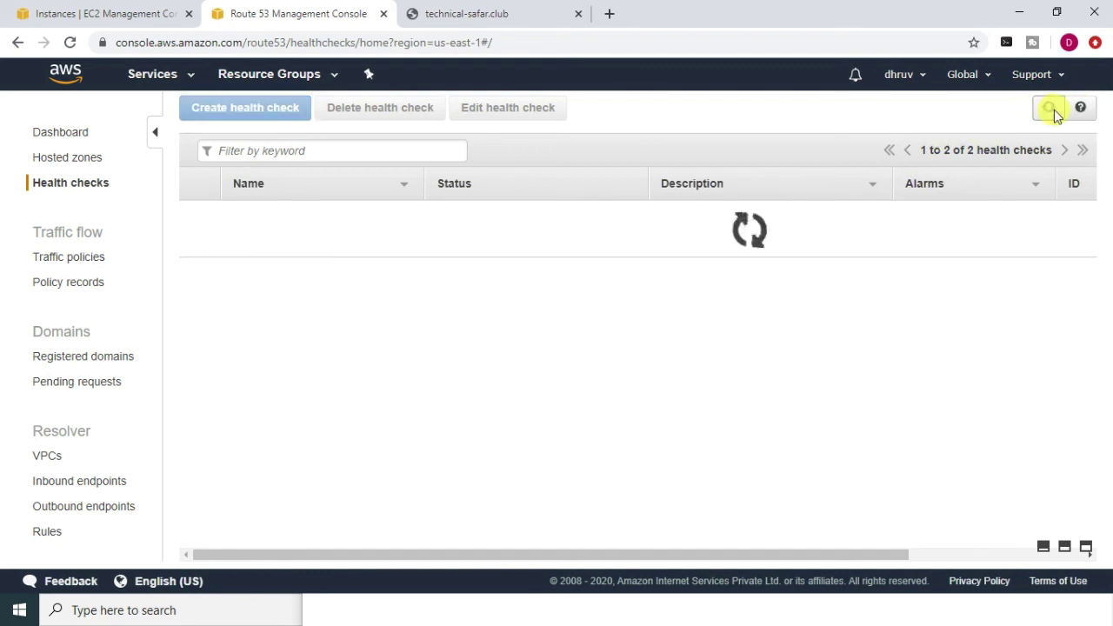
pyautogui.click(1050, 110)
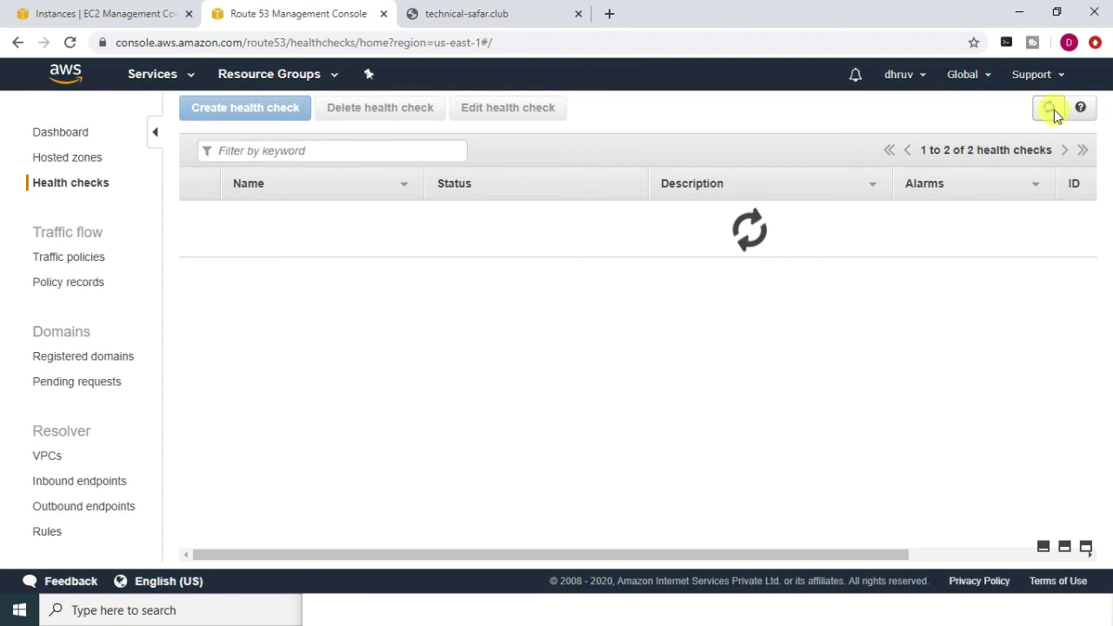
pyautogui.click(1050, 111)
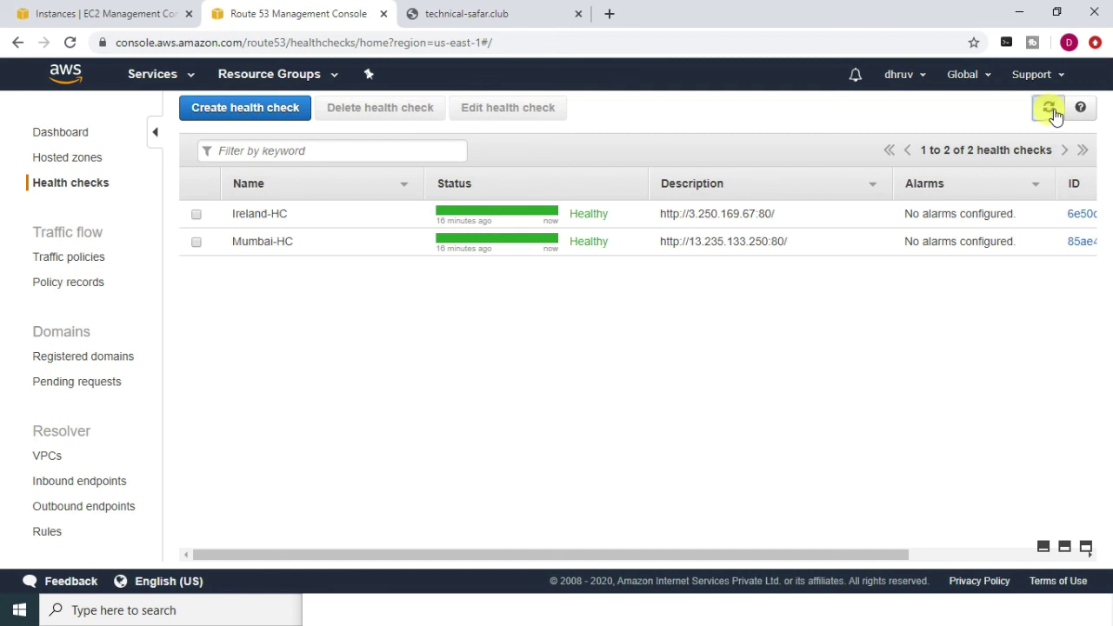
pyautogui.click(1050, 111)
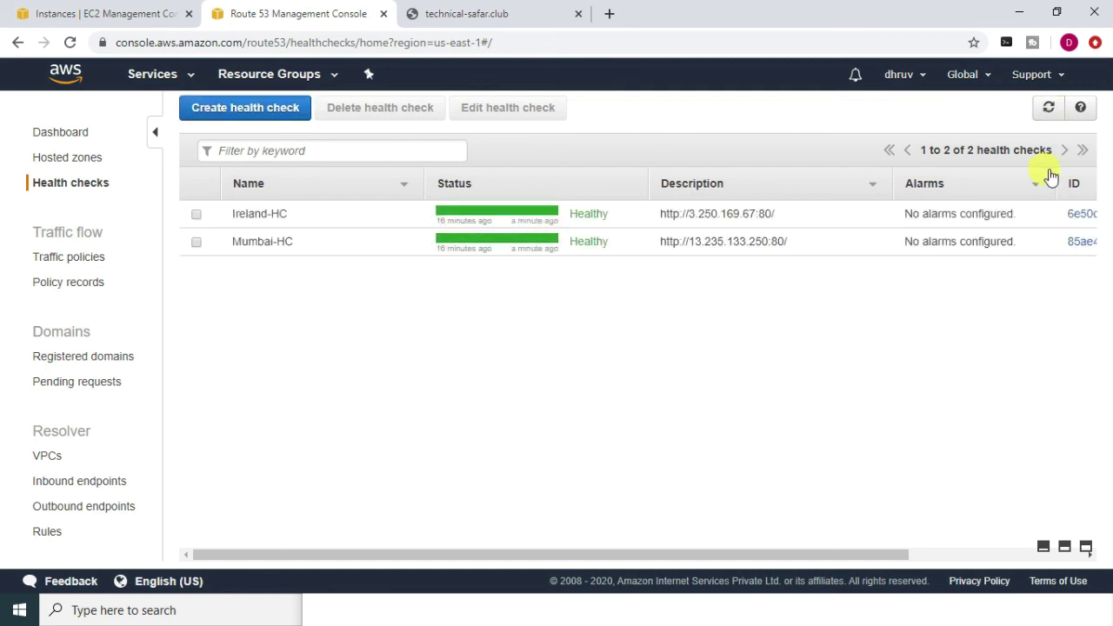
pyautogui.click(1048, 108)
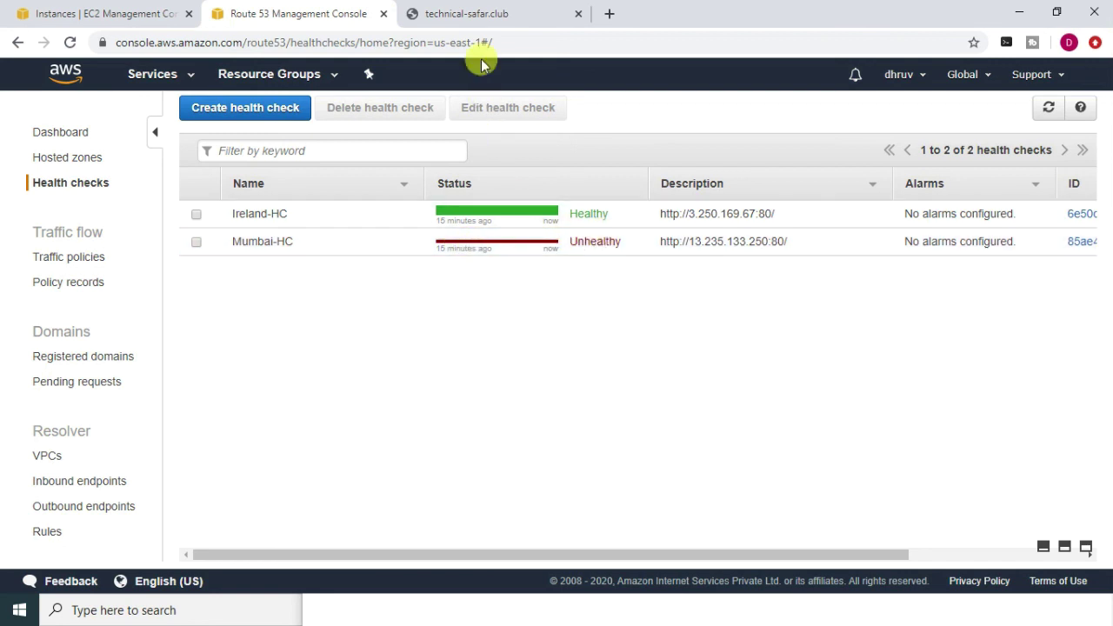
# Step: Switch to the technical-safar.club page and reload it repeatedly to check which availability zone serves it
pyautogui.click(474, 16)
pyautogui.moveTo(801, 83); pyautogui.dragTo(932, 82)
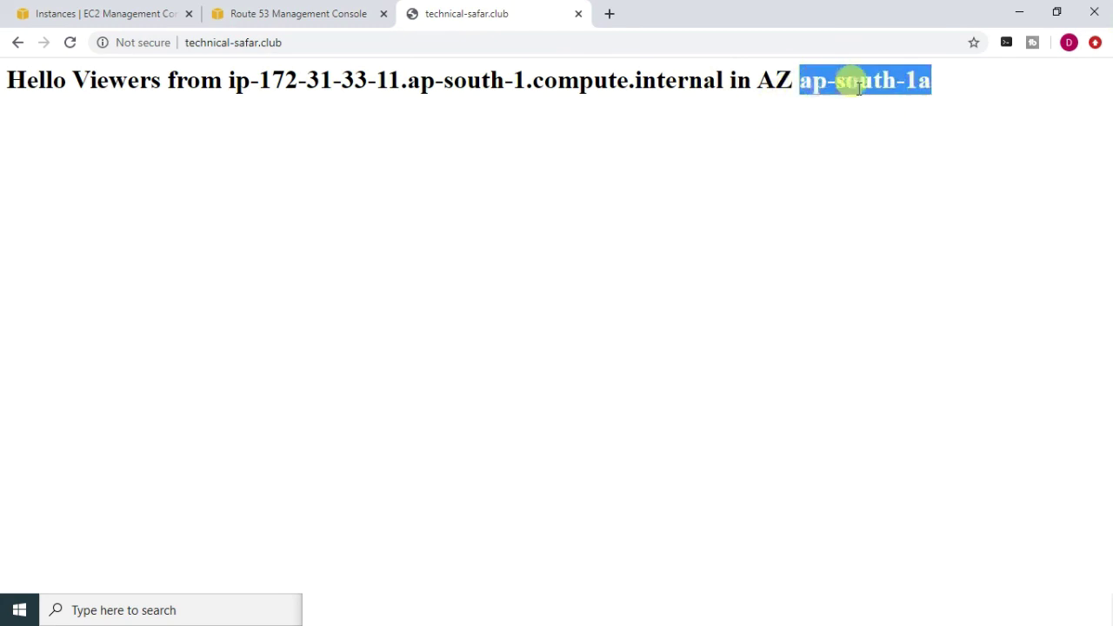
pyautogui.click(72, 45)
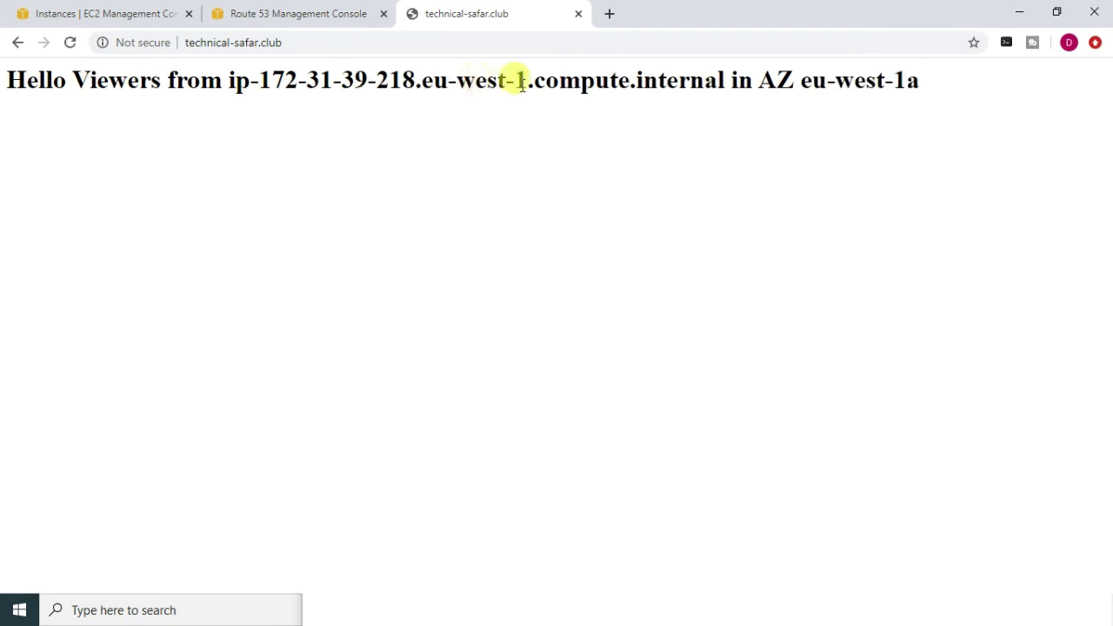
pyautogui.moveTo(800, 83); pyautogui.dragTo(909, 83)
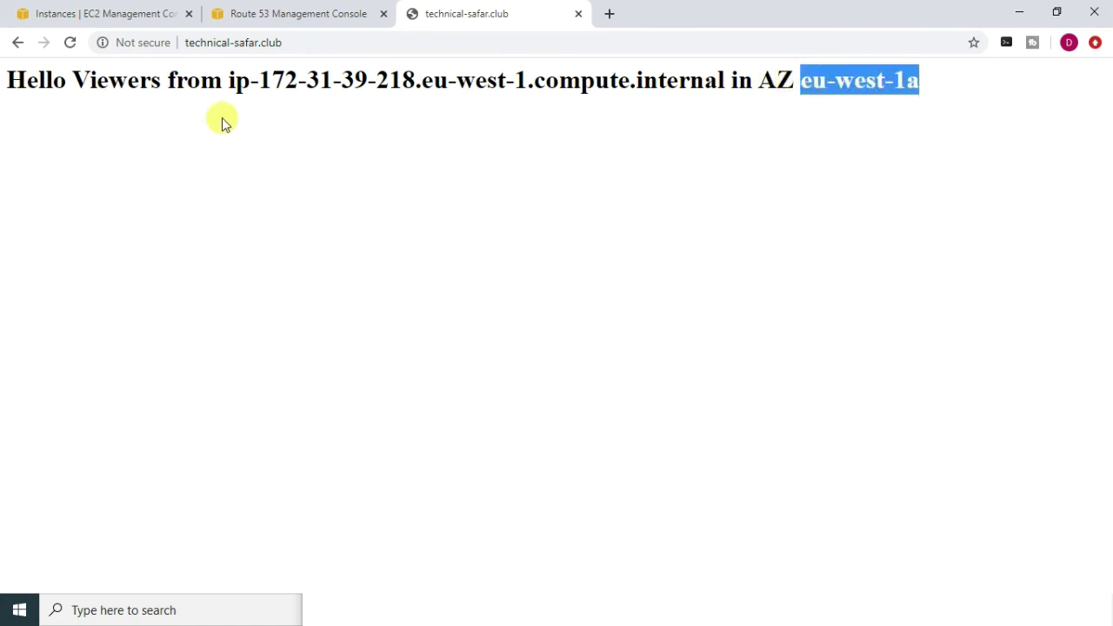
pyautogui.click(72, 48)
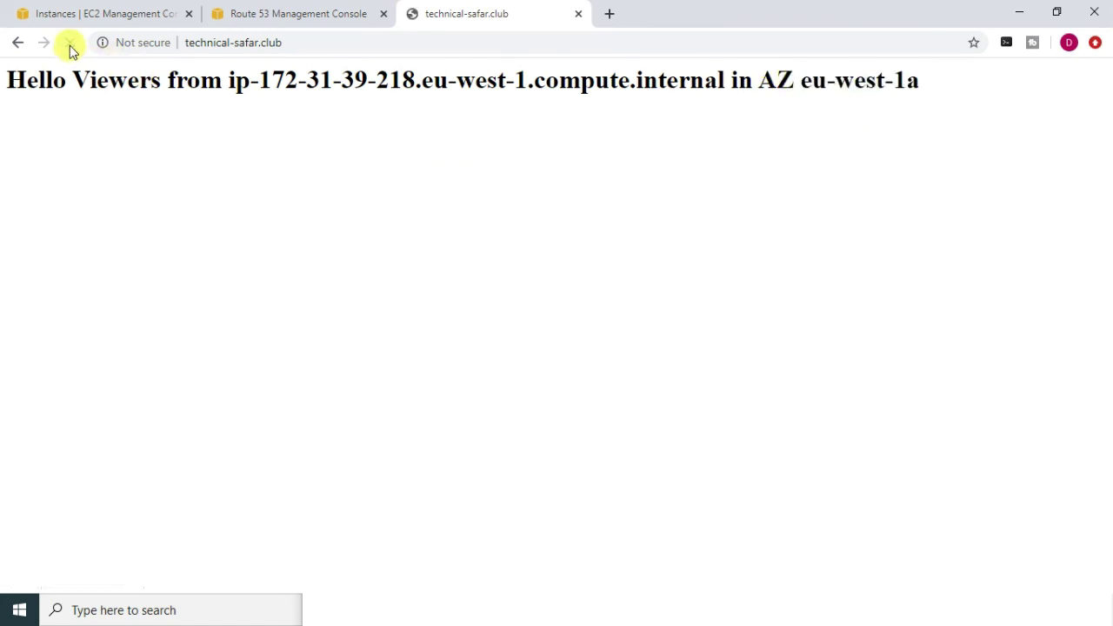